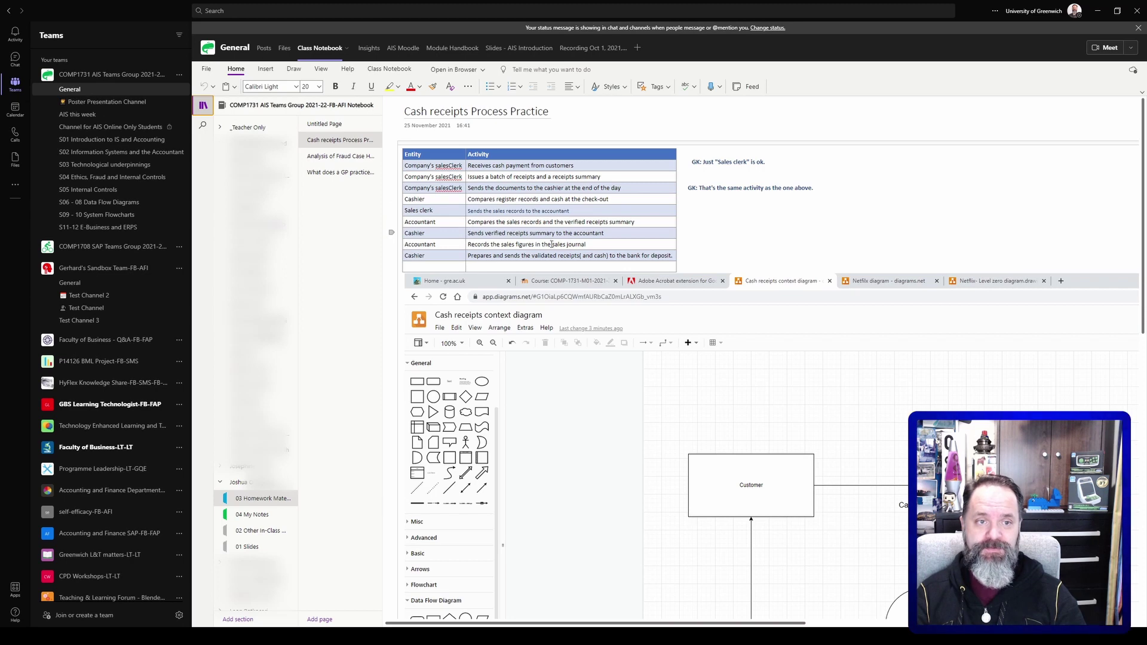
Review the Cash receipts Process Practice page and collapse the notebook navigation pane.
scroll(757, 404, down, 3)
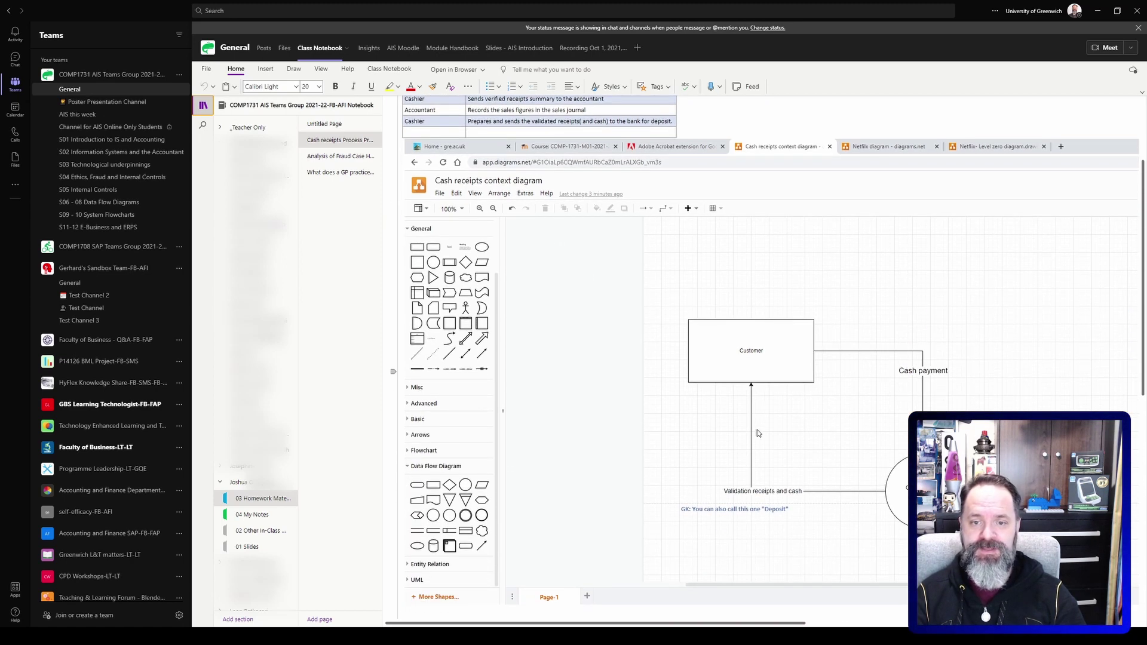
scroll(766, 444, up, 3)
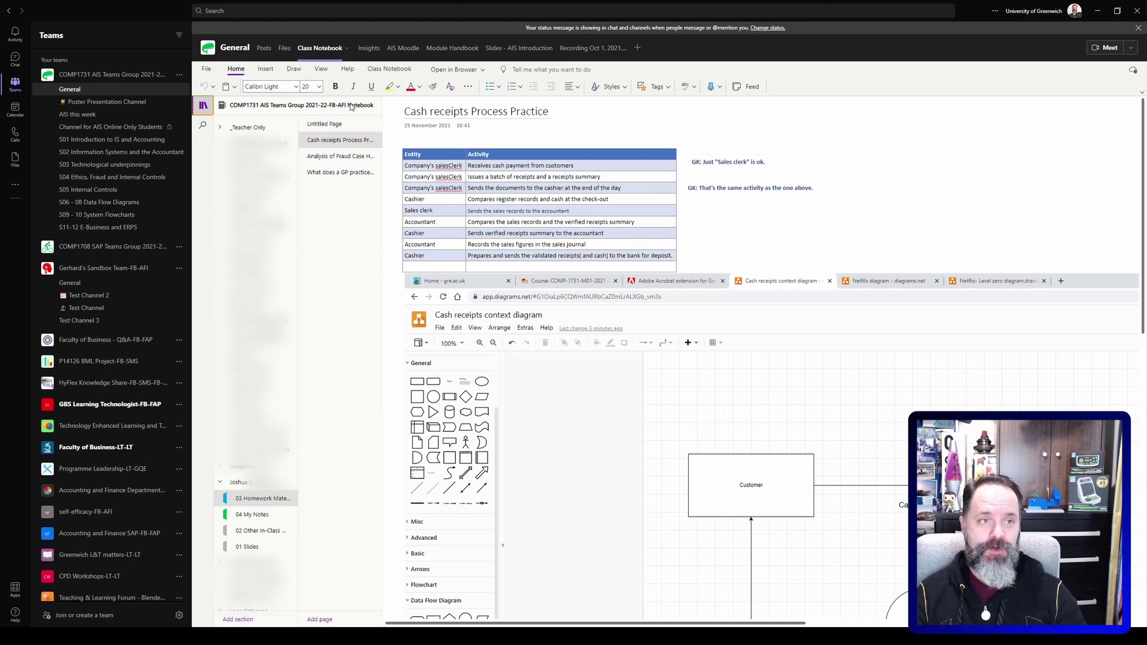
click(203, 106)
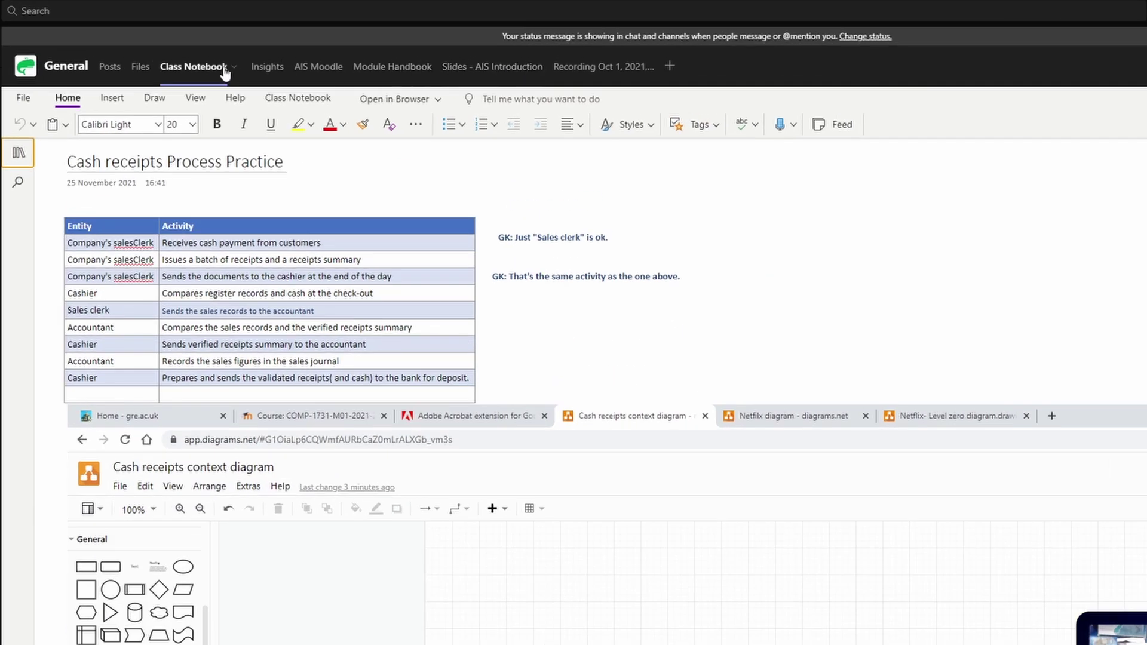
Record an audio comment in the empty space above and beside the written feedback on the Cash receipts page.
click(265, 68)
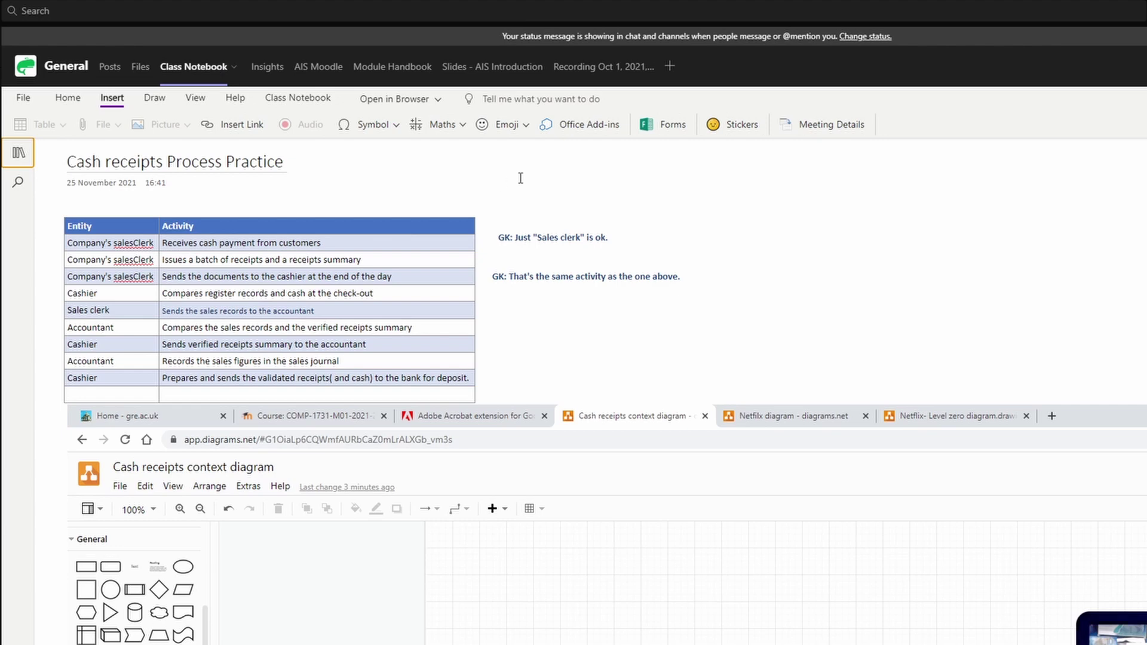
click(651, 178)
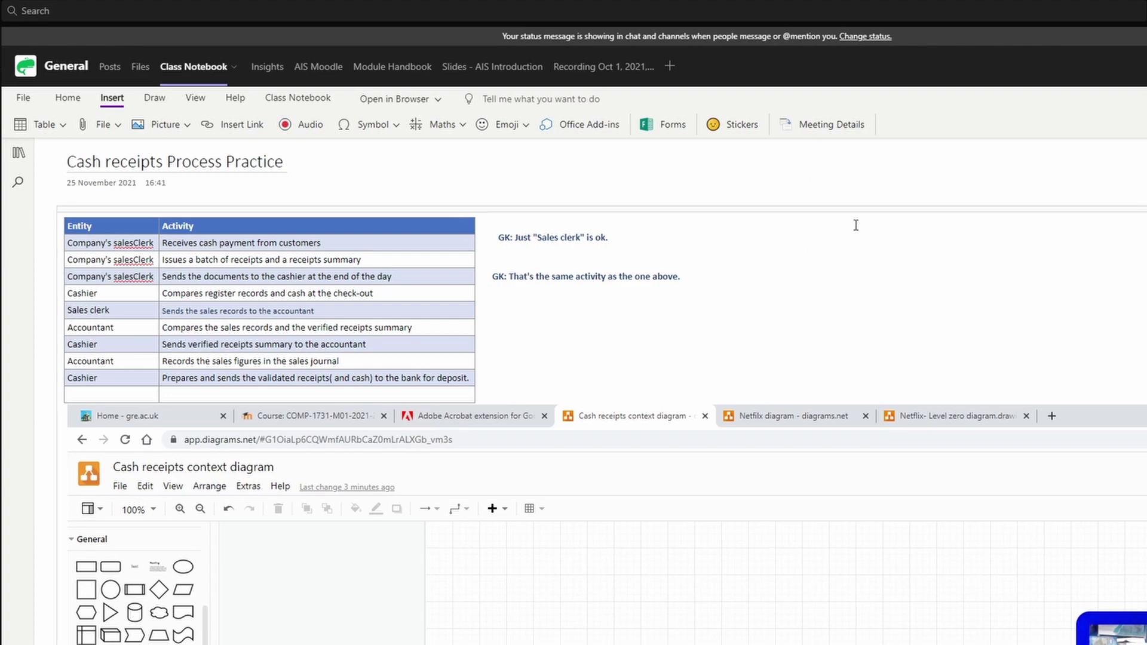
click(843, 243)
click(802, 182)
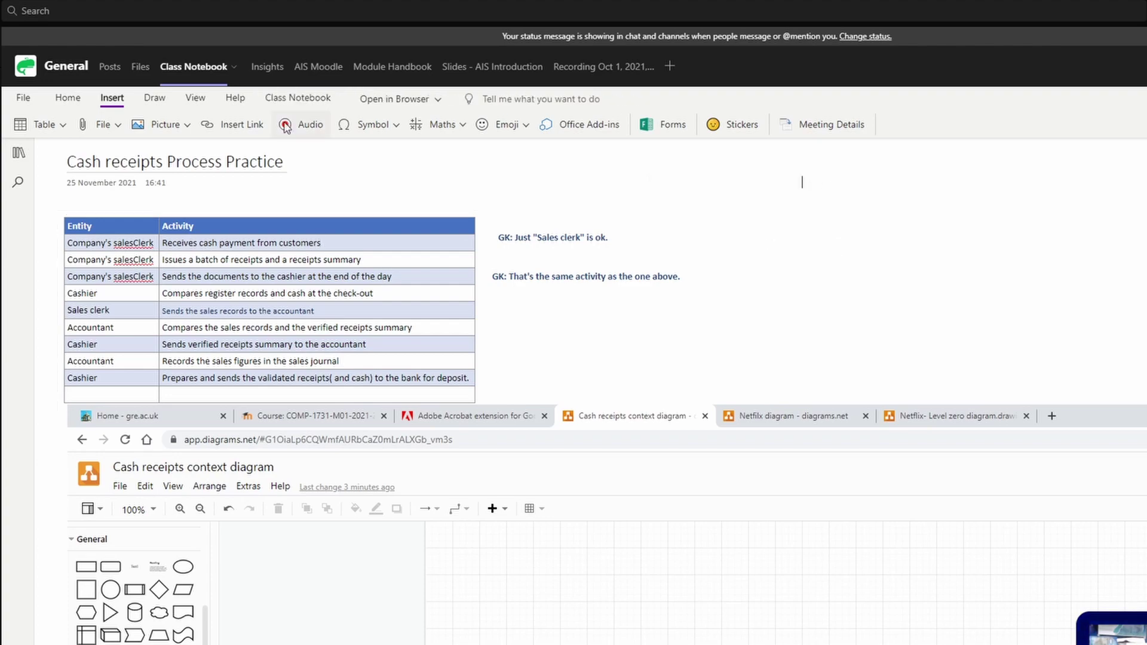
click(297, 124)
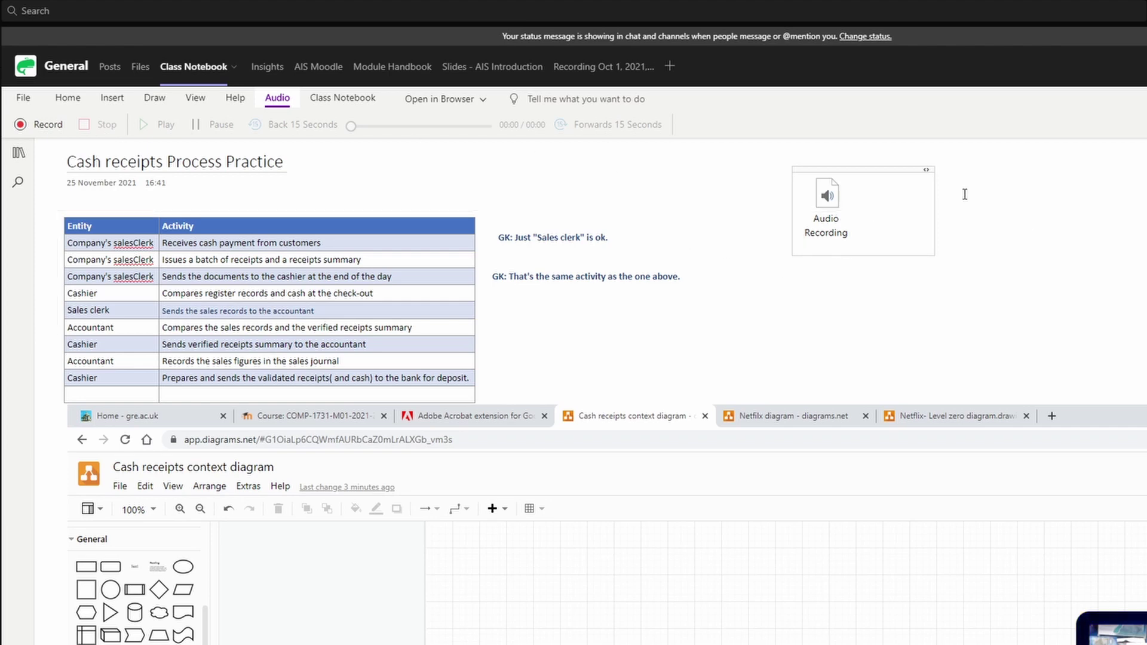
Play back the audio recording on the page and delete its container.
click(1062, 207)
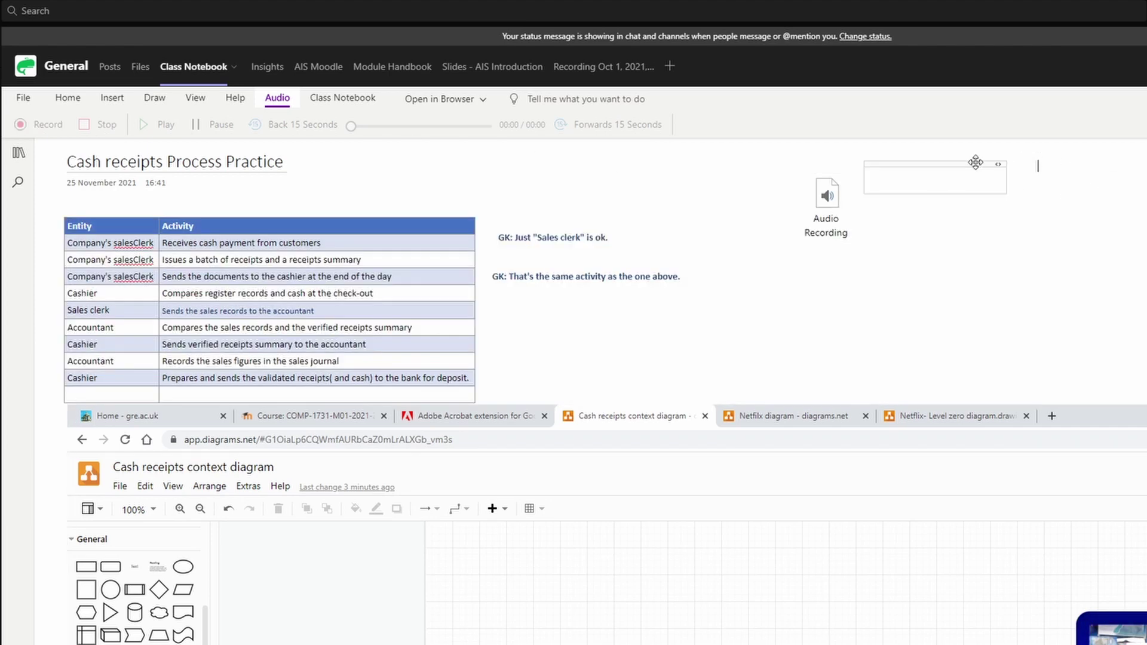
click(833, 194)
click(833, 197)
mouse_move(845, 184)
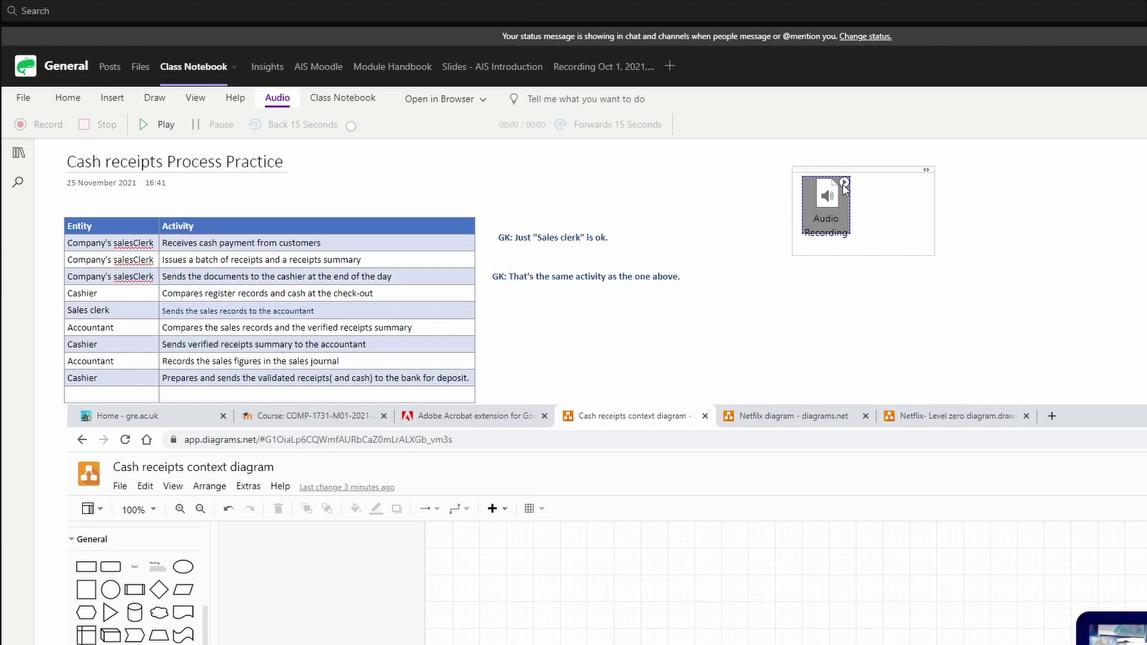
click(845, 183)
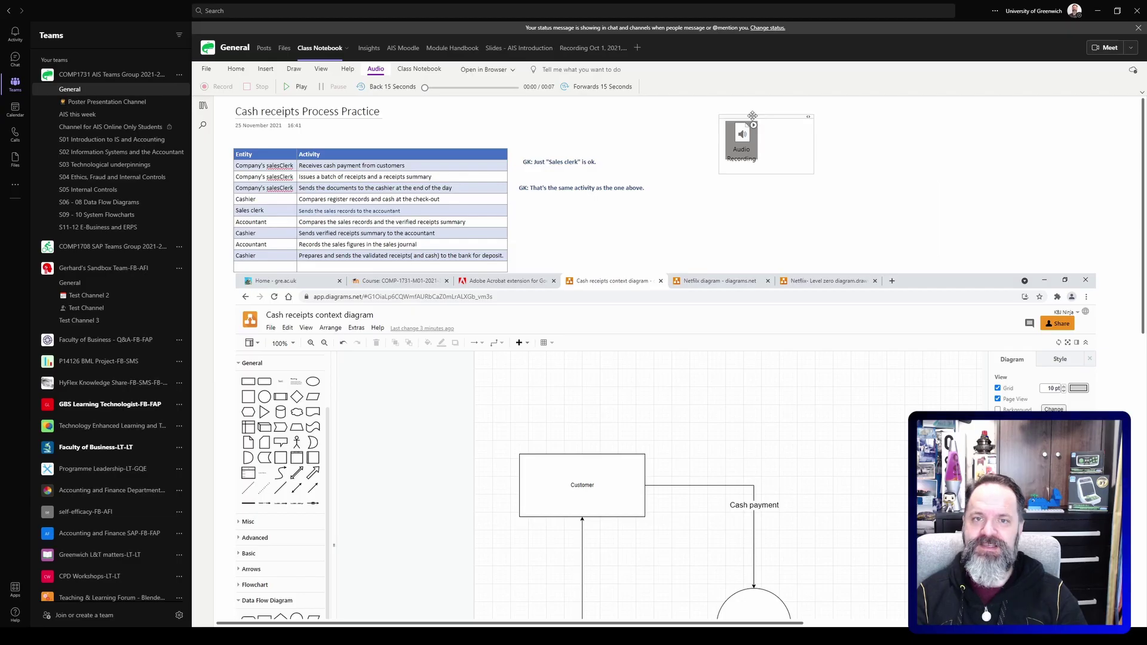
click(753, 116)
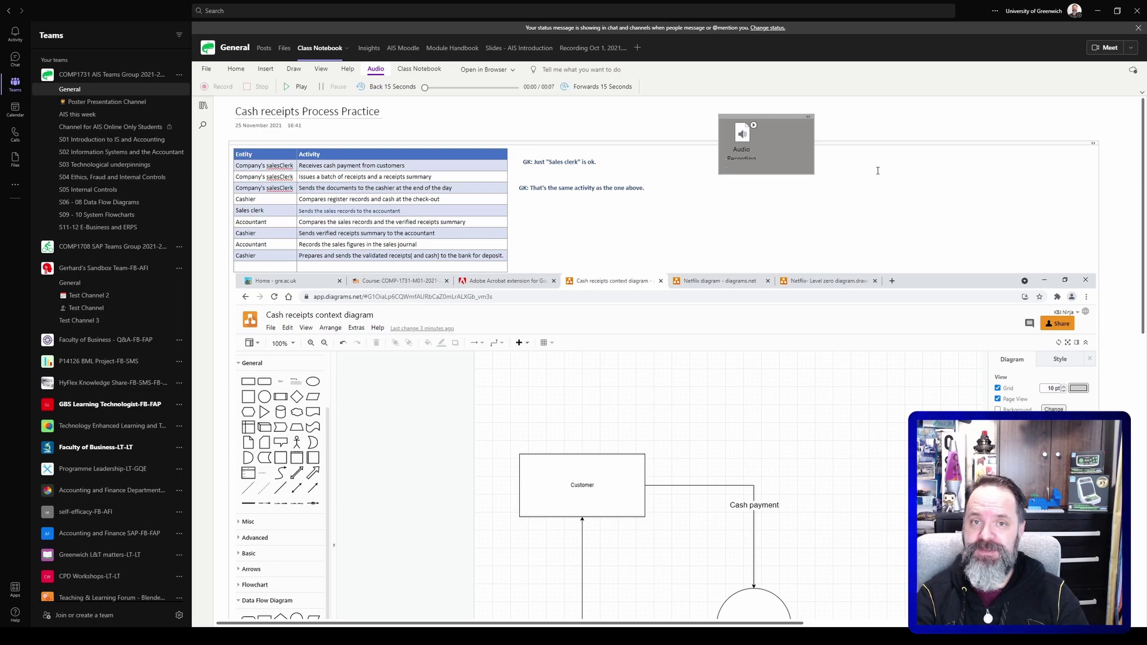
key(Delete)
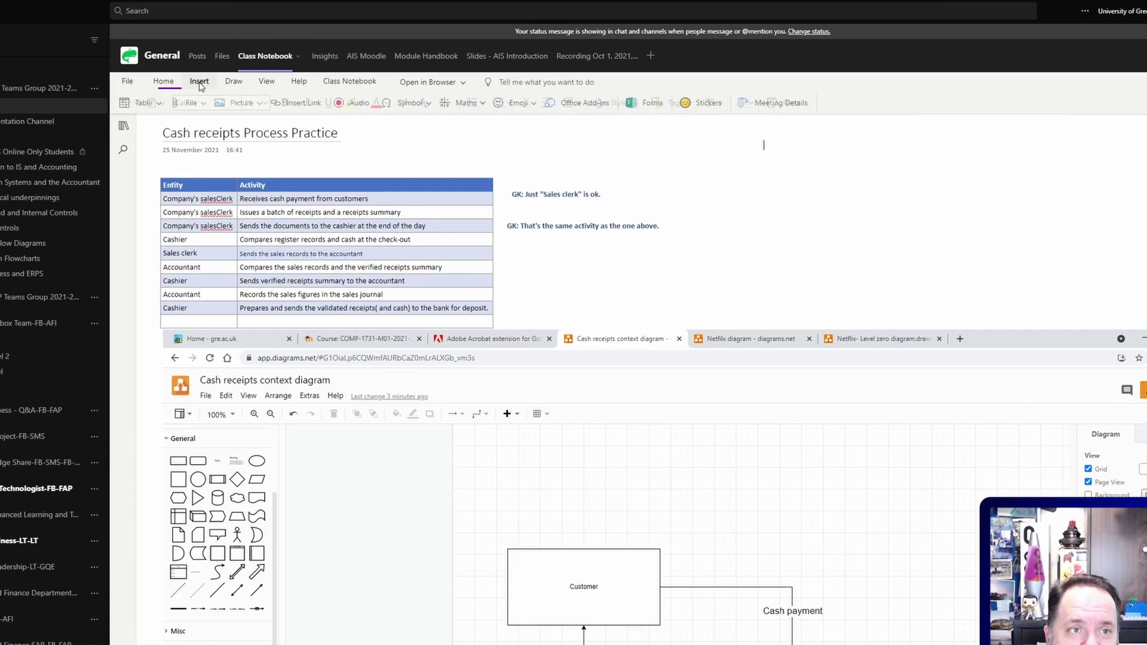
Insert the round orange Doodle Frame "Nice Work!" sticker, adding the student's first name to its text.
click(266, 70)
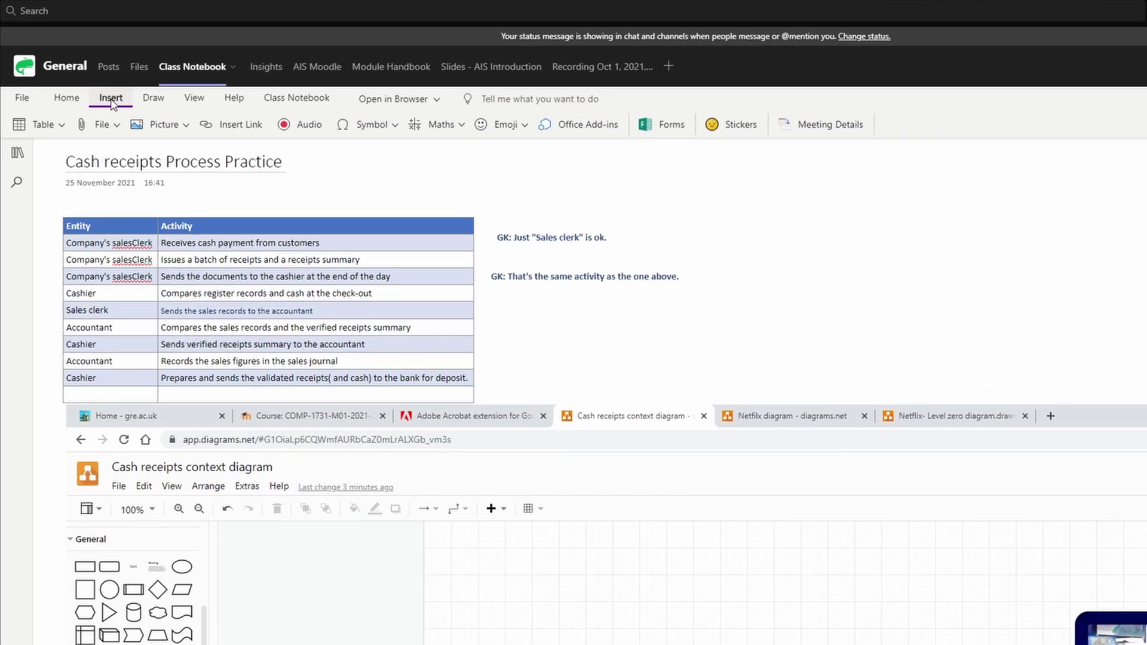
click(731, 125)
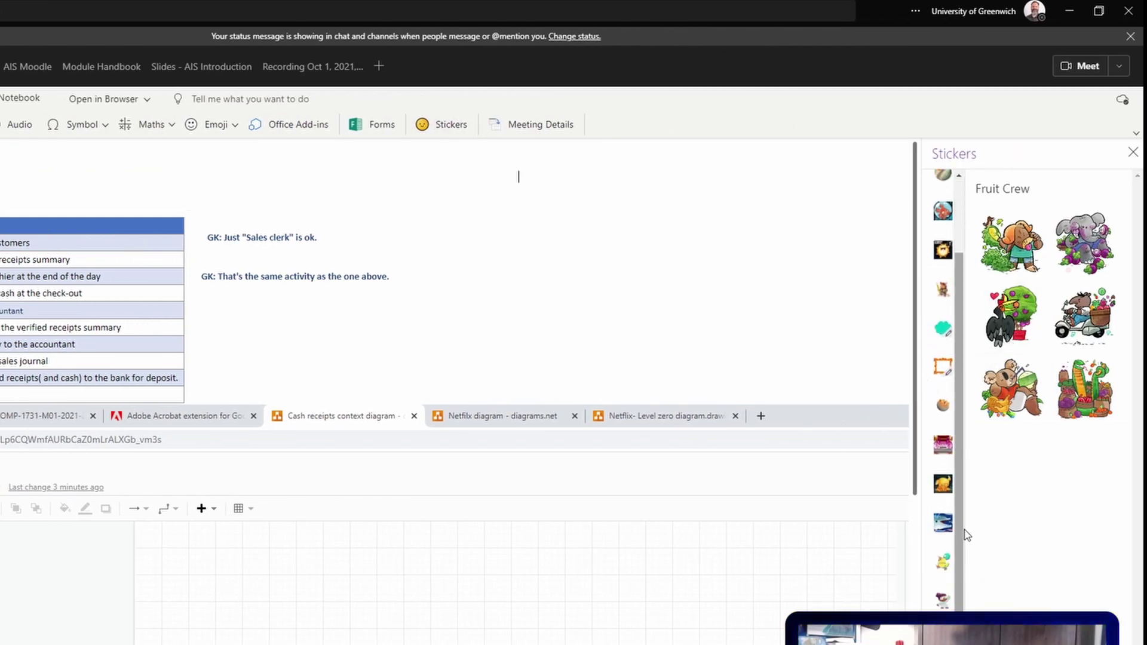
click(945, 367)
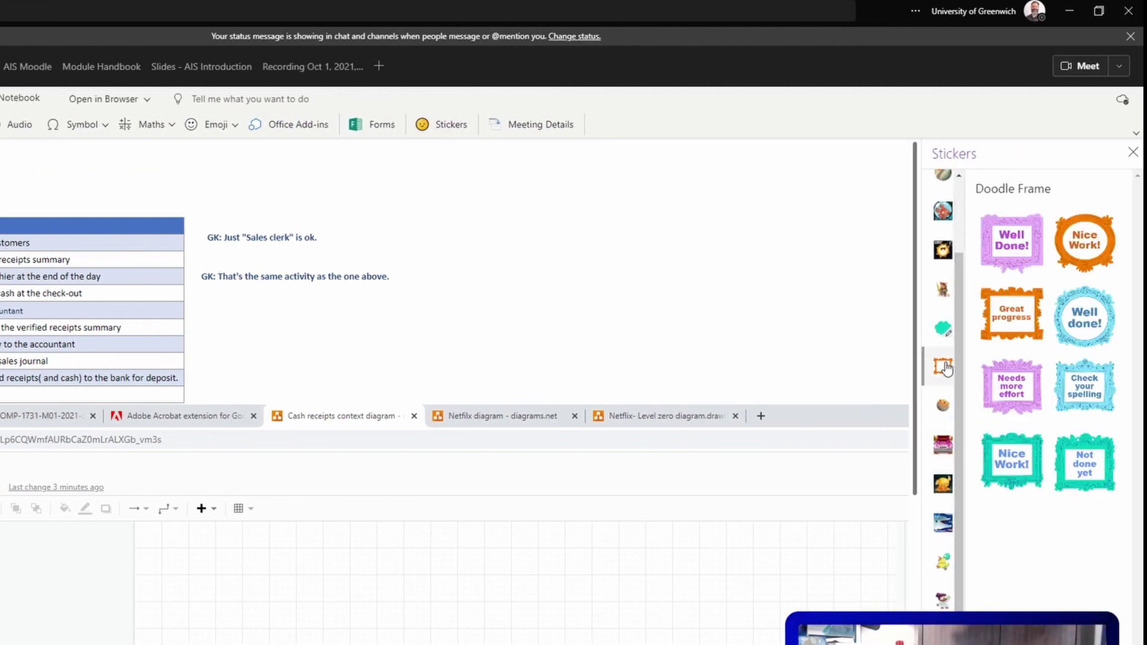
click(1088, 241)
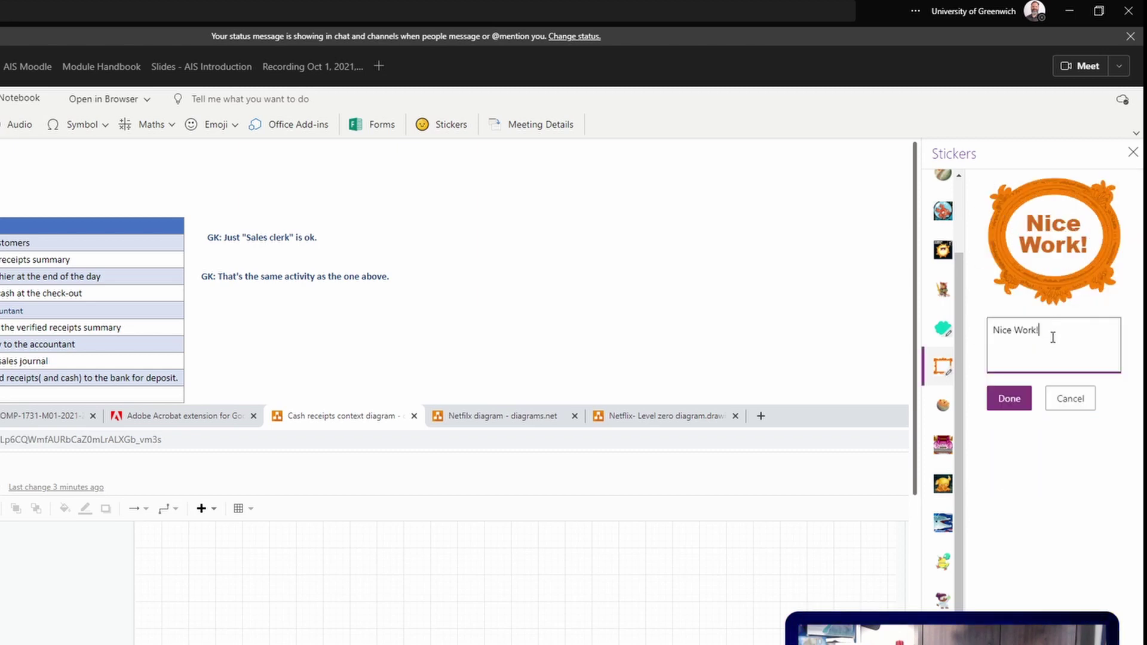
key(BackSpace)
text(, Joshua!)
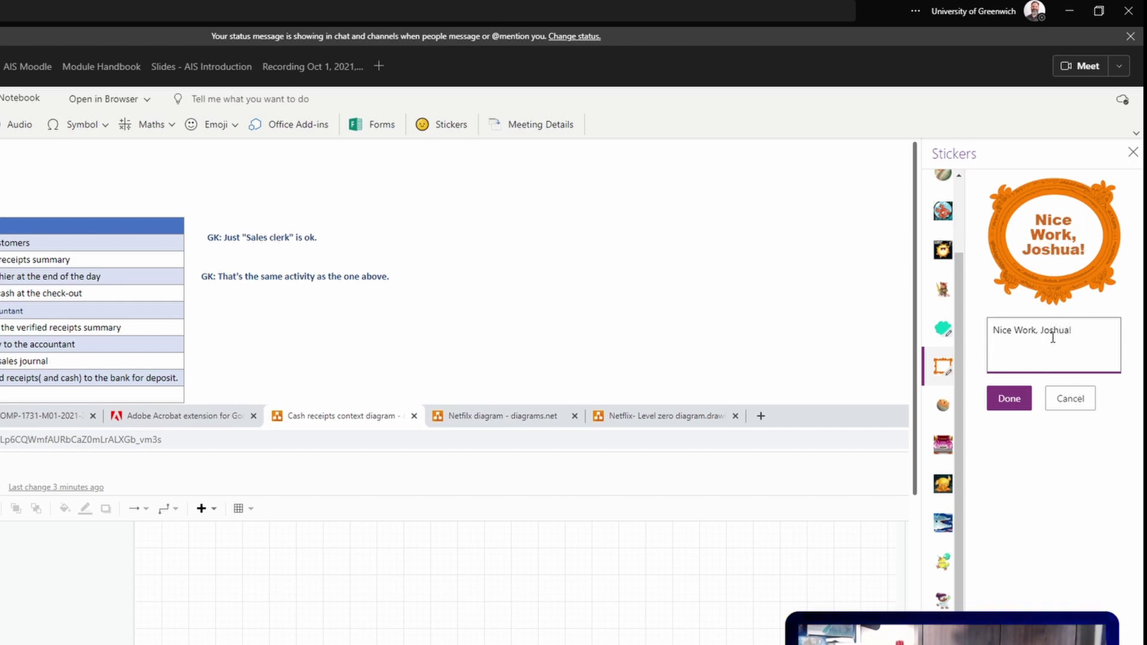
click(1021, 408)
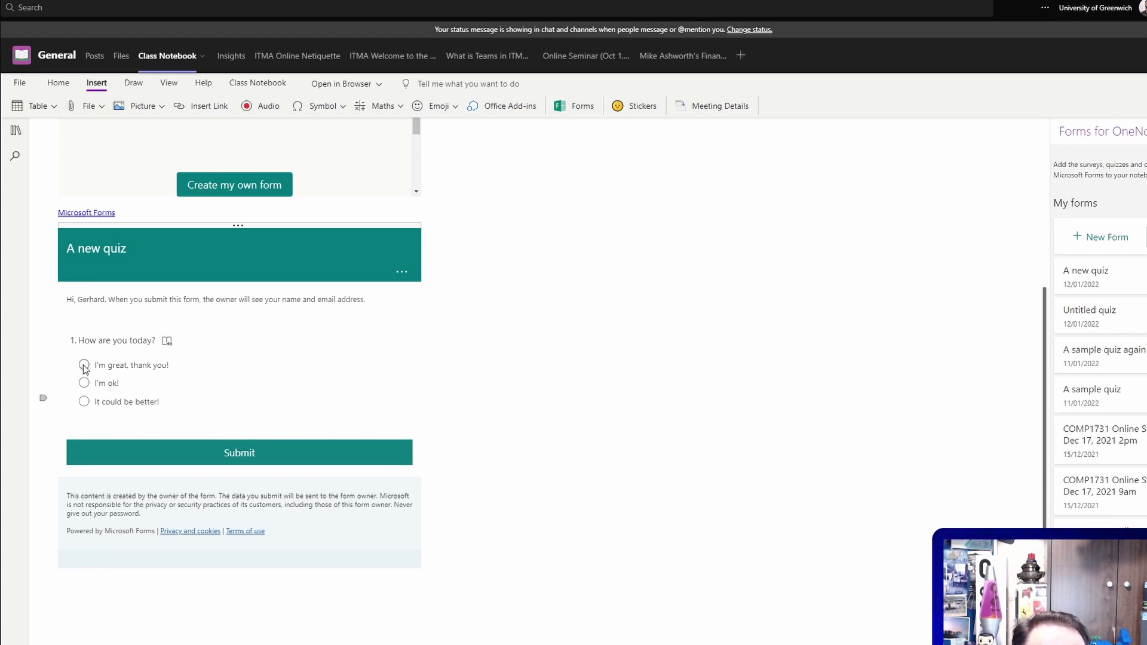
Answer the embedded "A new quiz" question with "I'm great, thank you!" and submit the response.
click(84, 366)
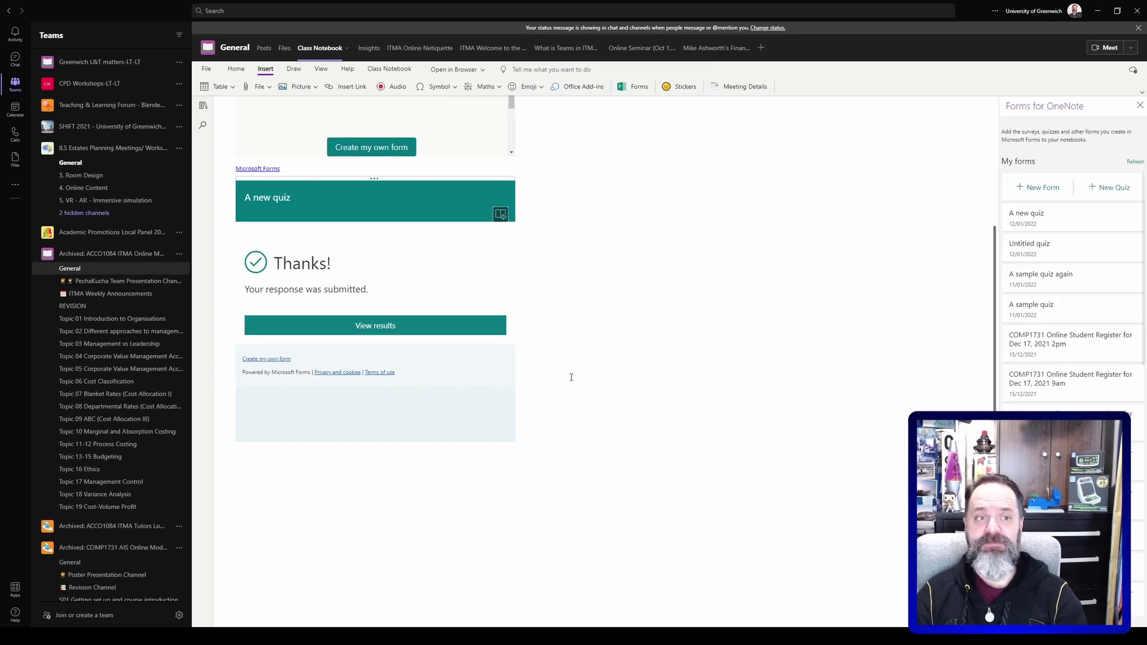
scroll(569, 376, up, 2)
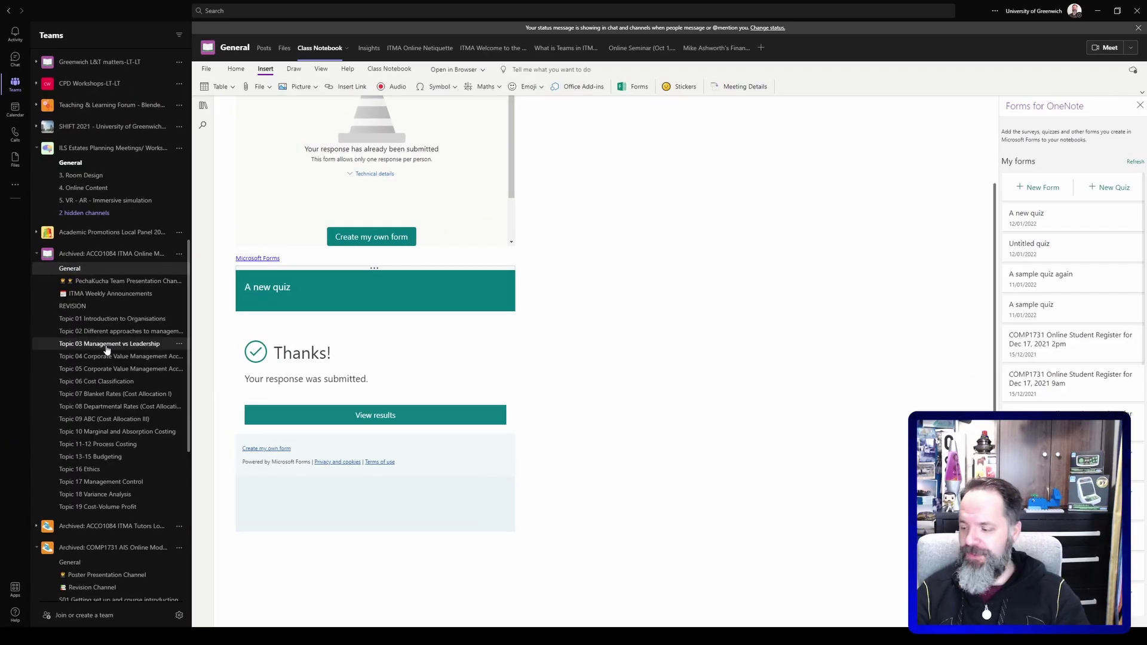
Create the Class team "Sample Team for recorded SHIFT2022 Workshop", described as "This is for the recorded version of the workshop.", and add a student.
scroll(106, 349, down, 7)
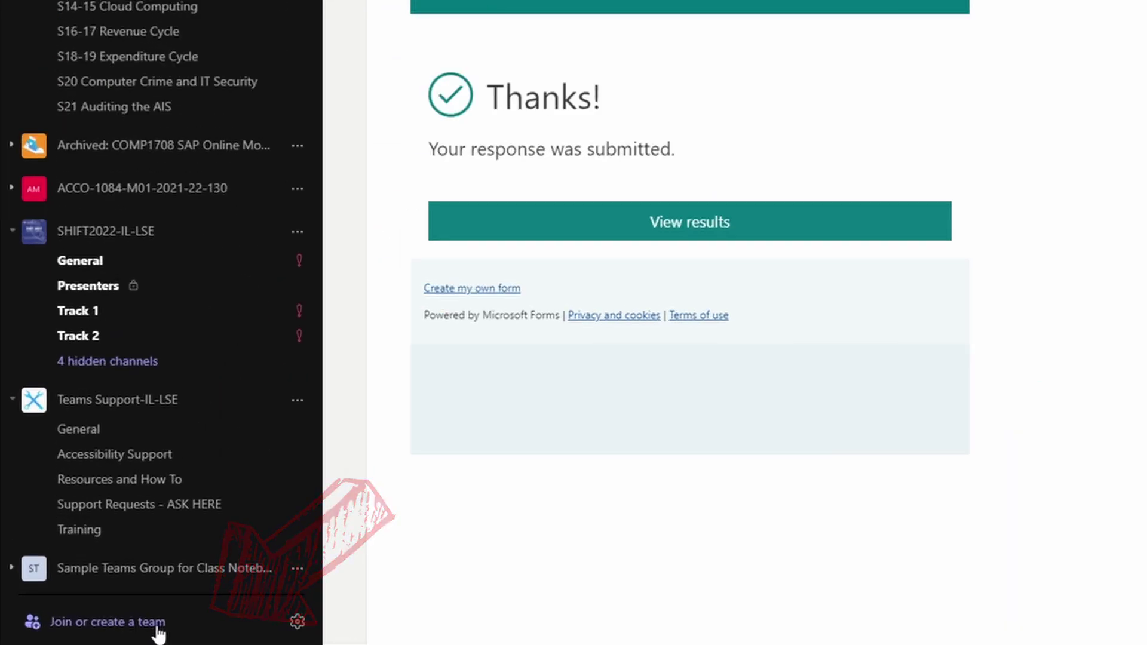
click(158, 627)
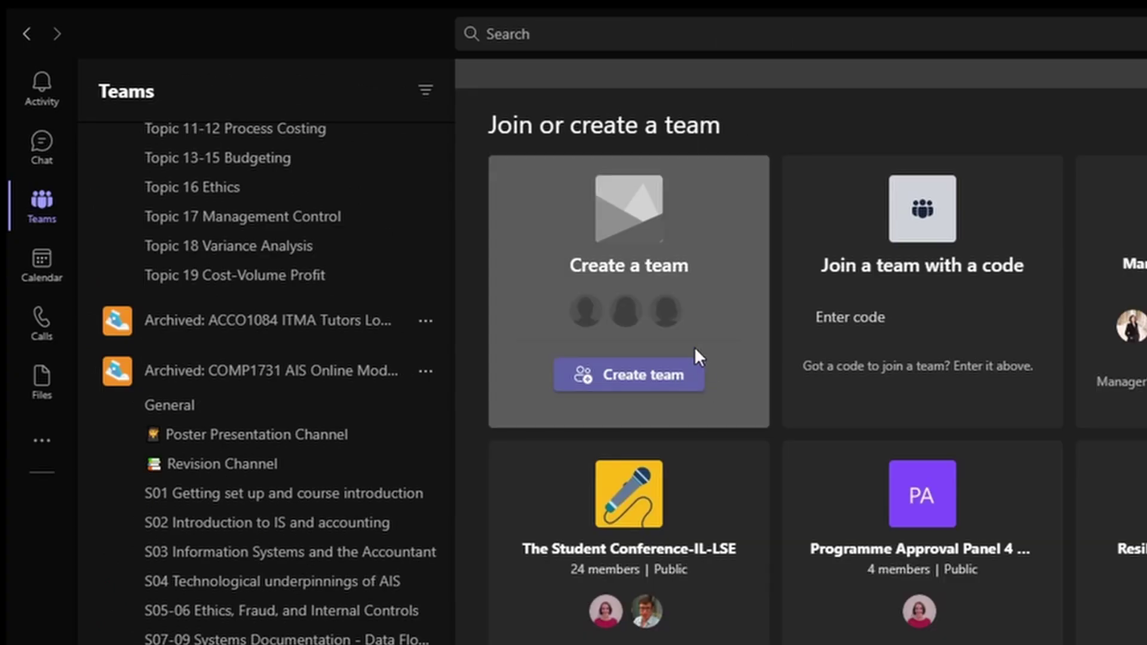
click(656, 383)
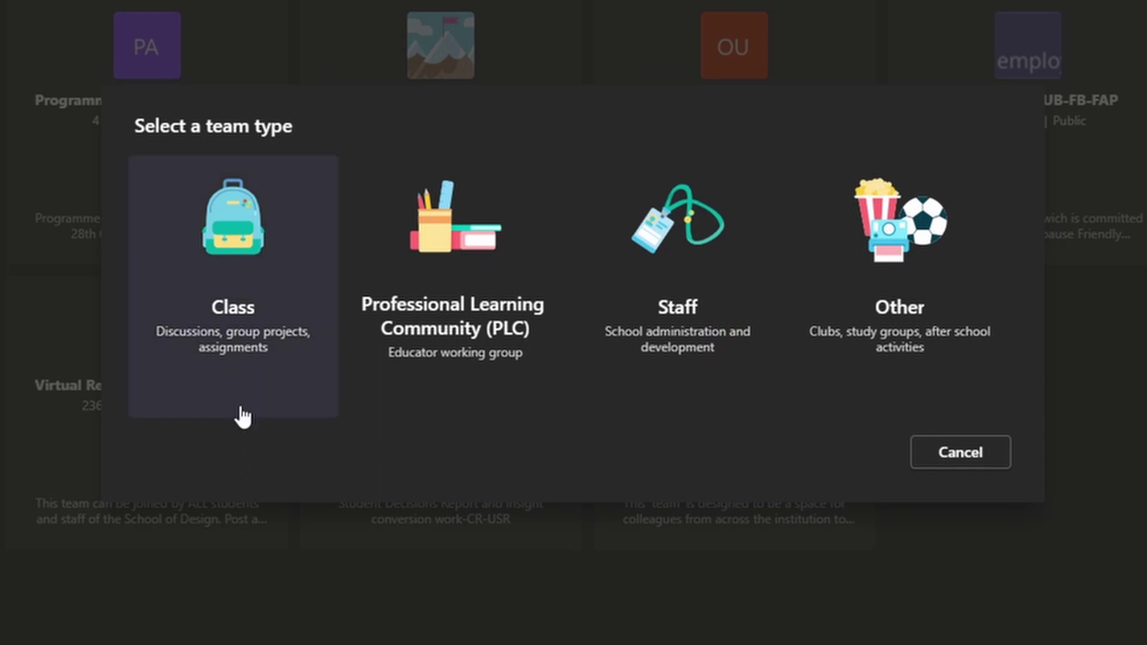
click(229, 257)
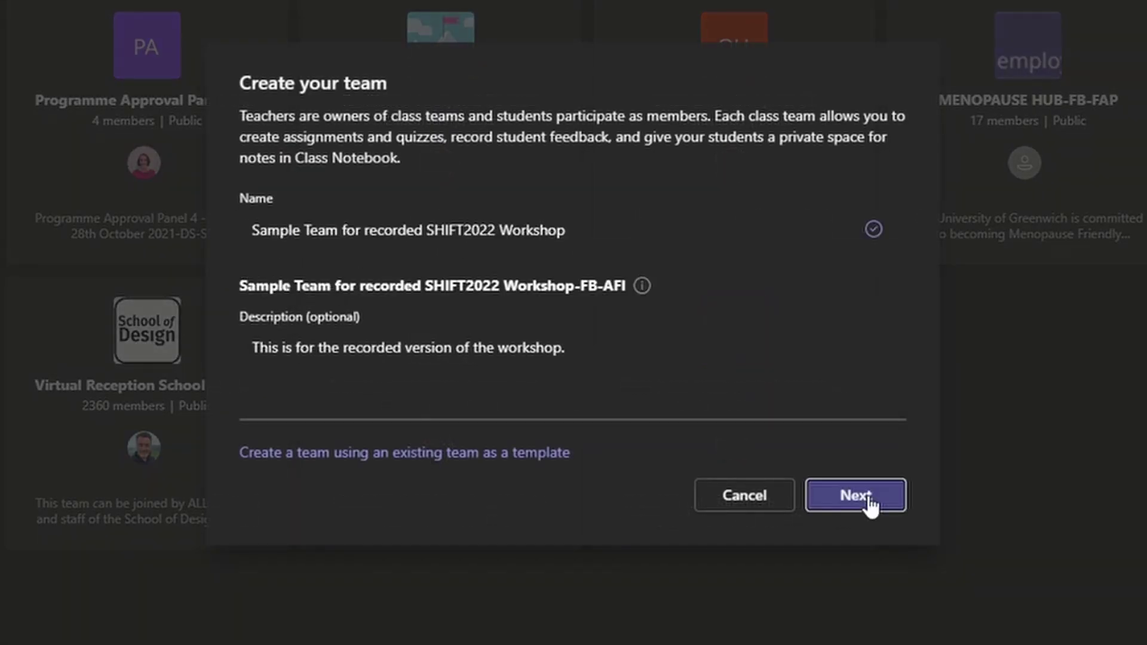
click(869, 502)
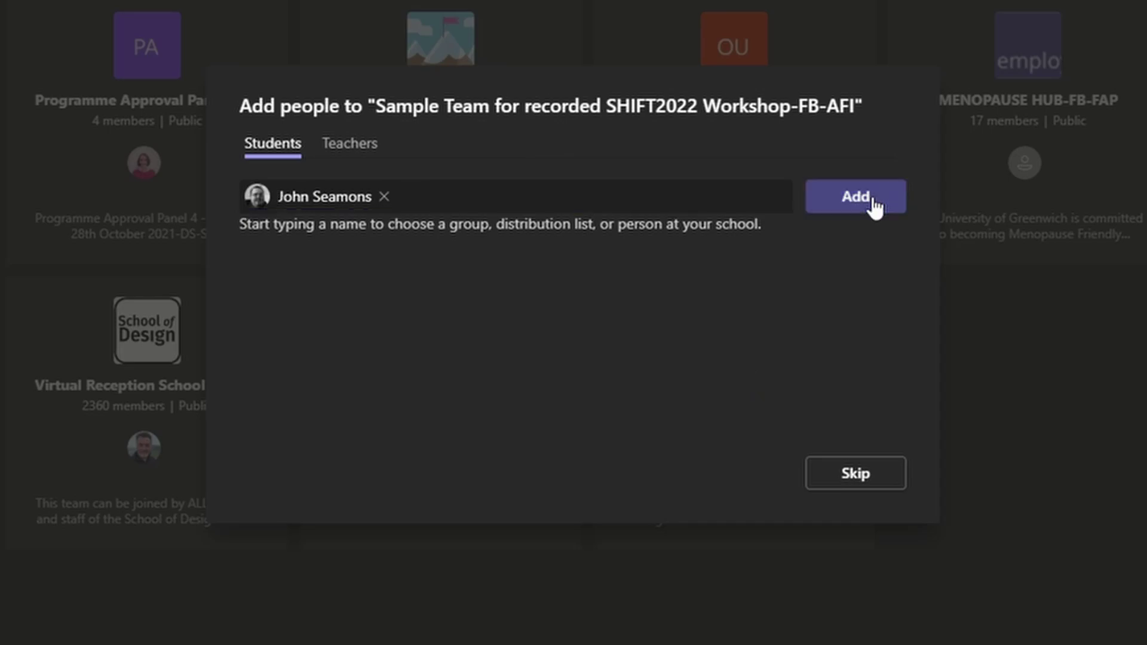
click(870, 200)
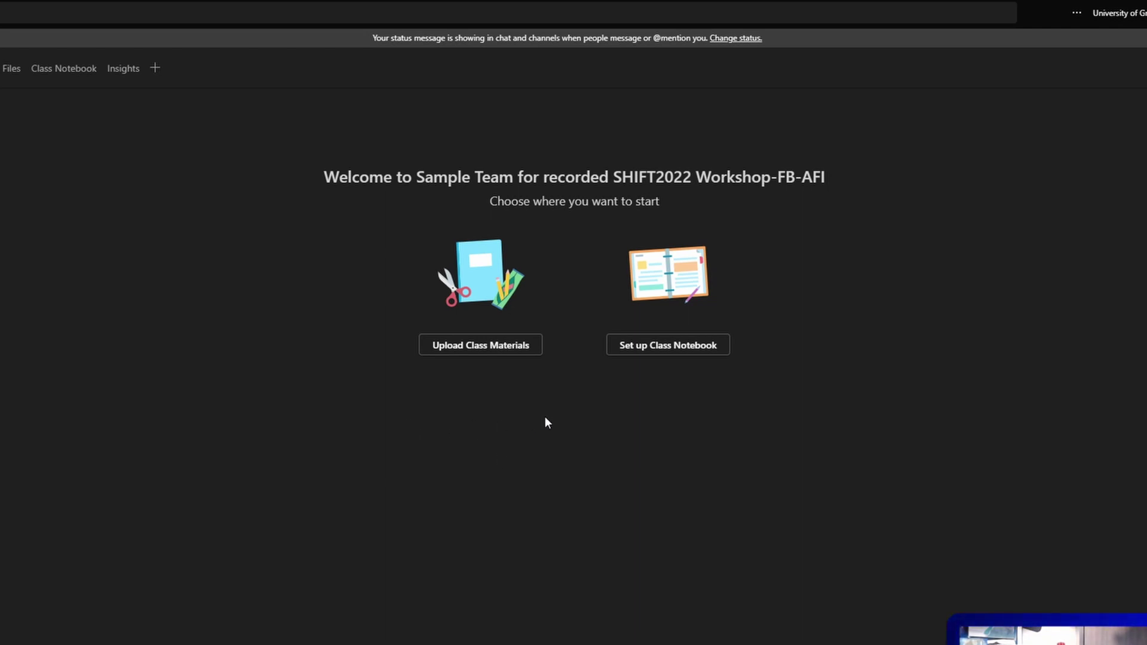
Set up the new team's OneNote Class Notebook as a blank notebook.
click(687, 351)
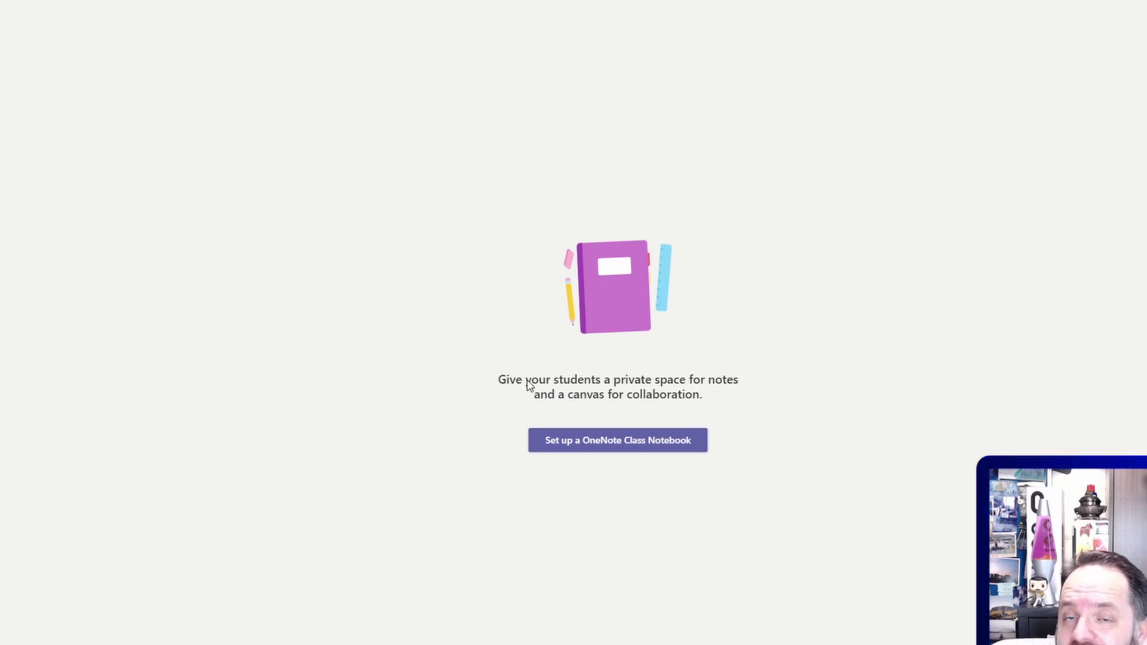
click(610, 450)
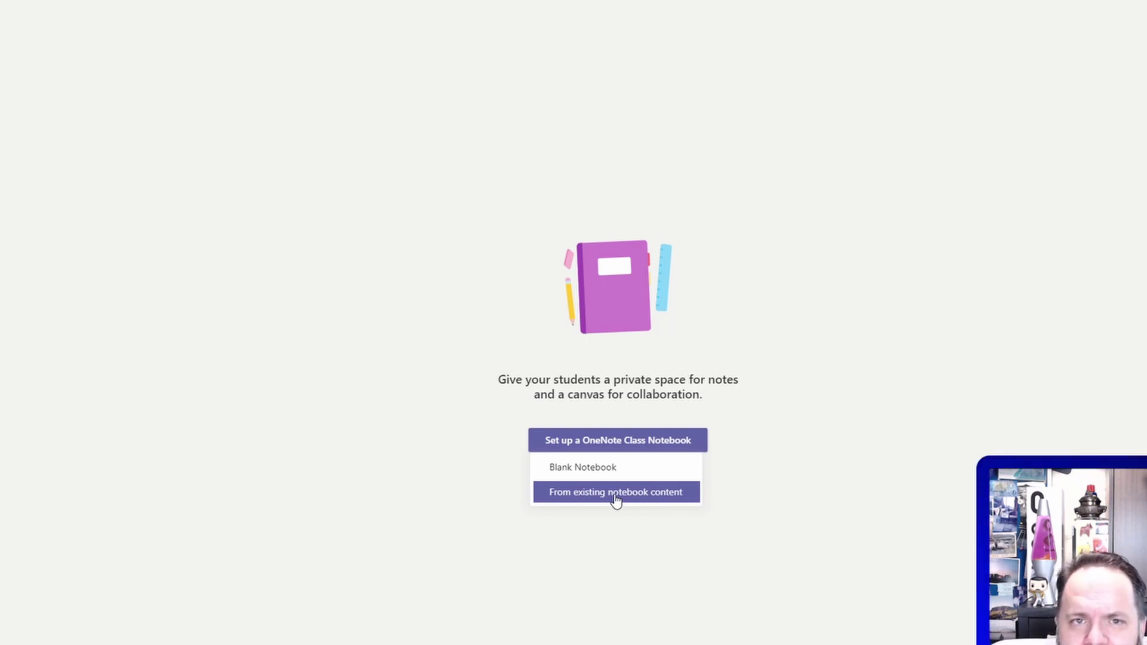
click(585, 470)
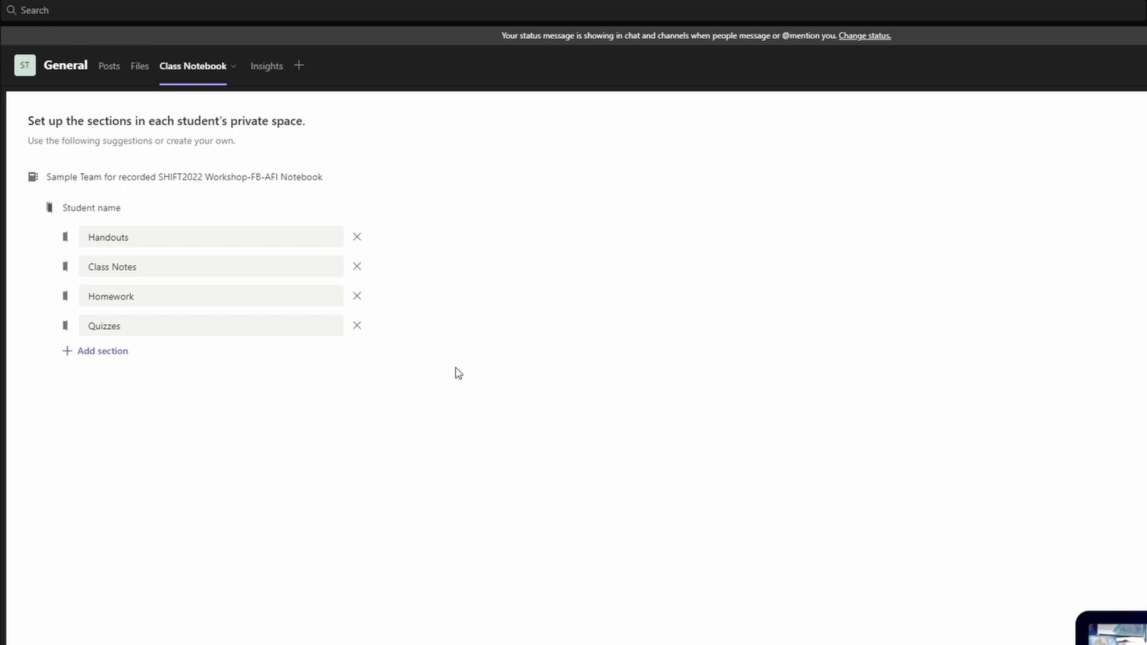
Number the student sections as 01 Handouts, 02 Class Notes, 03 Homework and 04 Quizzes.
click(84, 234)
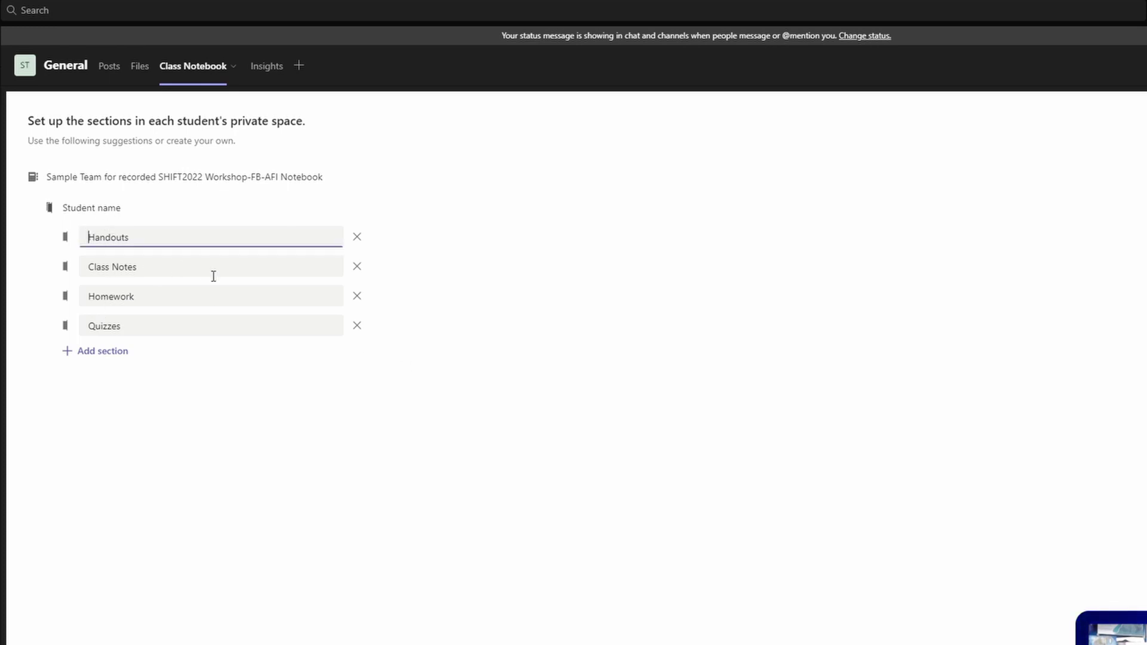
text(01)
click(88, 261)
text(02)
click(89, 293)
text(03)
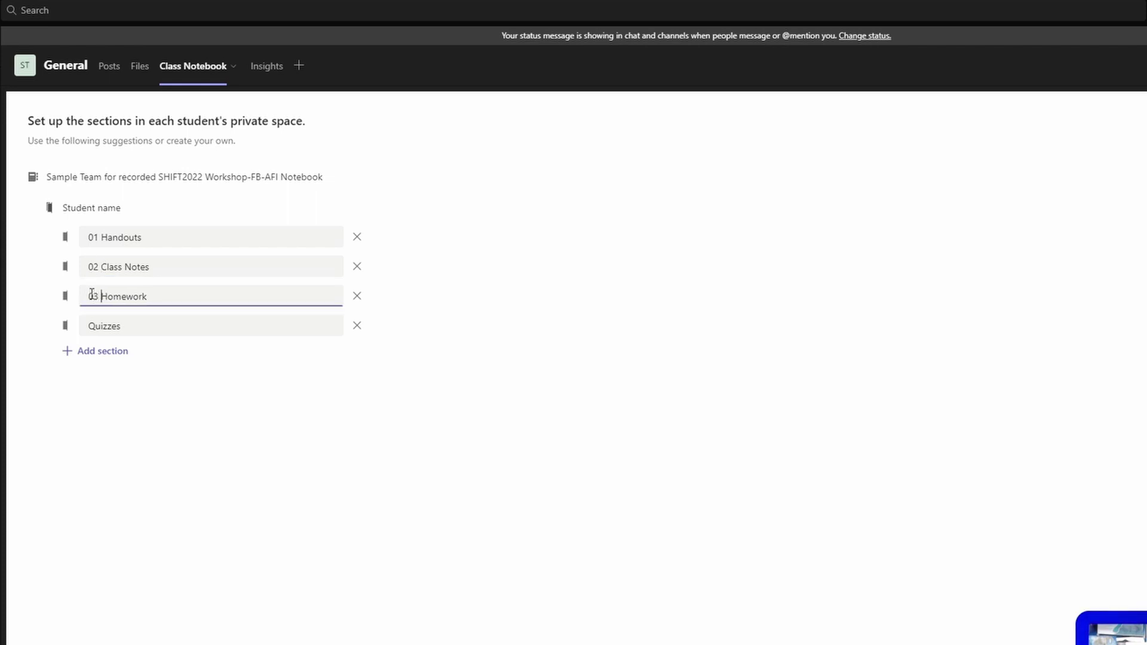
click(90, 325)
text(04)
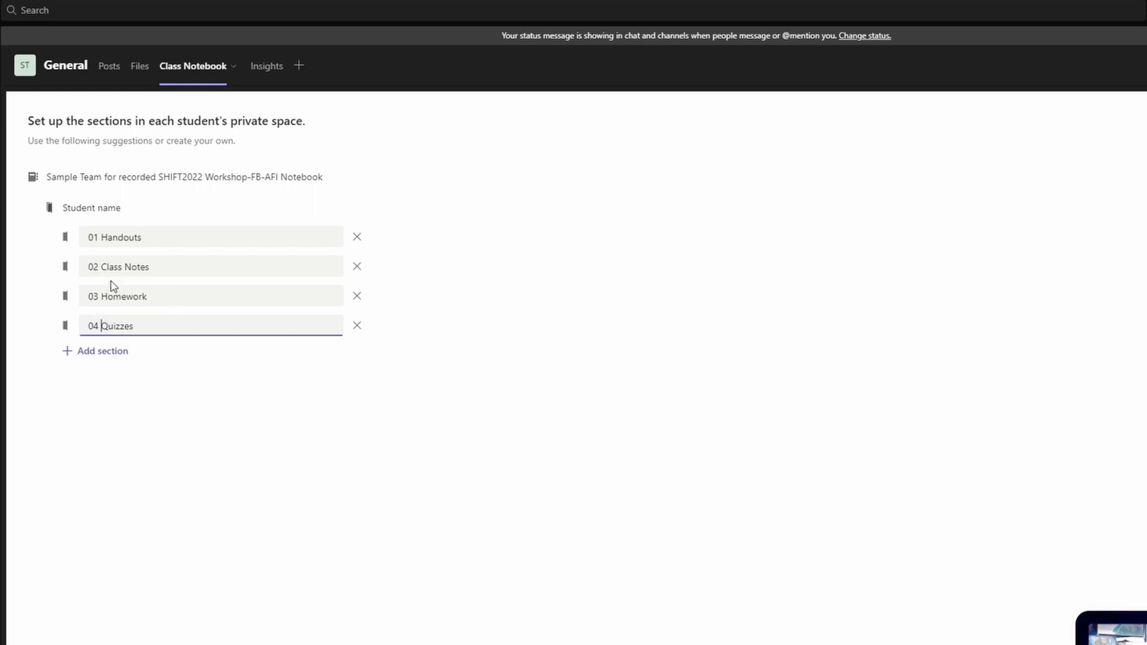
Rename the second student section as 02 Notes.
drag(101, 266, 122, 267)
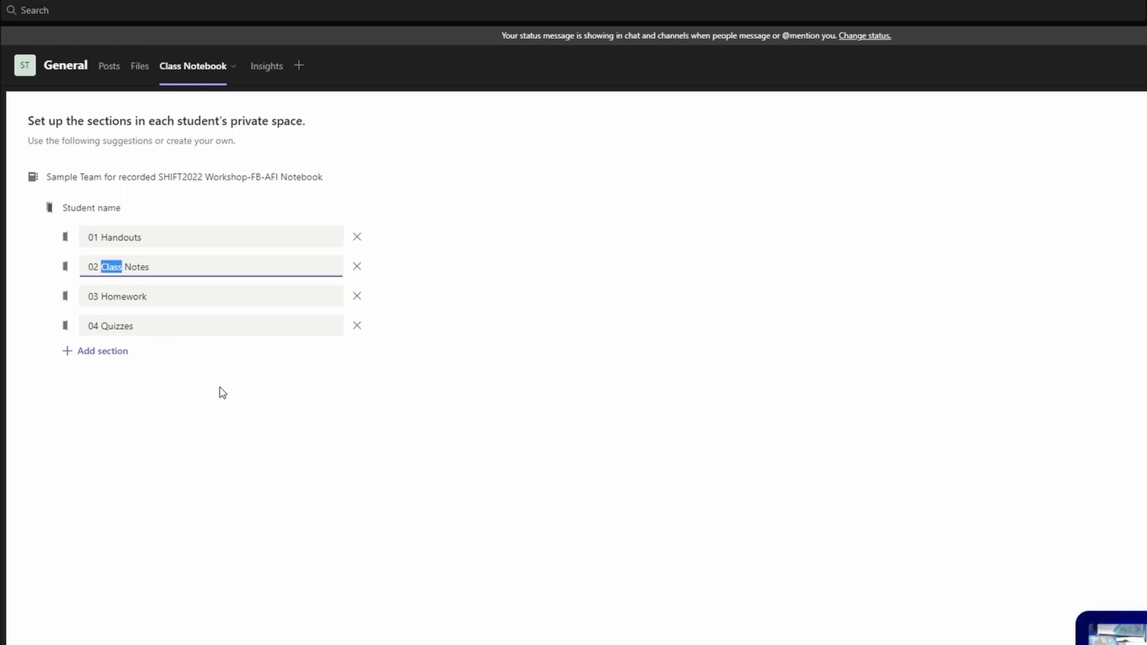
key(BackSpace)
key(BackSpace)
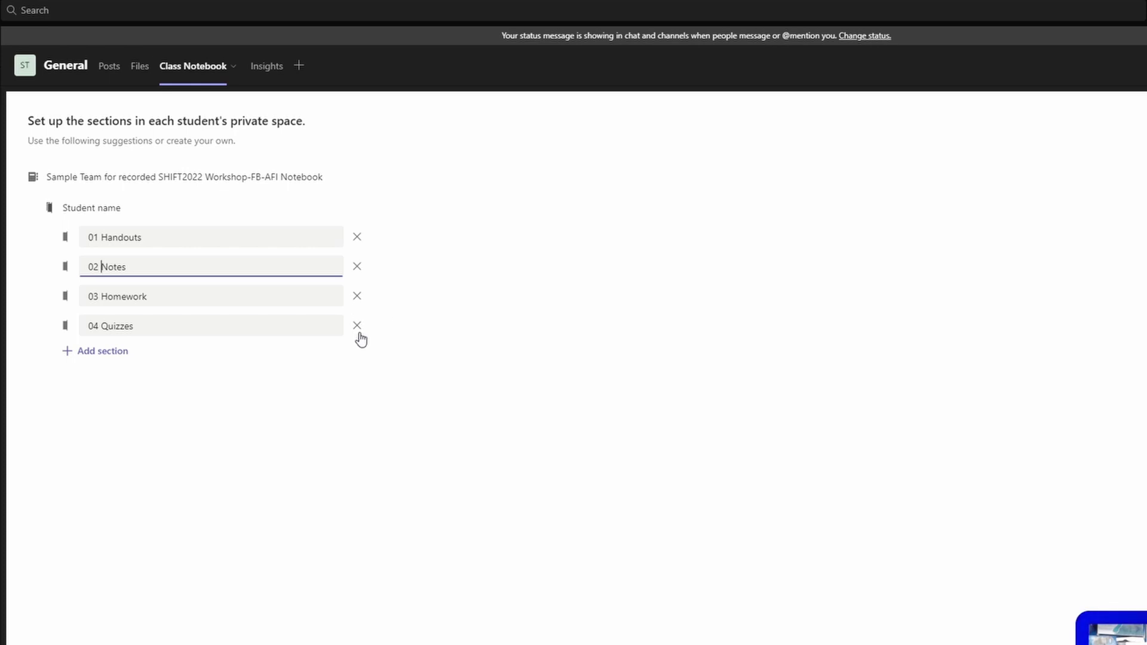
Add a fifth section named 05 Exercises to each student's private space.
click(112, 357)
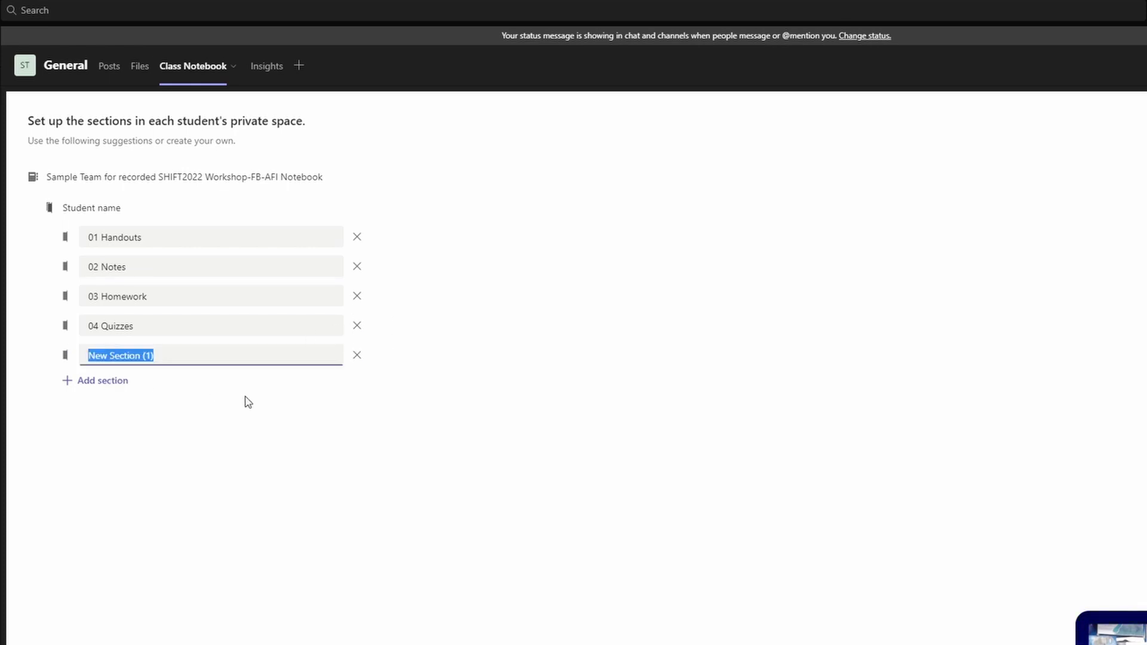
text(05)
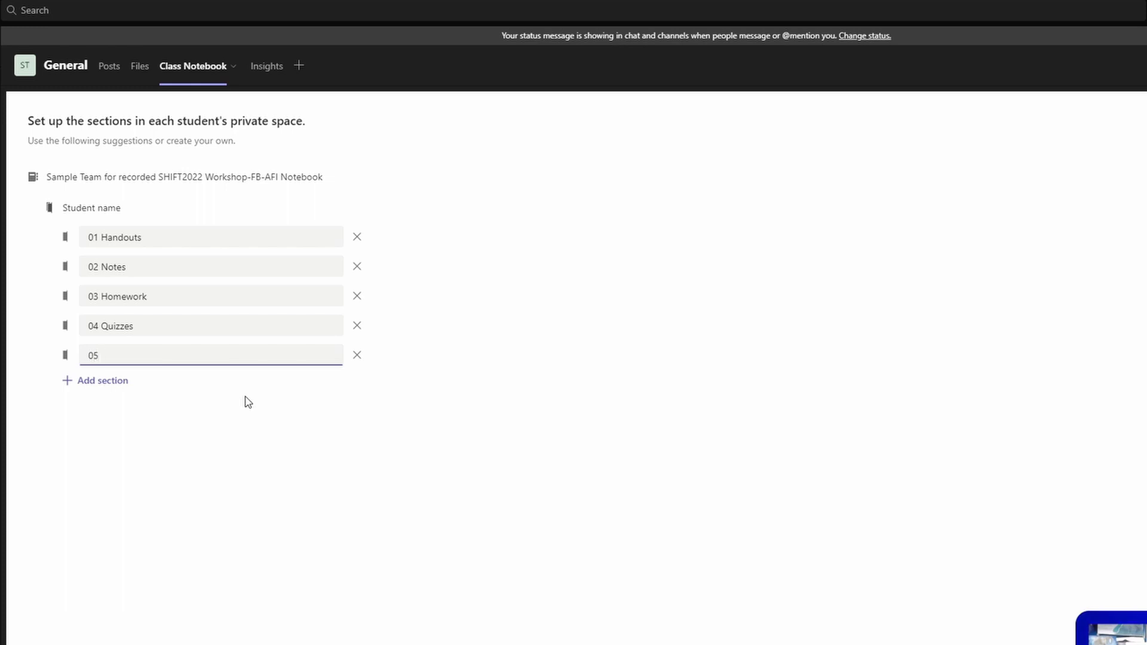
text( Exercis)
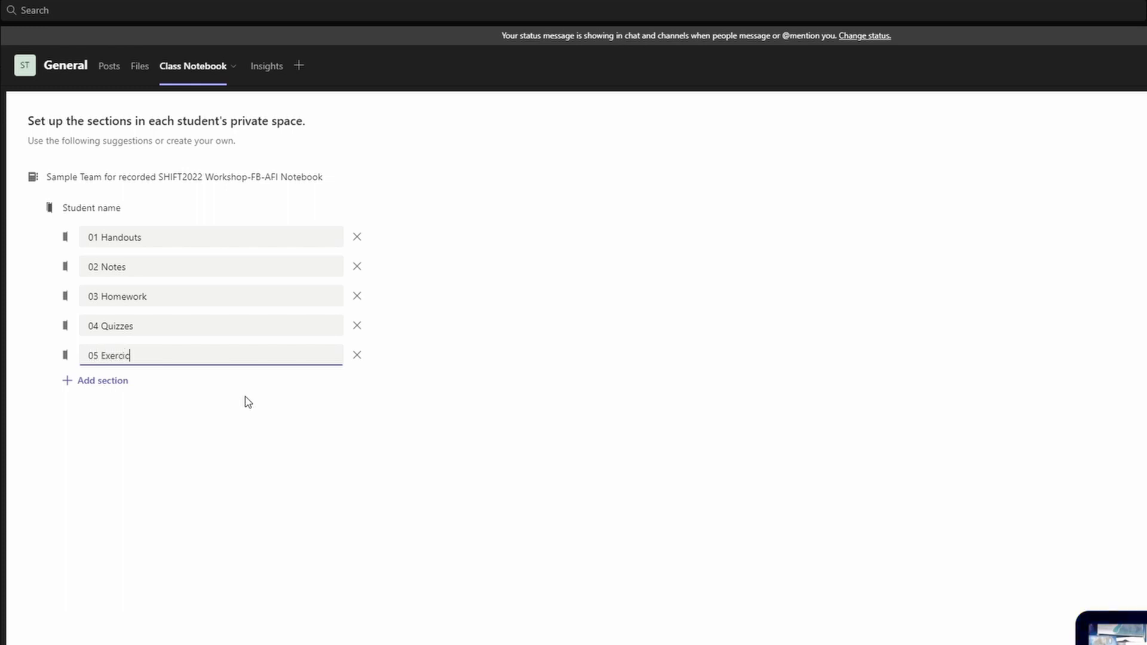
text(es)
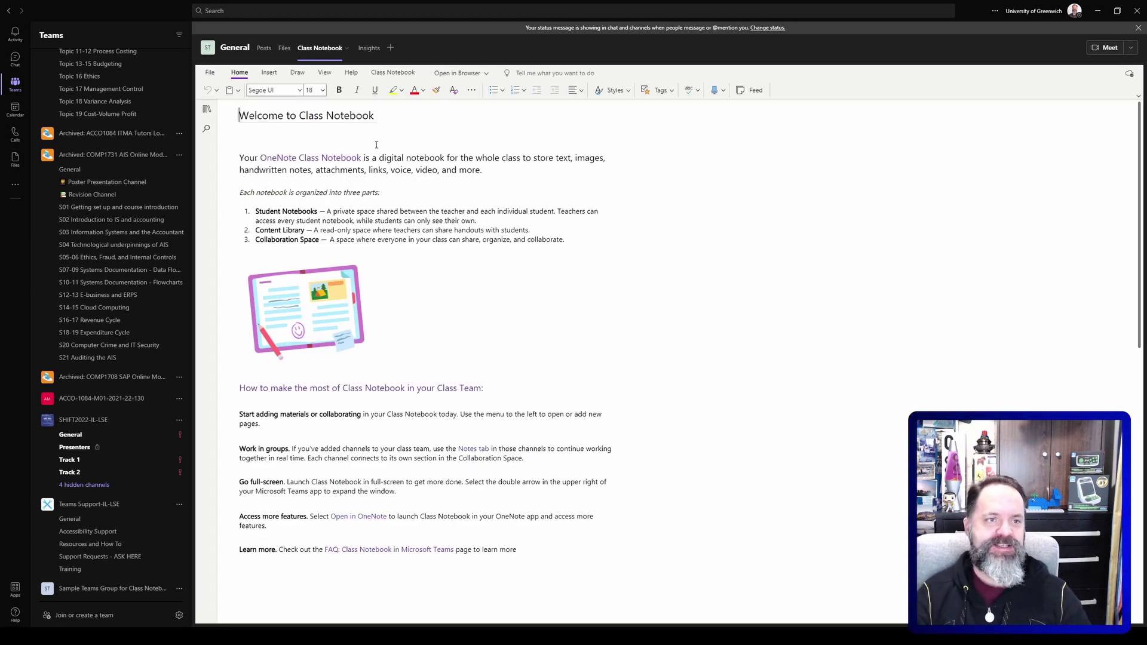
Change the welcome page title to "Welcome to Recorded Workshop Class Notebook".
key(ctrl+Right)
key(ctrl+Right)
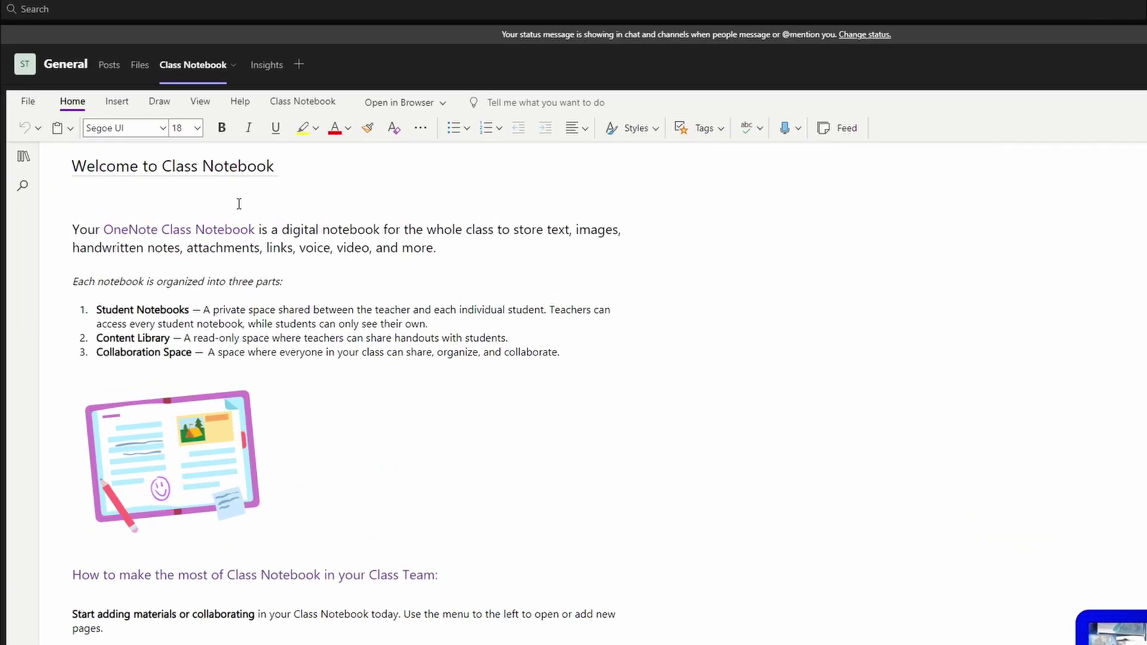
text(Recorded Wo)
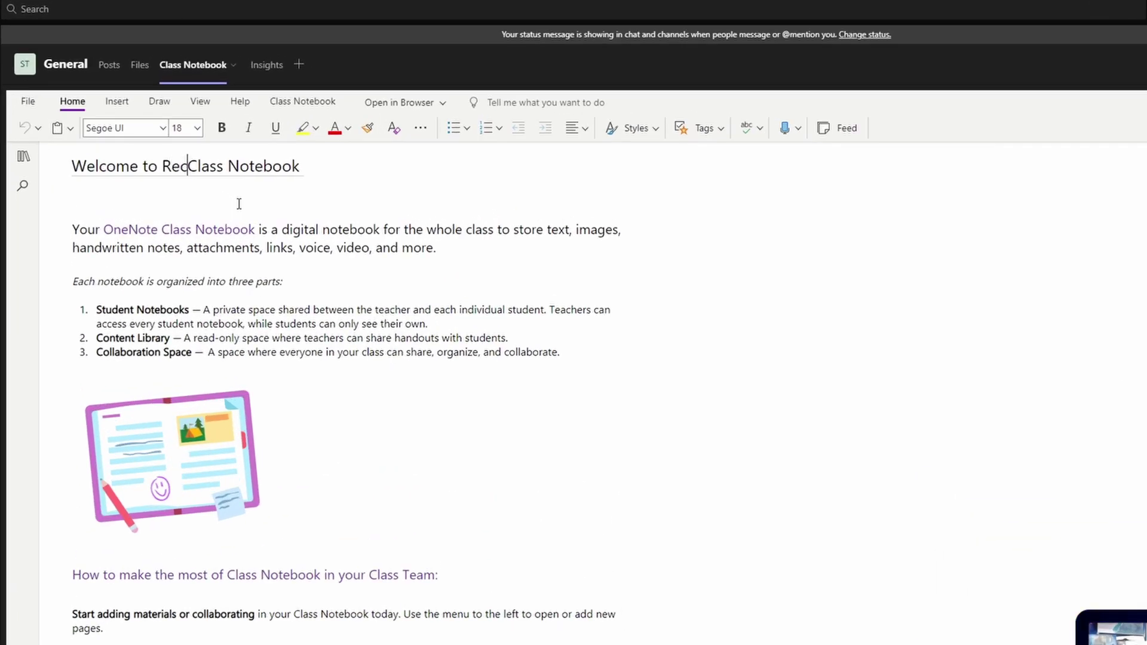
text(rkshop)
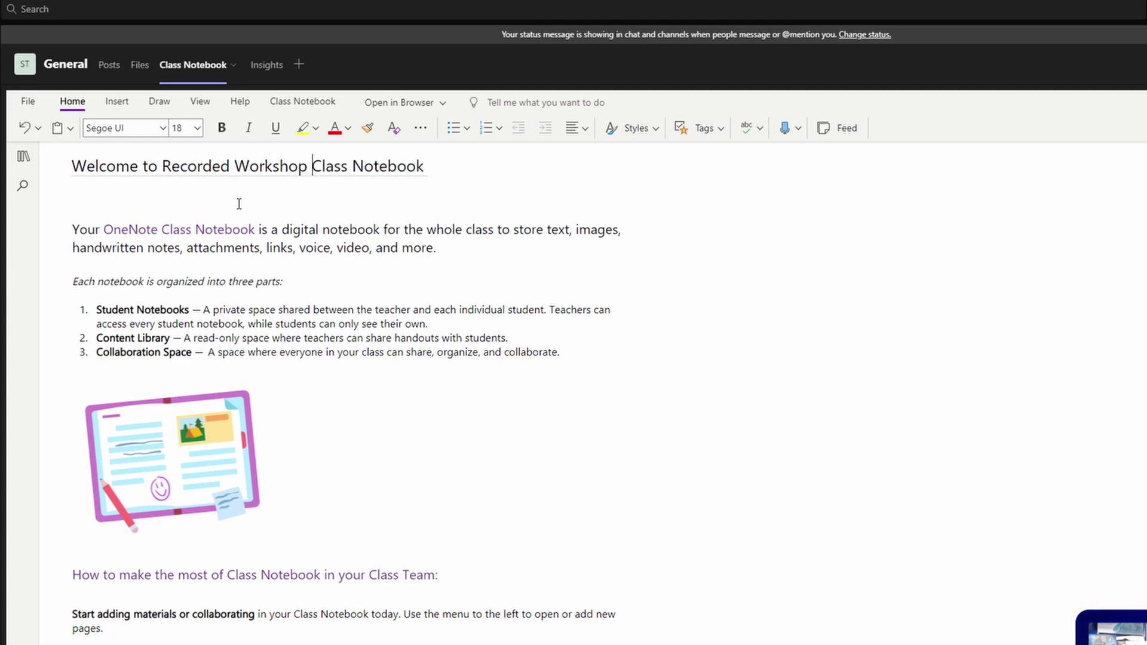
Delete the notebook illustration from the welcome page and add three blank lines above the "How to make the most of Class Notebook" heading.
click(228, 427)
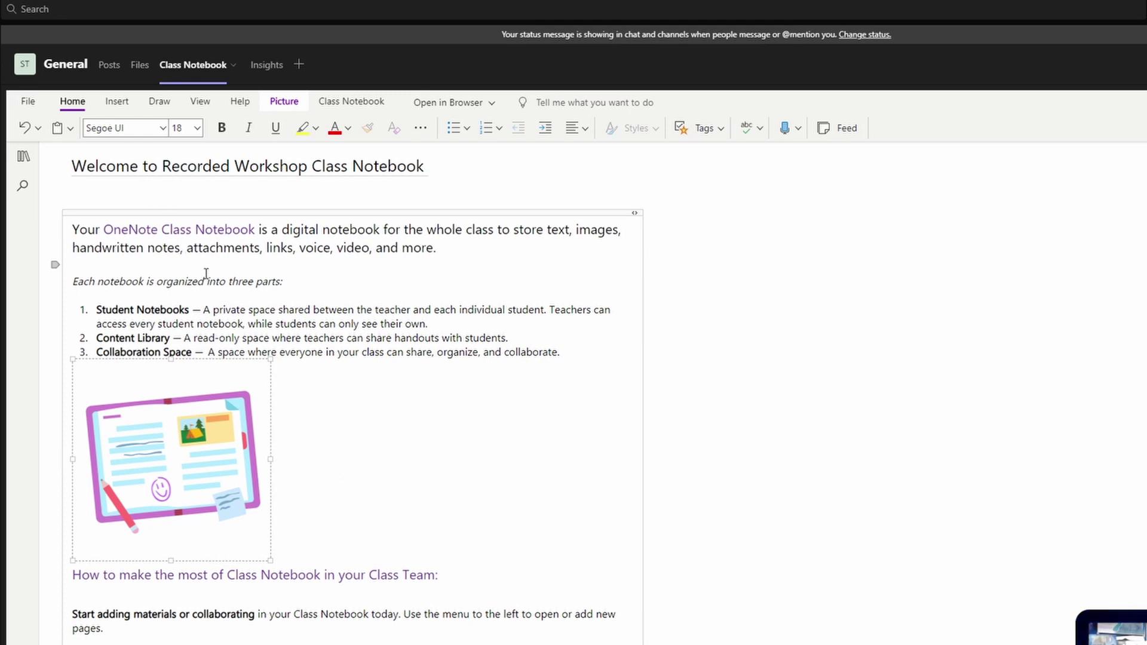
click(117, 102)
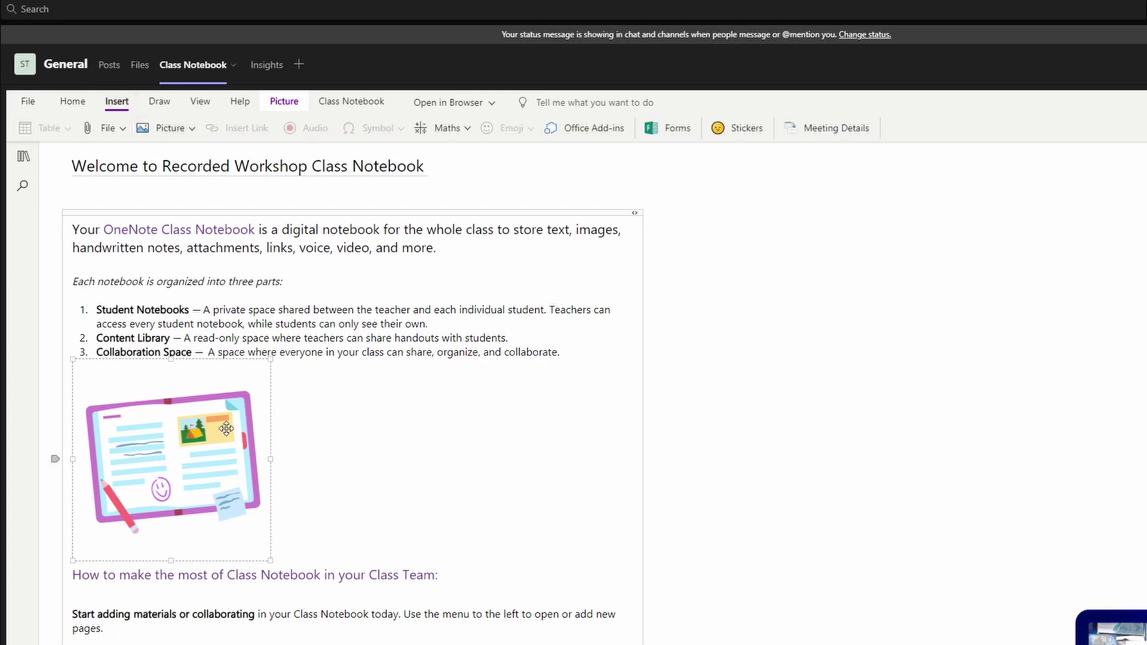
key(Delete)
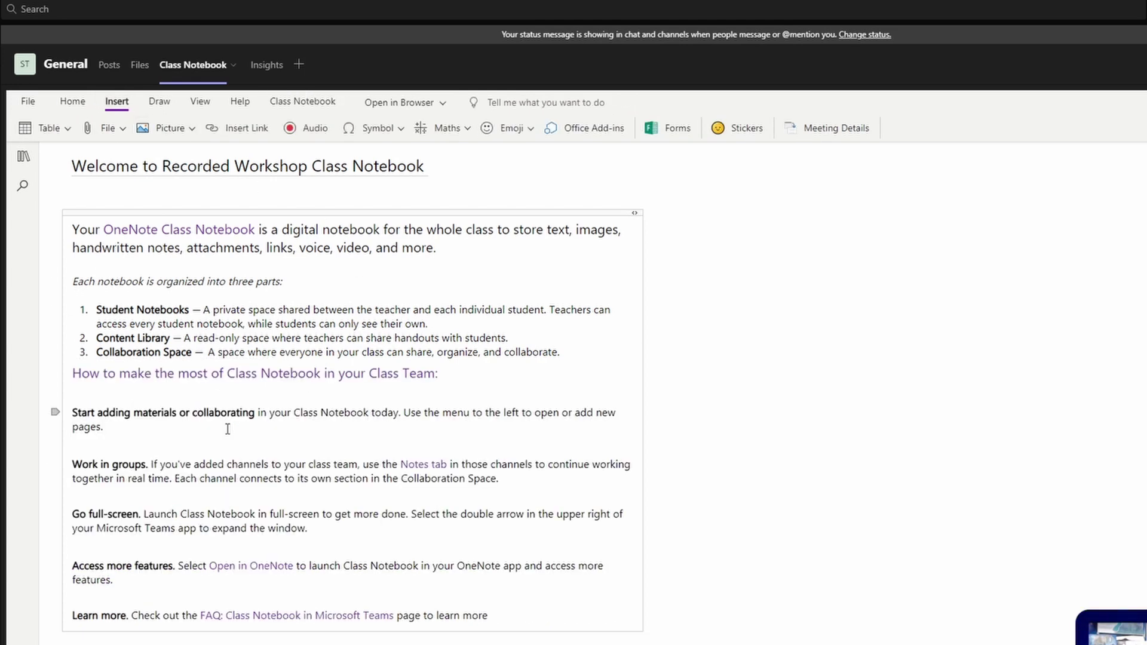
key(Return)
key(Return)
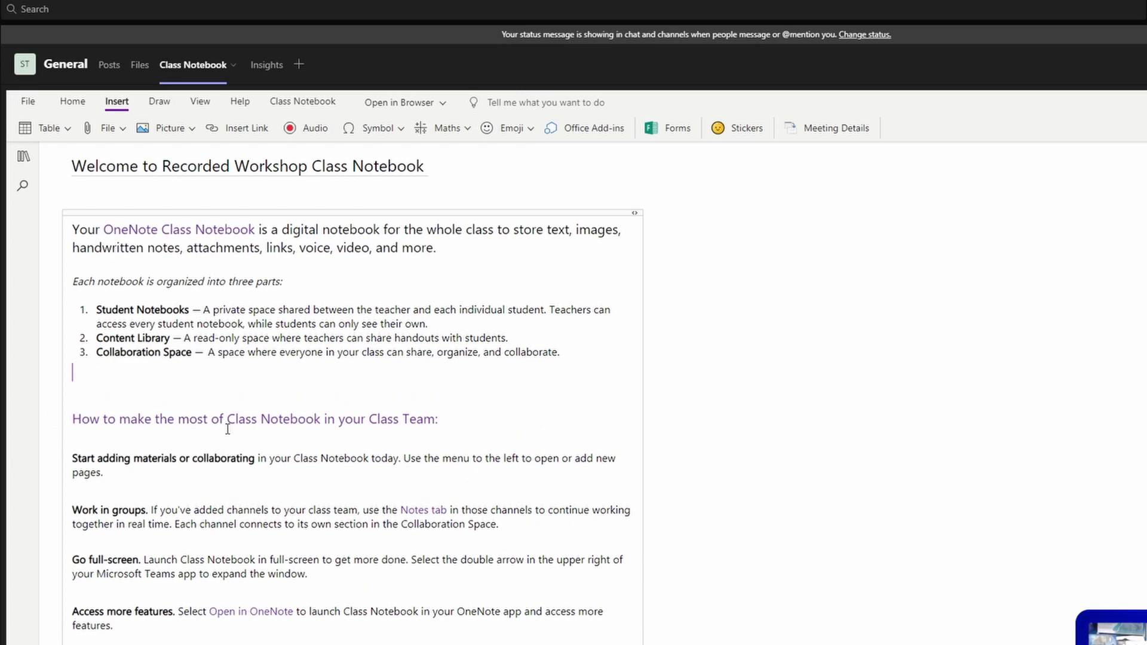
key(Return)
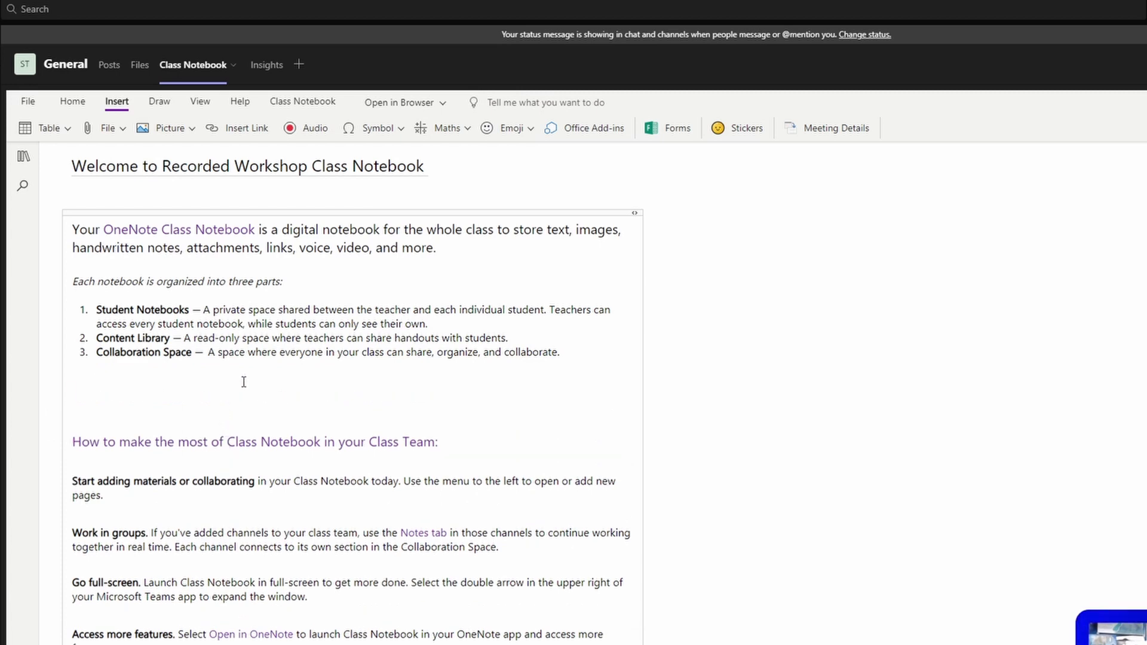
Search online pictures for "Notebook" and insert the photo of an open notebook lying on a map.
click(191, 132)
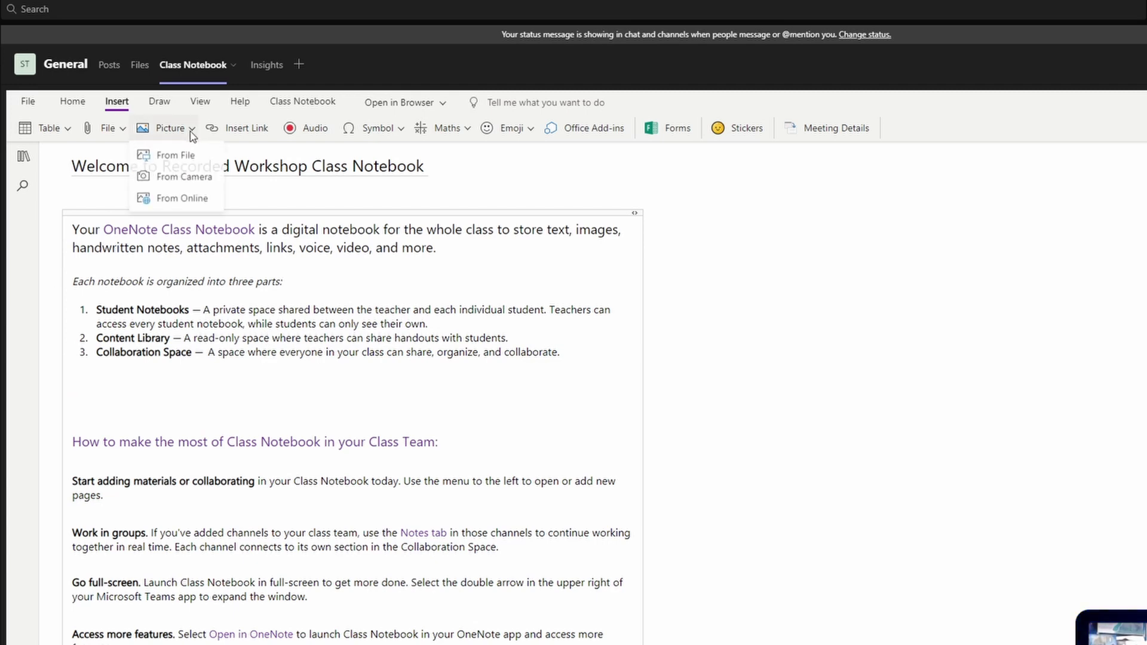
click(182, 199)
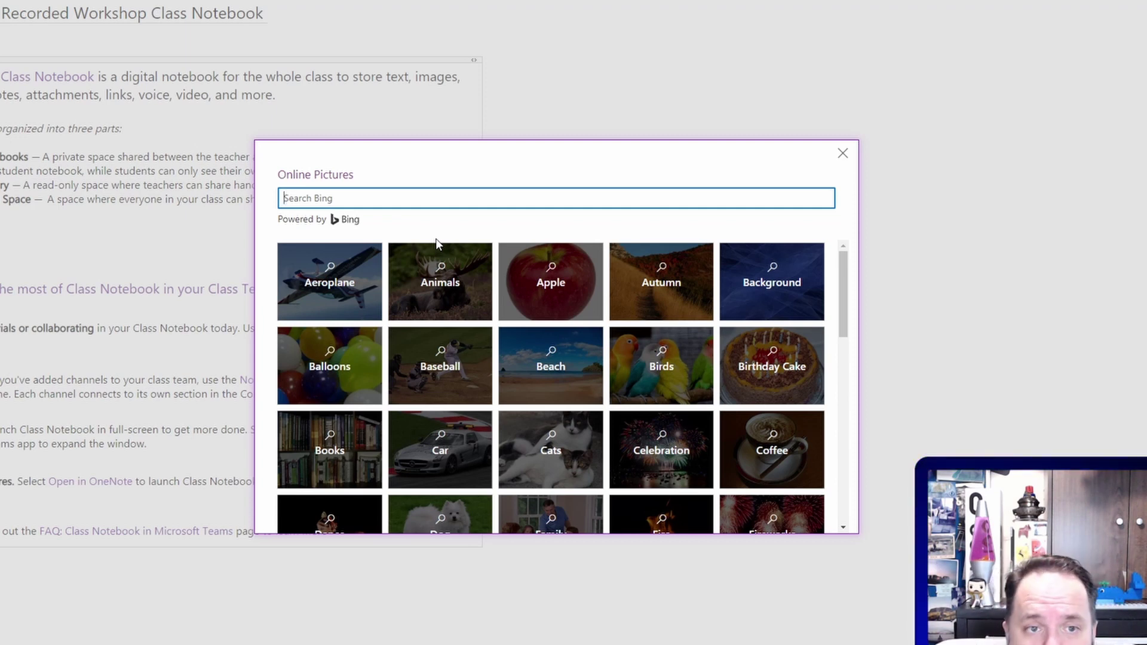
text(No)
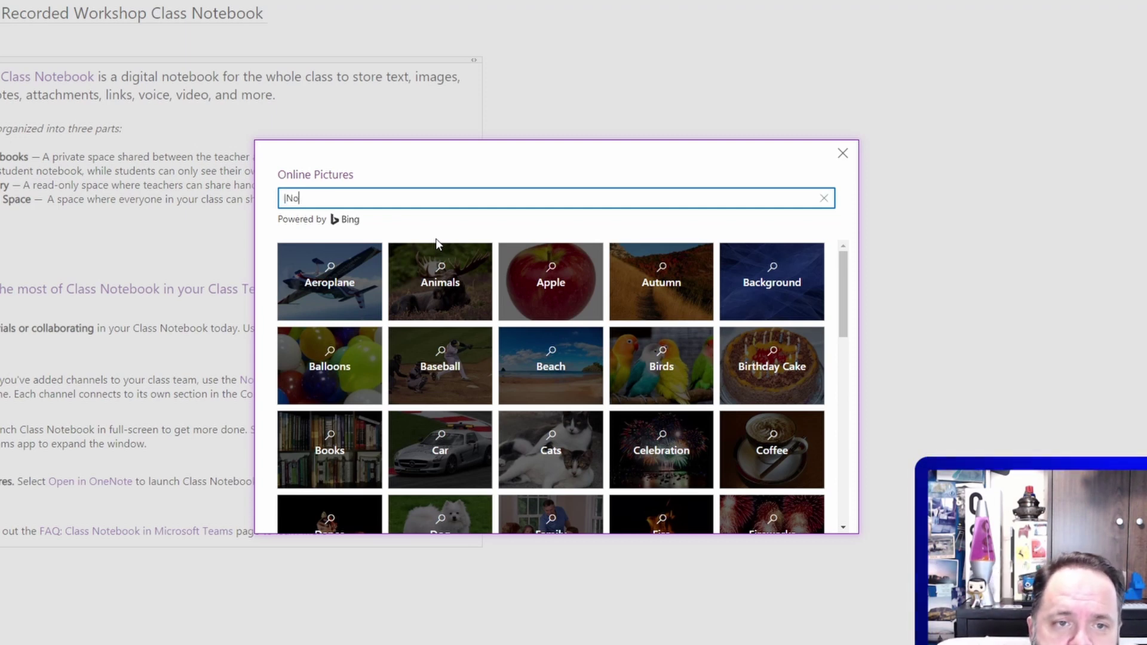
text(tebook)
key(Return)
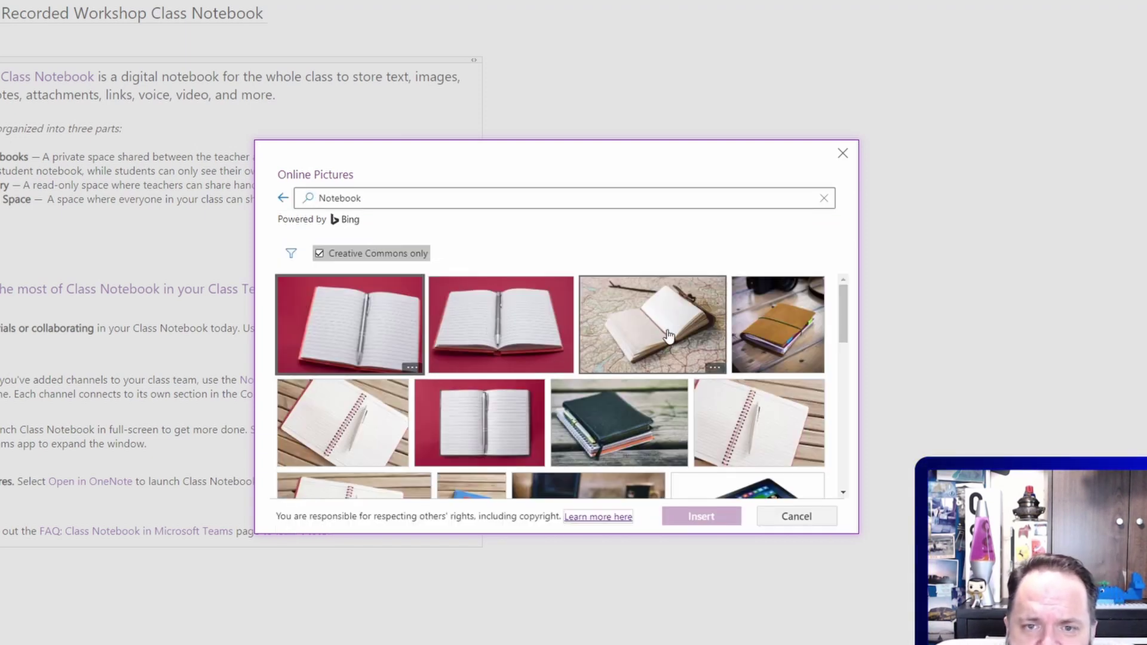
click(665, 335)
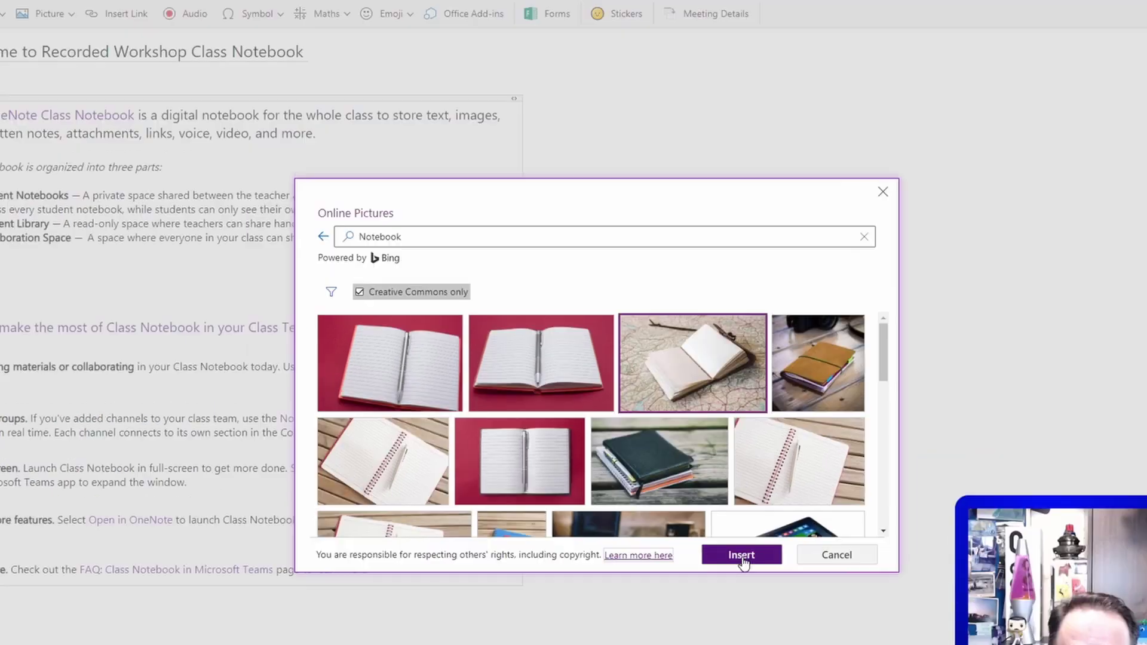
click(696, 514)
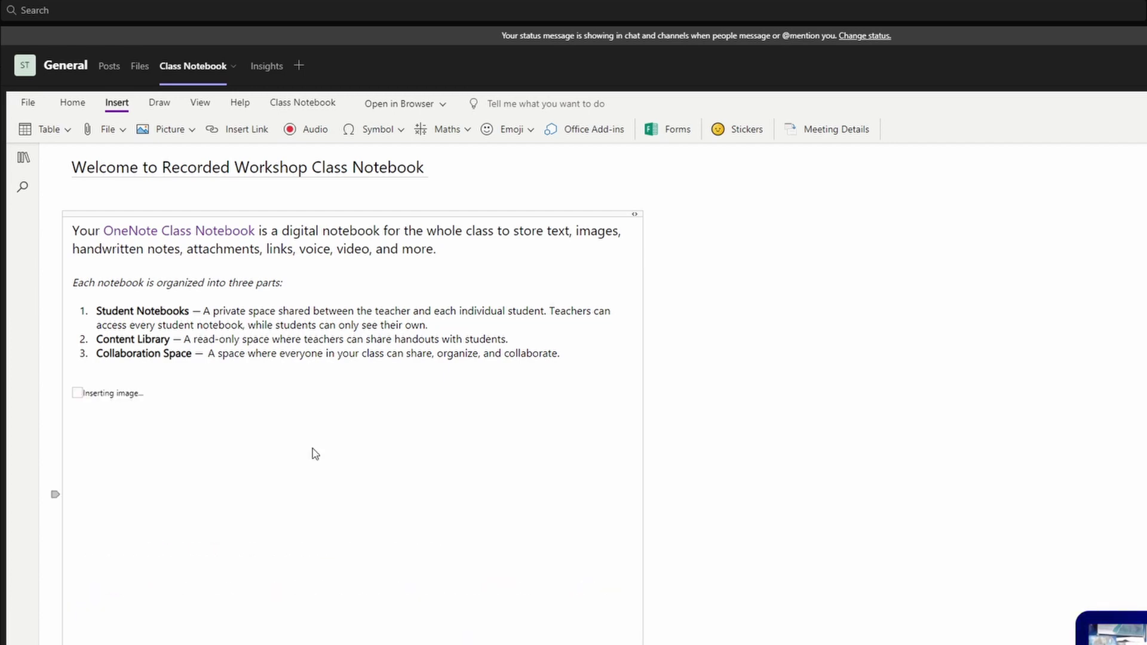
Shrink the inserted notebook photo and shift it rightward under the numbered list.
drag(396, 603, 309, 545)
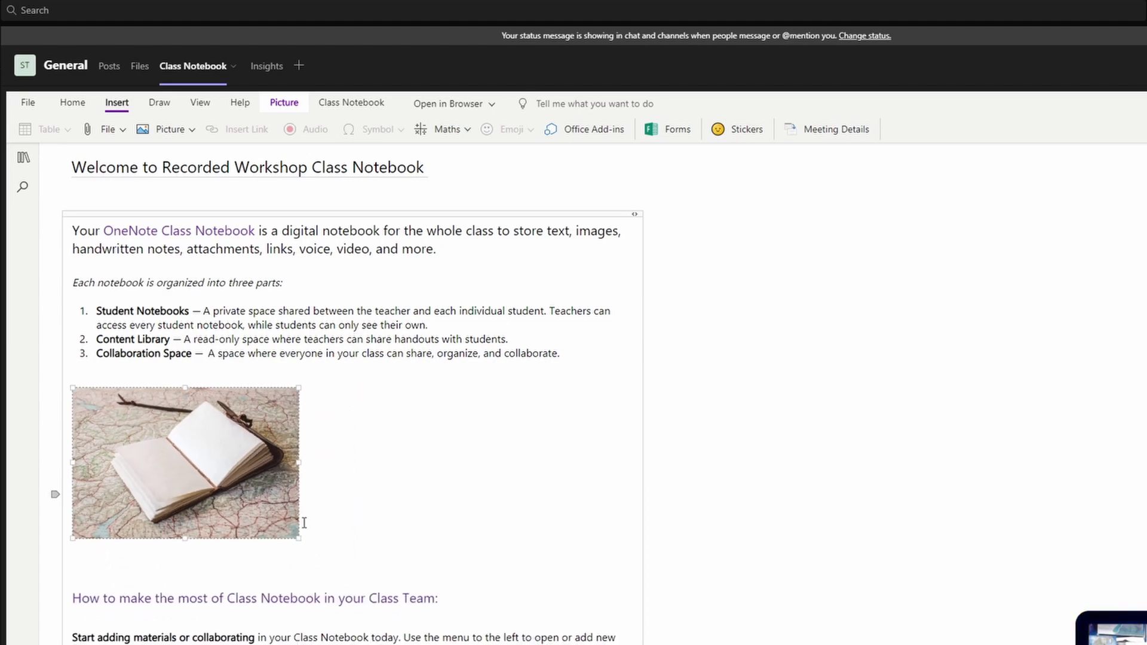
drag(242, 463, 347, 481)
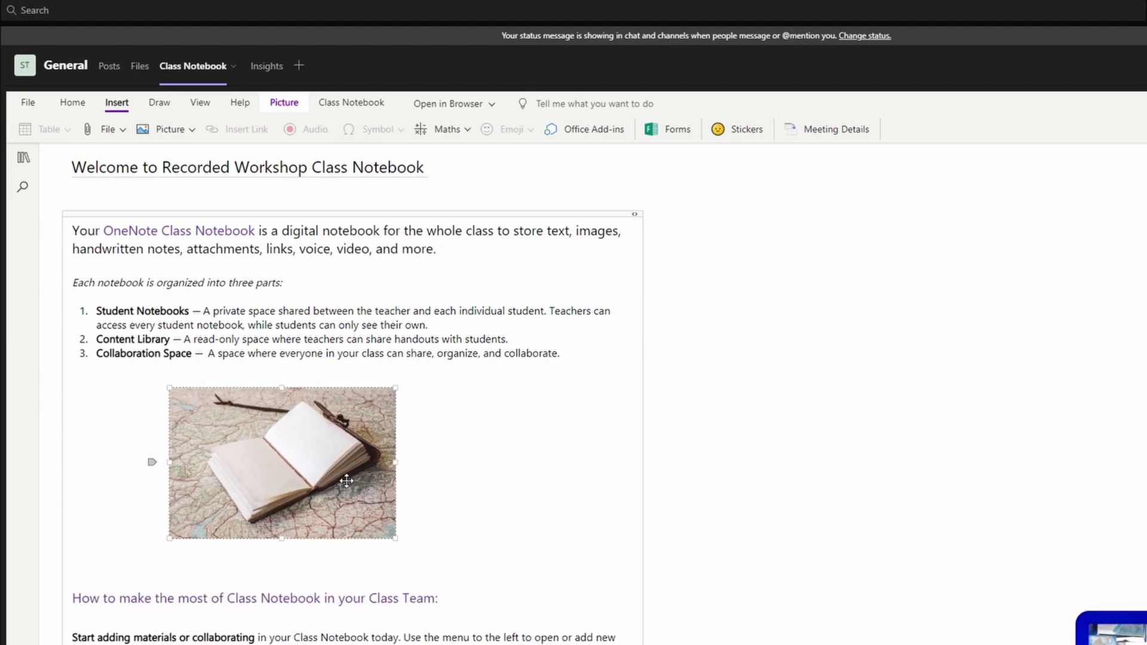
click(759, 539)
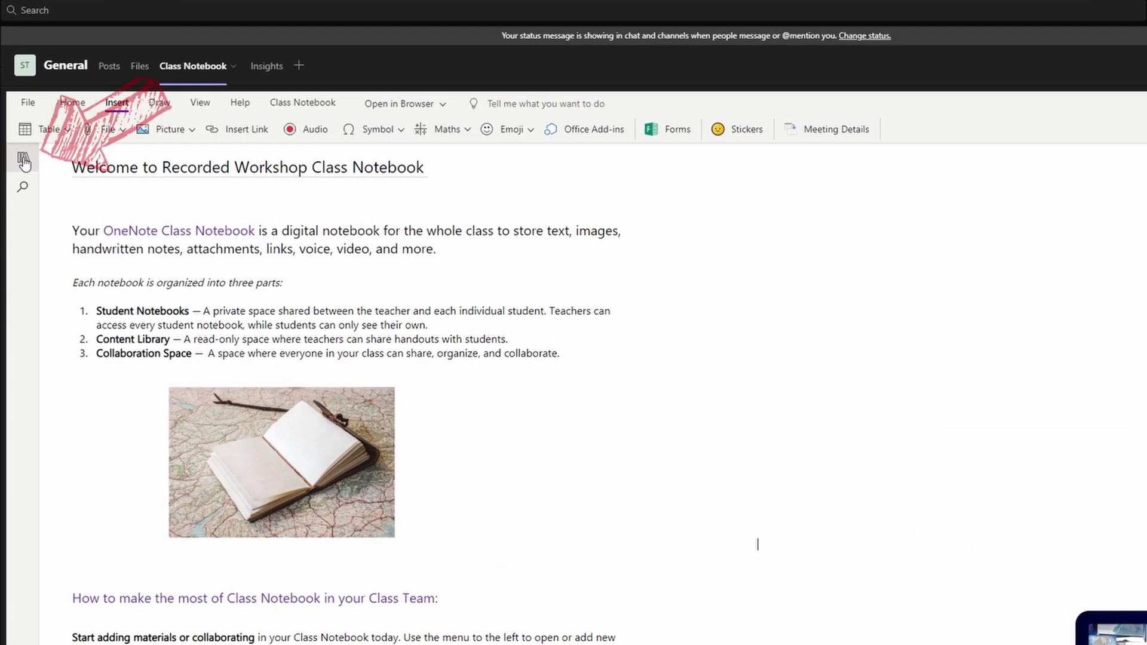
Show the notebook navigation and reorder the student's sections numerically from 01 Handouts to 05 Exercises.
click(207, 111)
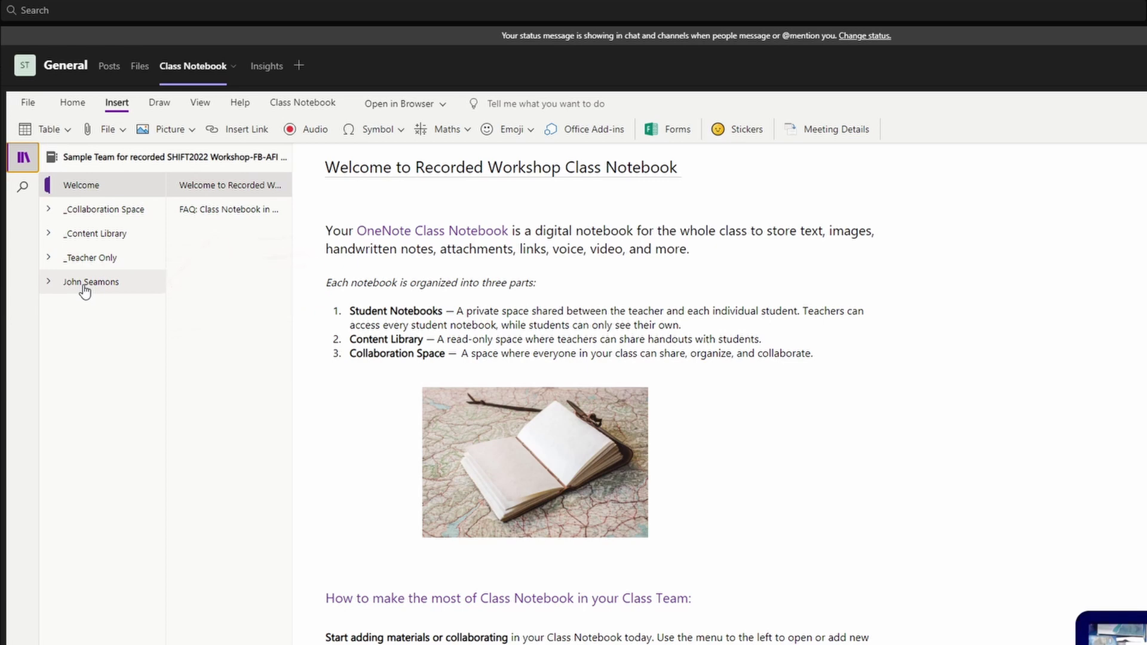
click(48, 286)
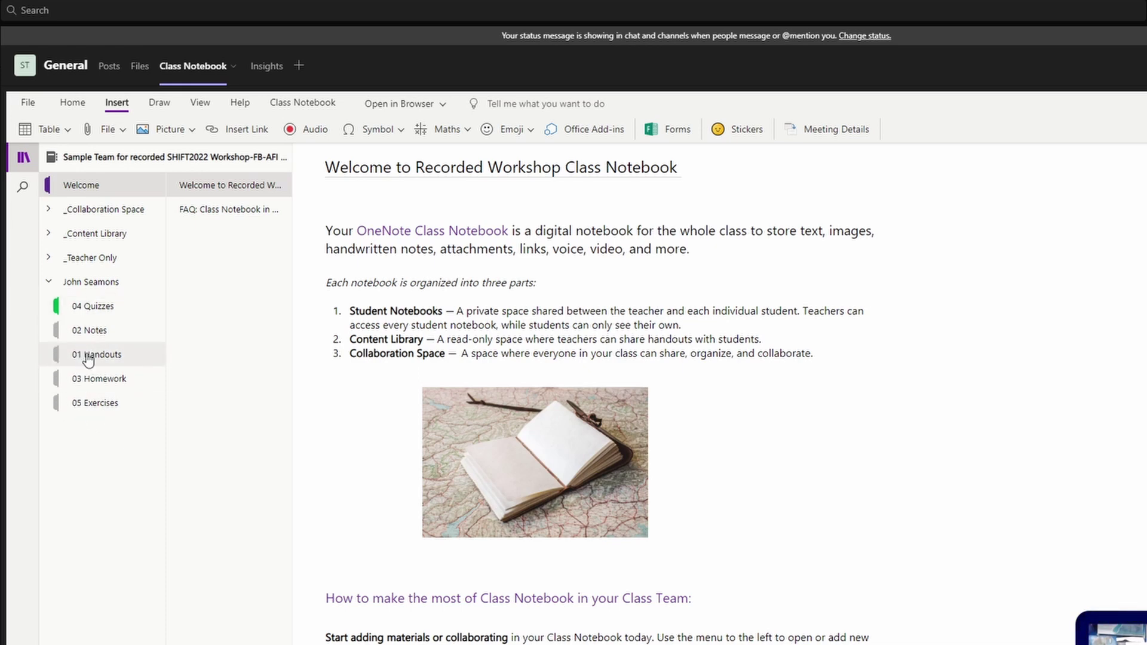
drag(88, 360, 95, 299)
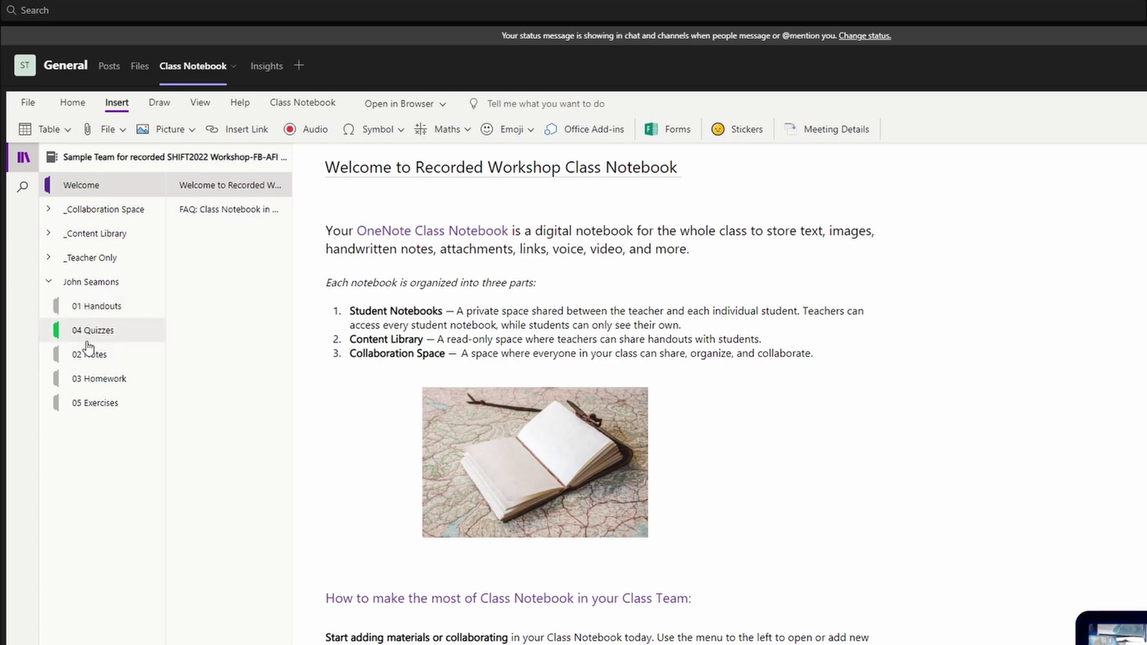
drag(91, 356, 95, 330)
drag(77, 378, 93, 351)
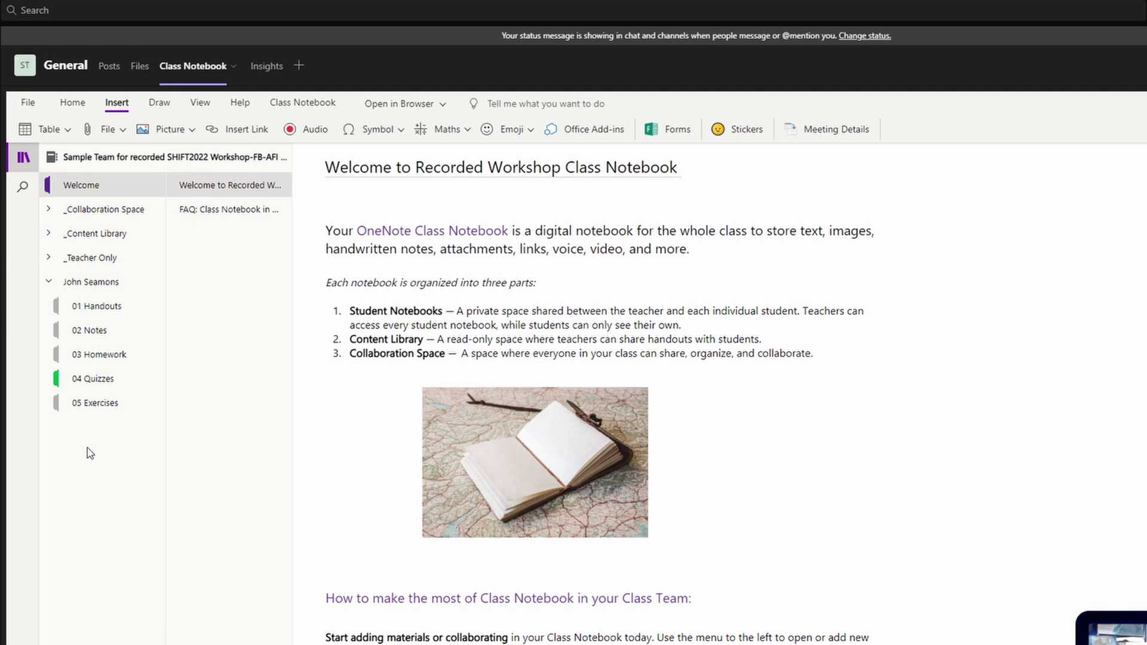
Expand the Collaboration Space, Content Library and Teacher Only groups and view the getting-started page in each.
click(49, 283)
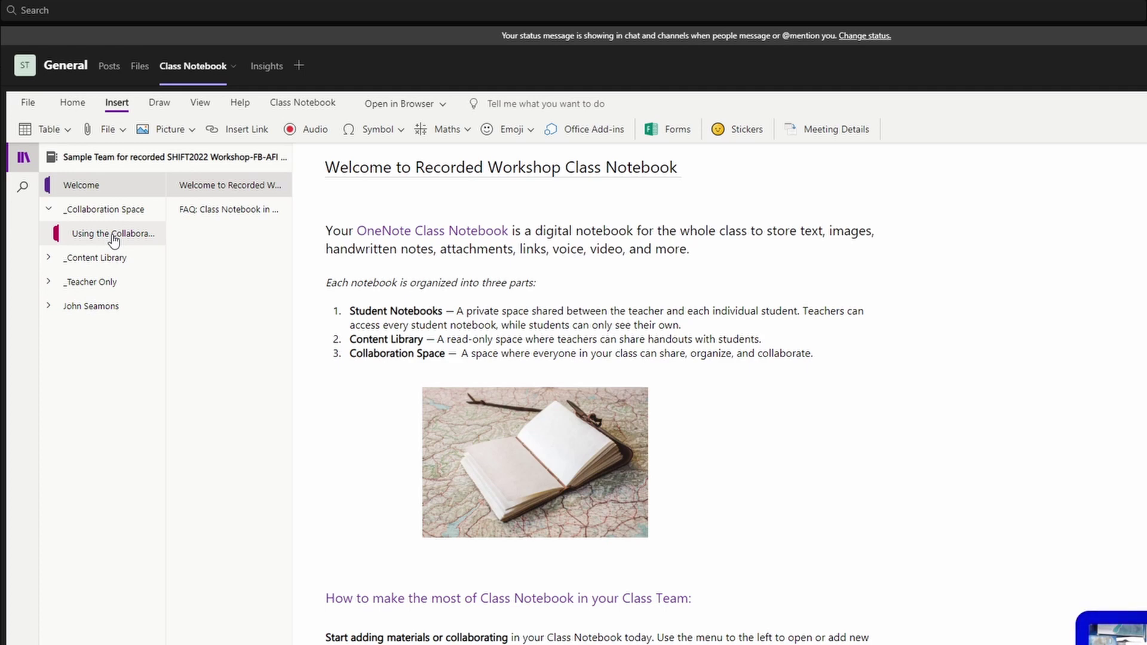
click(48, 258)
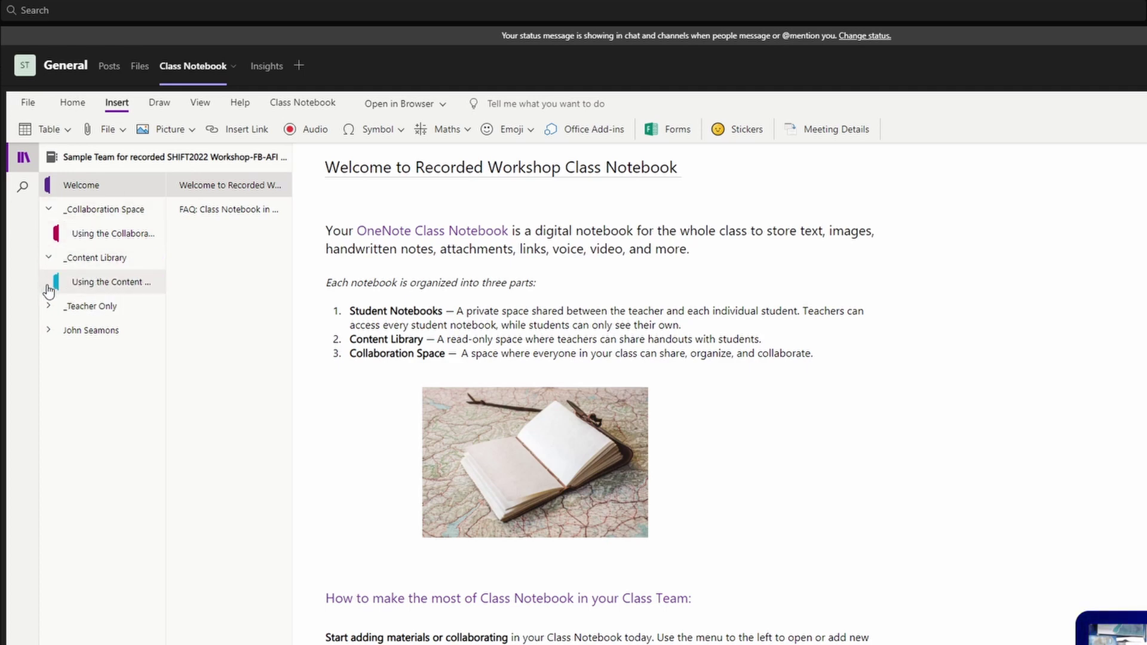
click(48, 307)
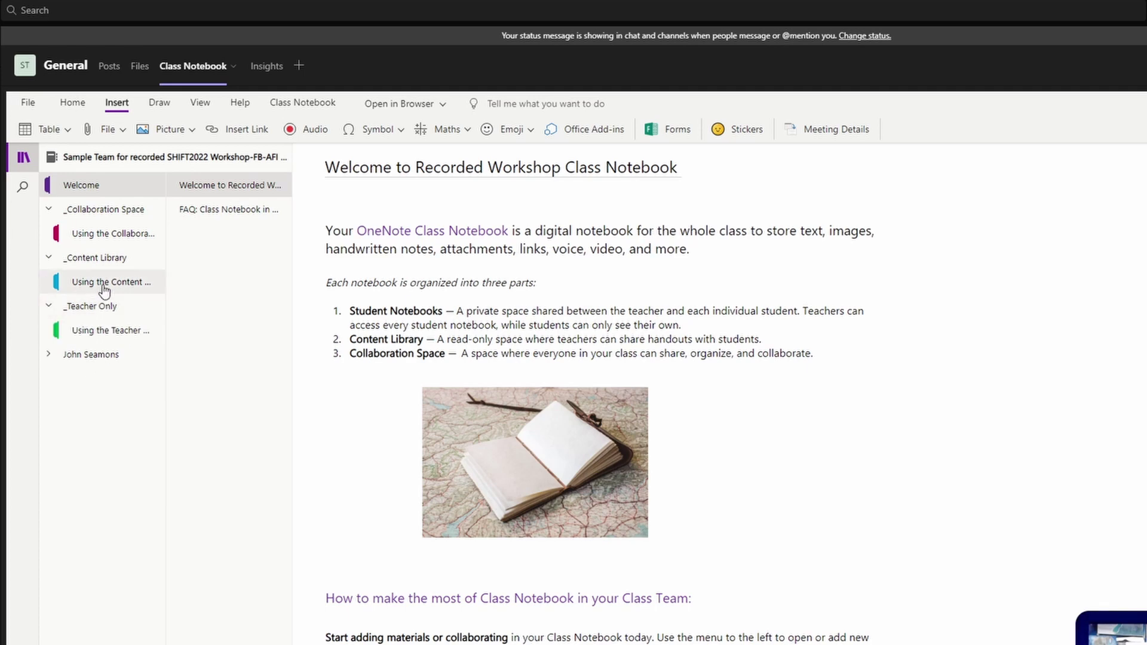
click(97, 237)
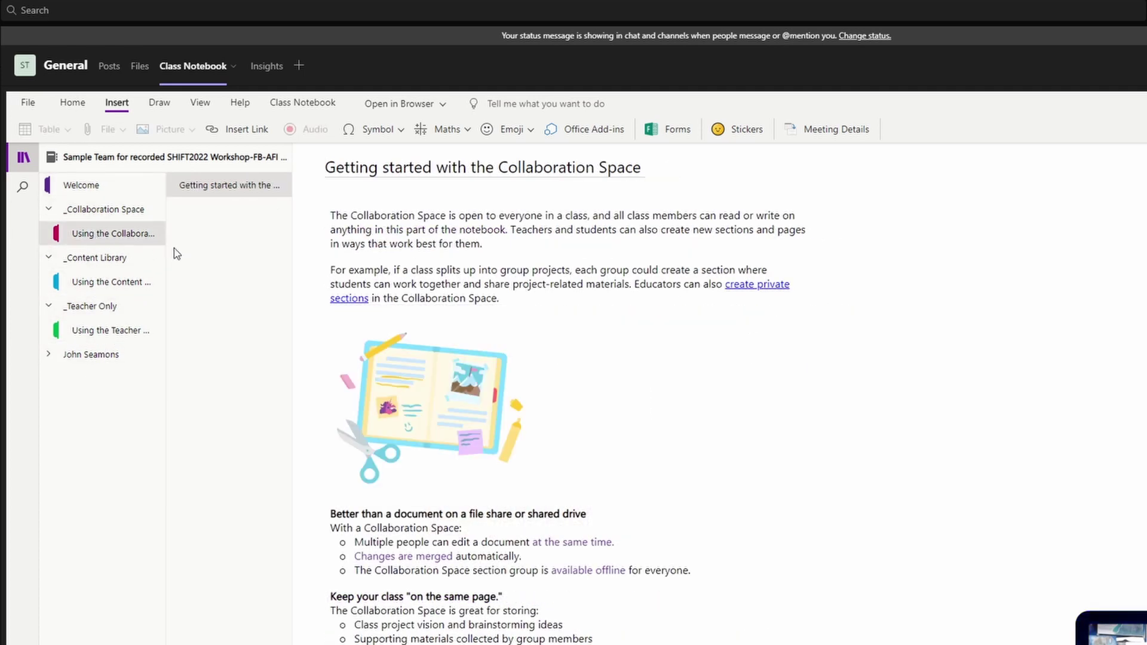
click(117, 290)
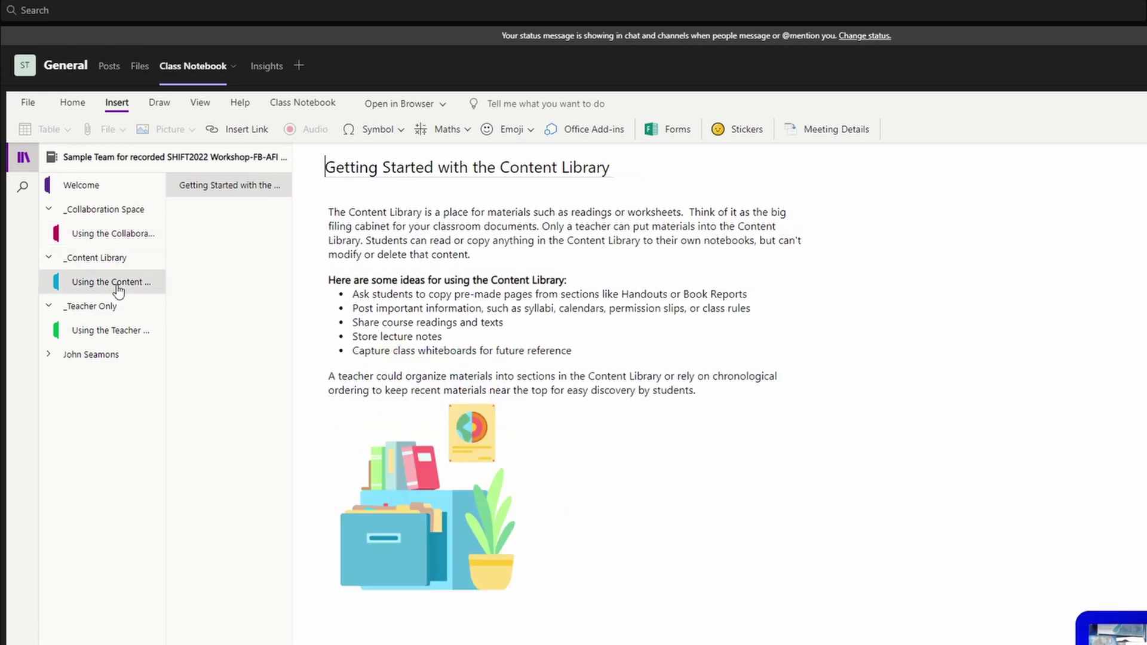
click(107, 332)
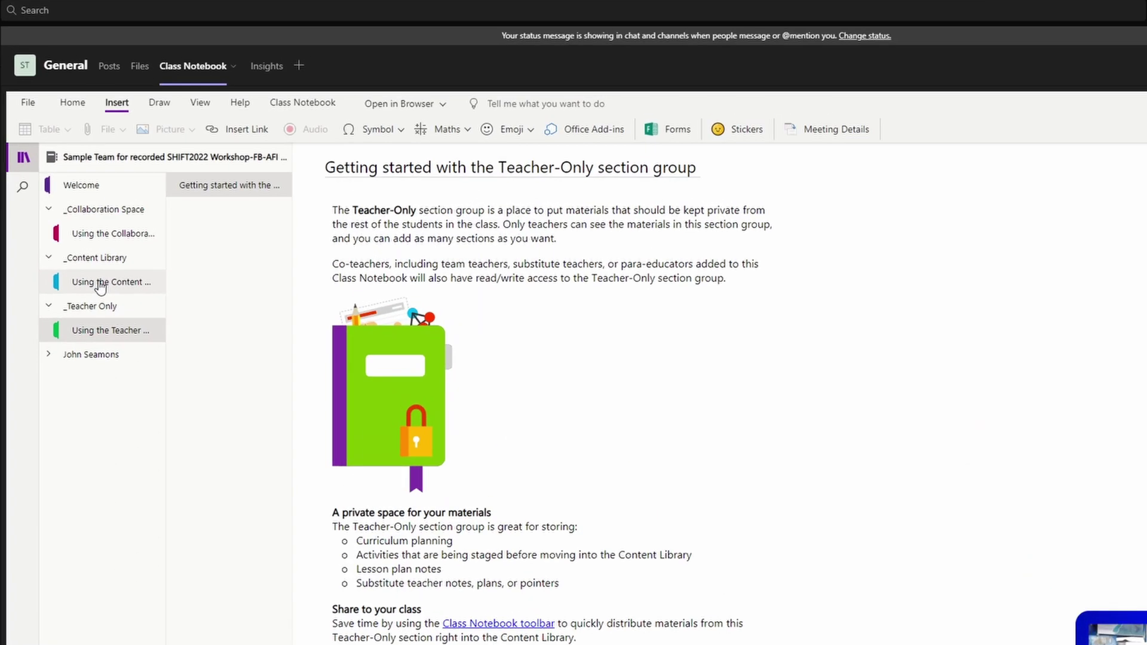
Add a section named "Research articles" to the Content Library.
click(258, 191)
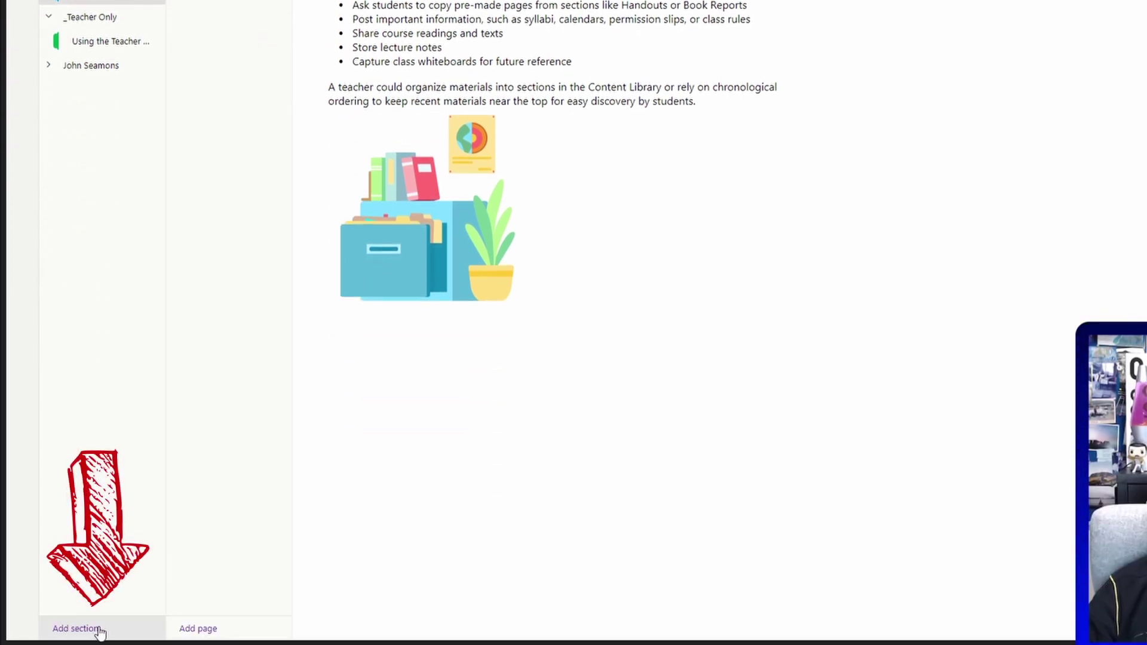
click(98, 630)
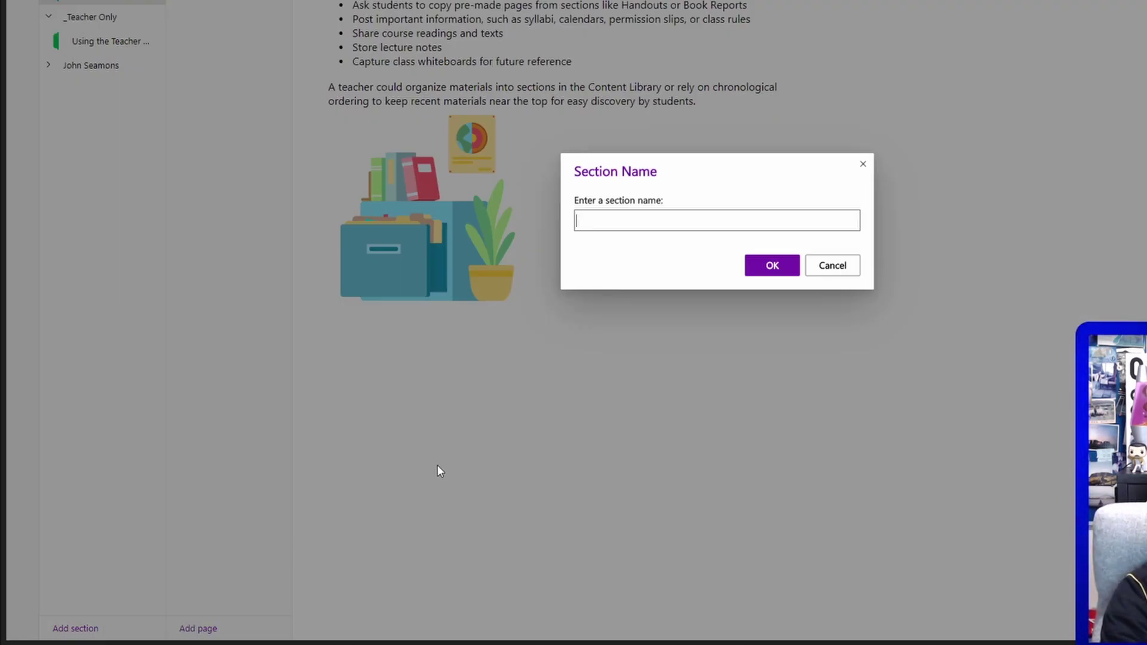
text(Research ar)
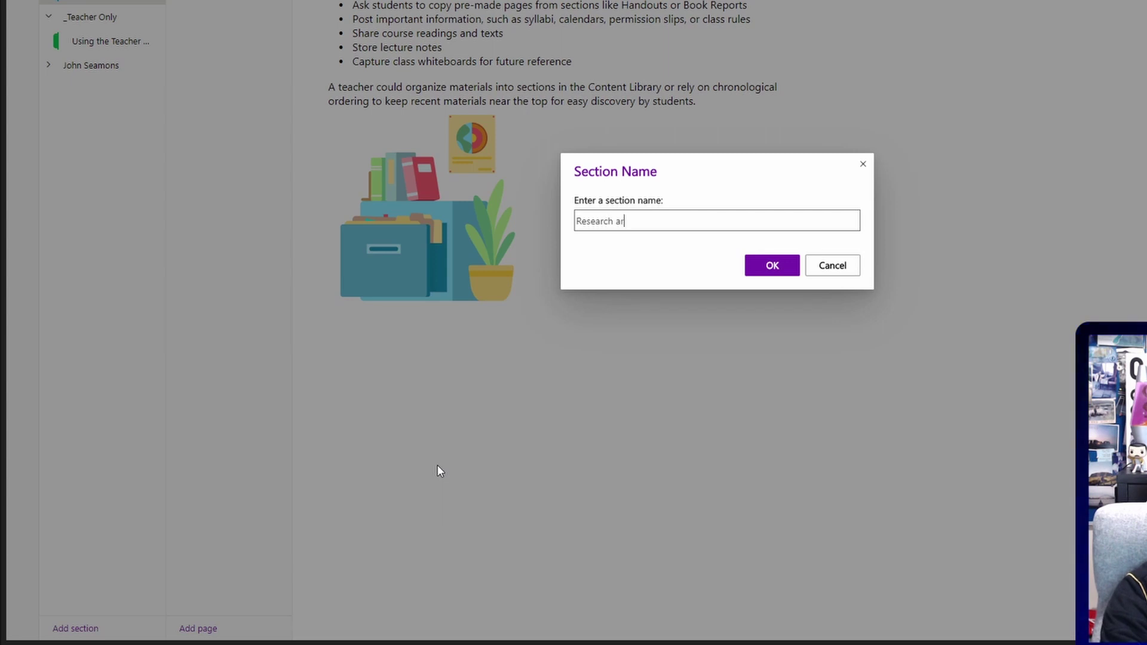
text(ticles)
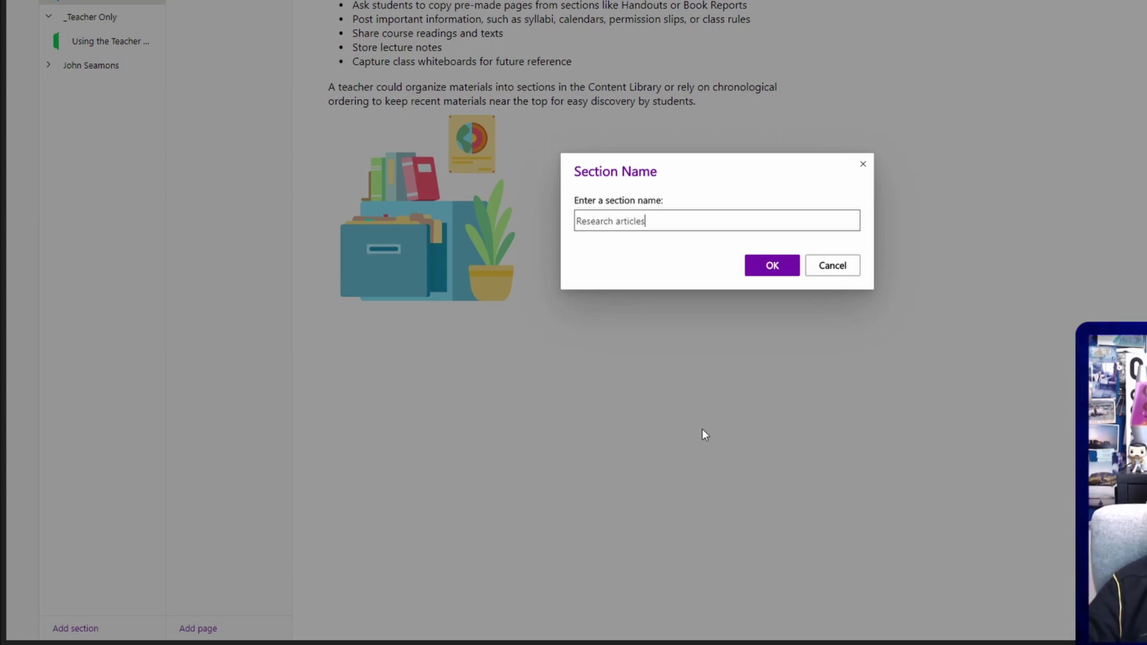
click(769, 264)
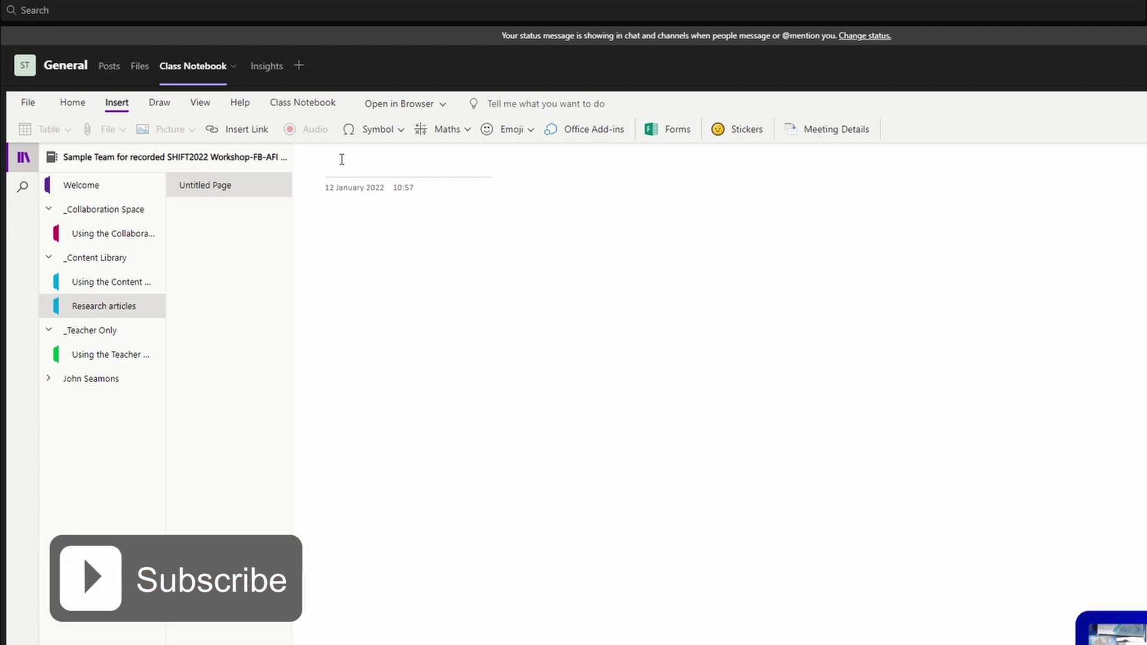
Title the new page "Required reading for January 12, 2022" and insert the research article PDF below it as a file printout.
text(Required reading for January 12)
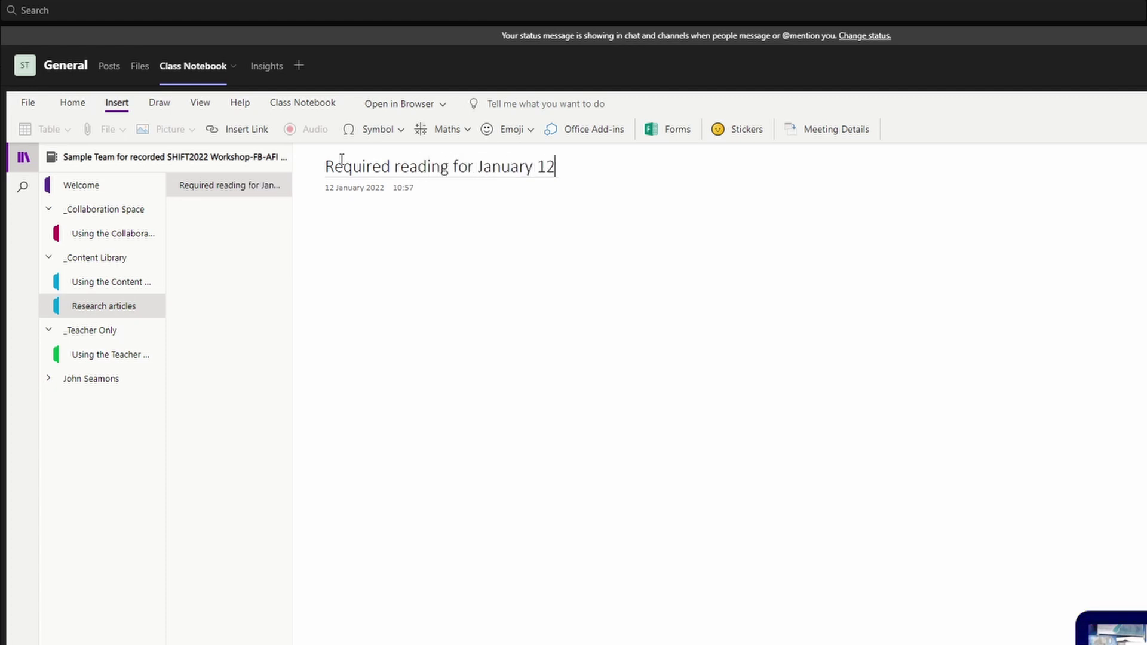
text(, 2022)
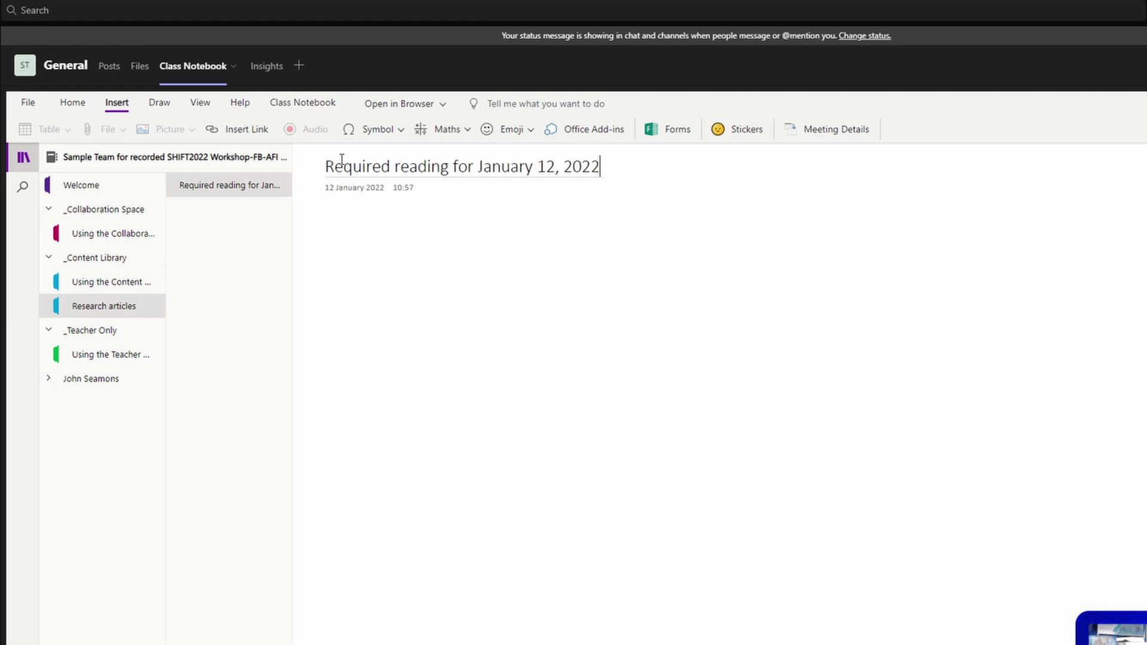
click(395, 258)
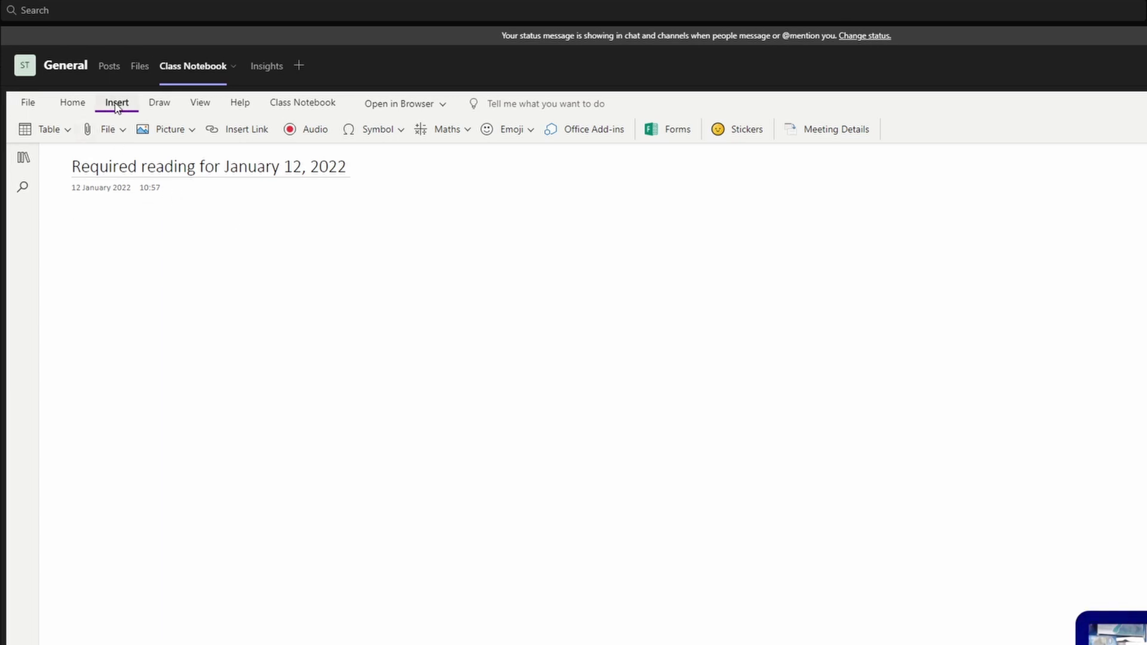
click(123, 131)
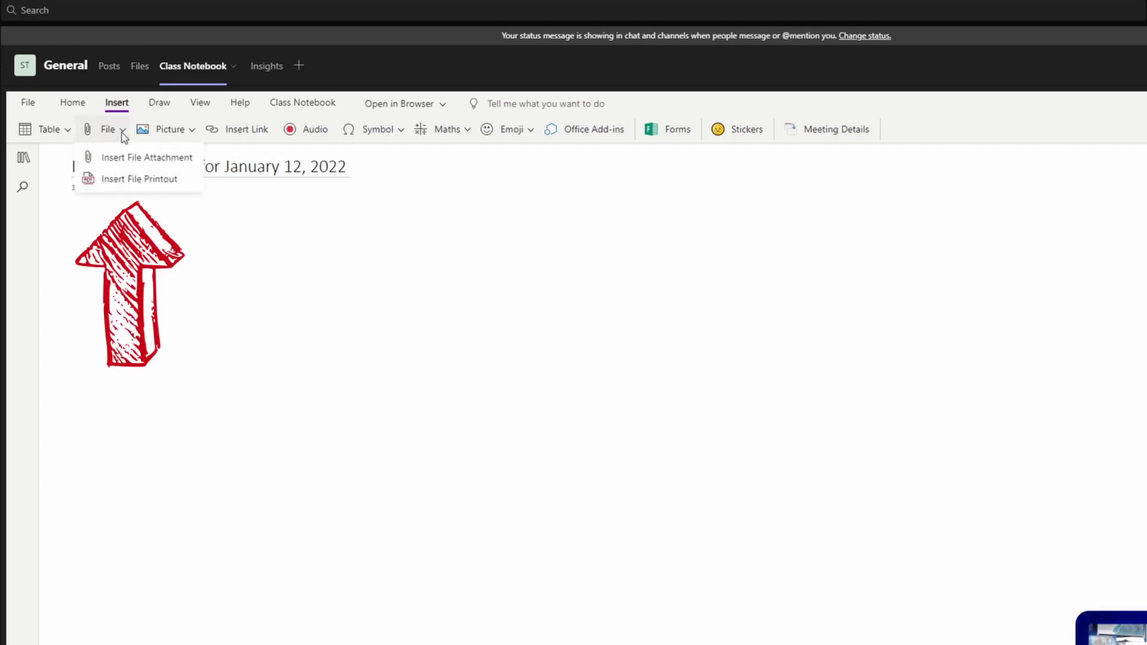
click(139, 179)
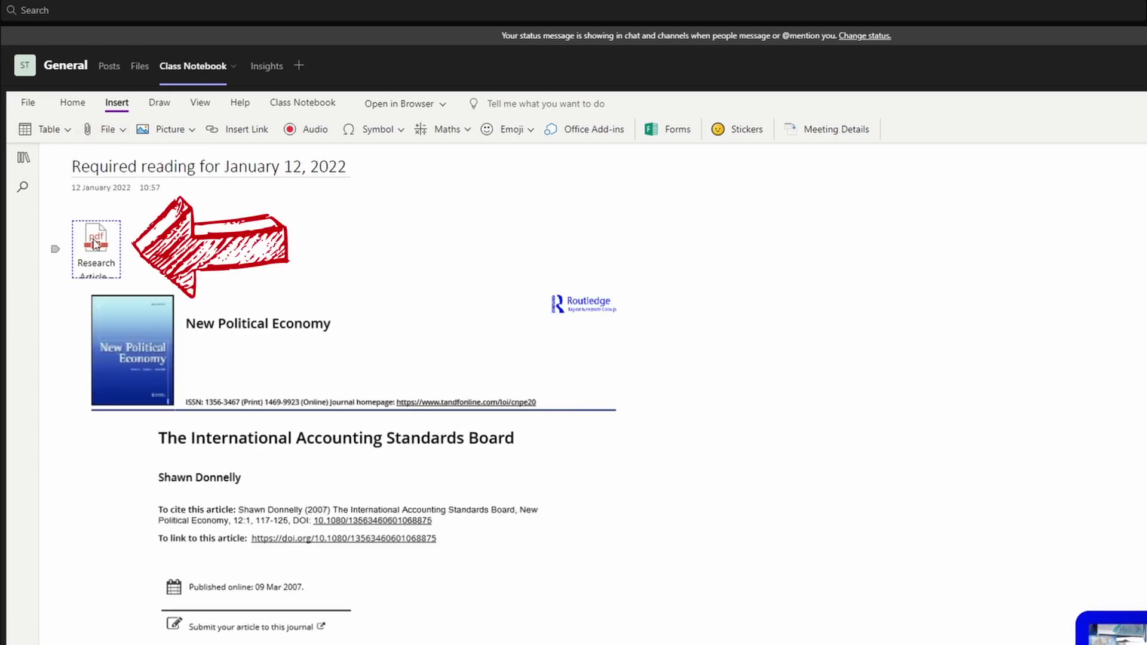
double_click(94, 244)
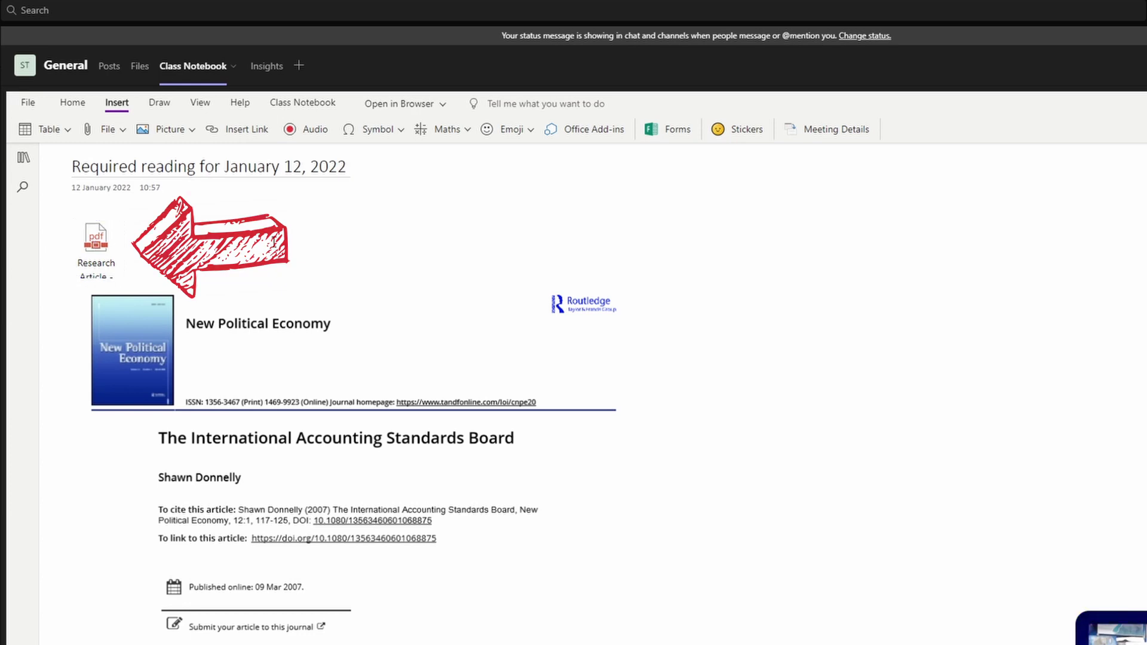
Draw a red curly brace with the pen beside the introductory text on the article printout's first text page.
scroll(432, 464, down, 15)
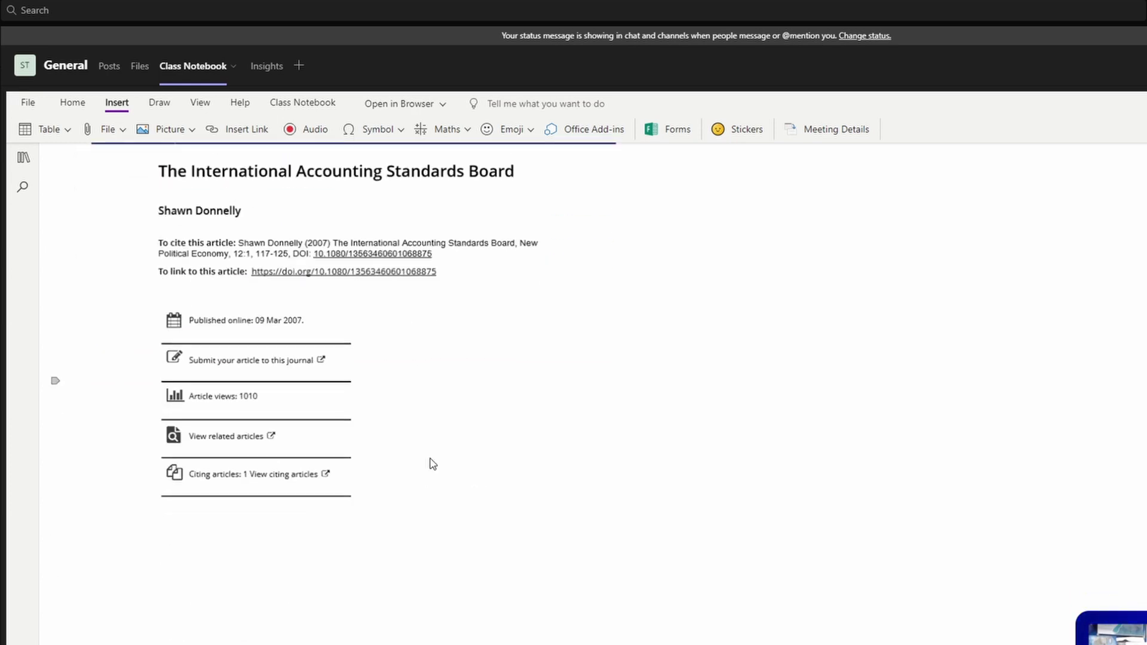
scroll(432, 463, down, 12)
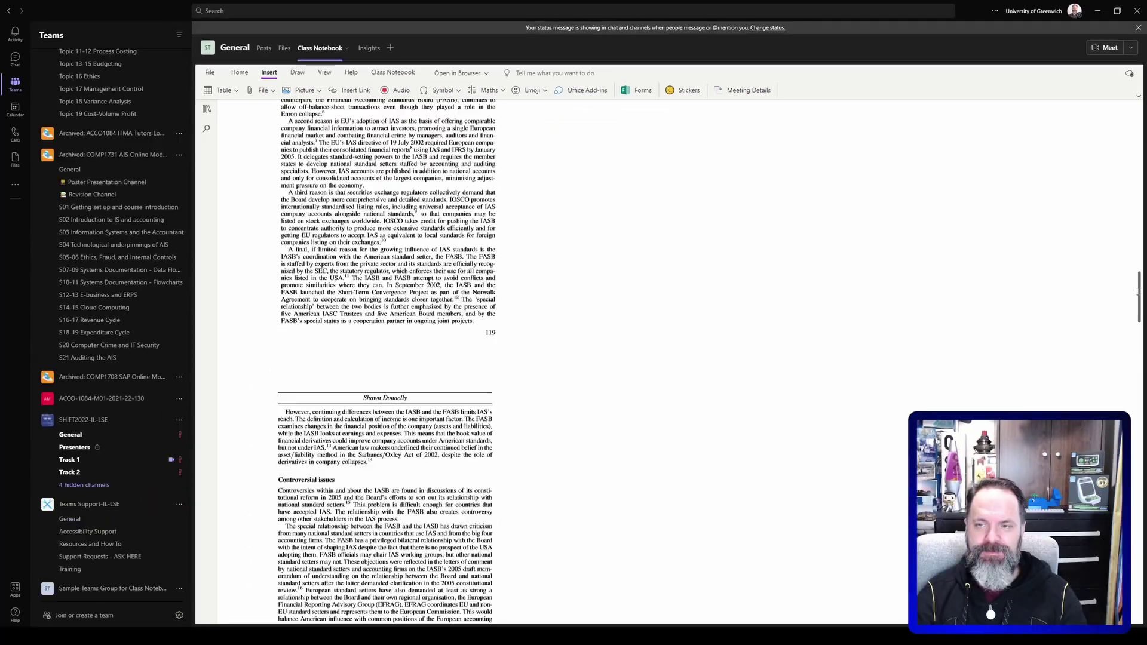
drag(1138, 292, 1139, 117)
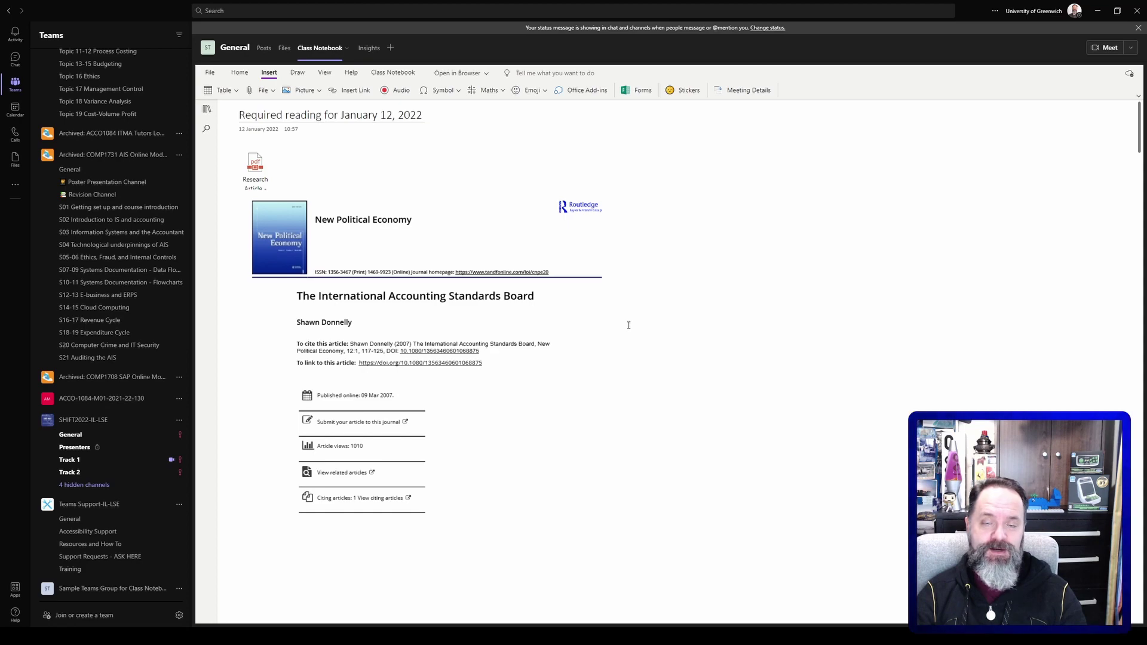
scroll(628, 325, down, 3)
scroll(624, 326, down, 8)
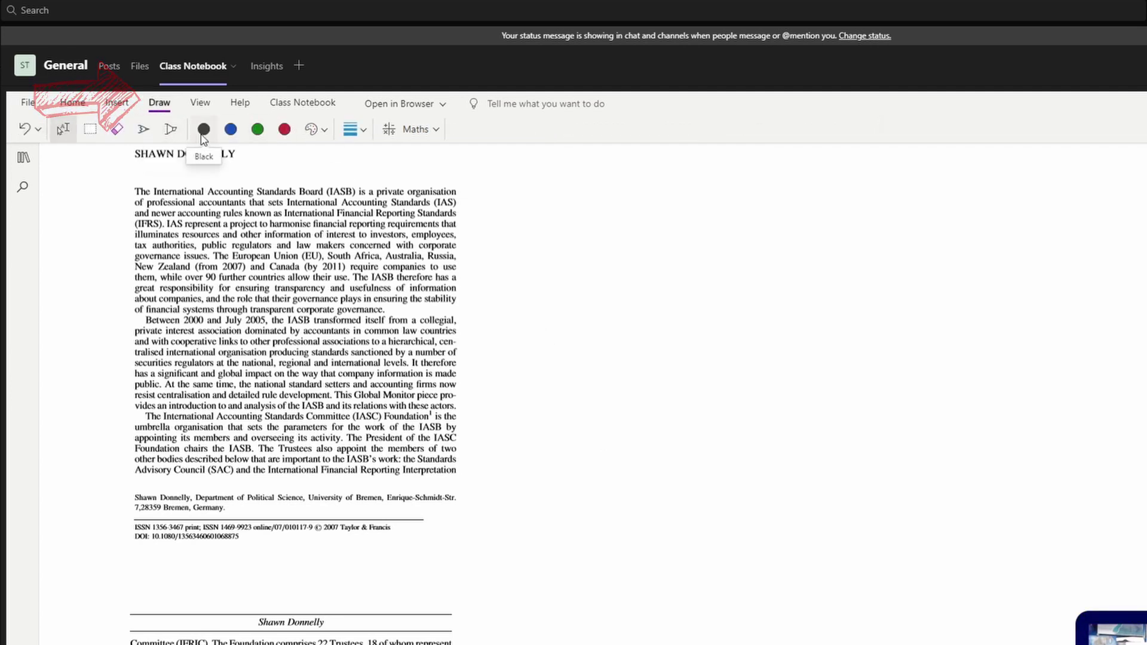
click(285, 132)
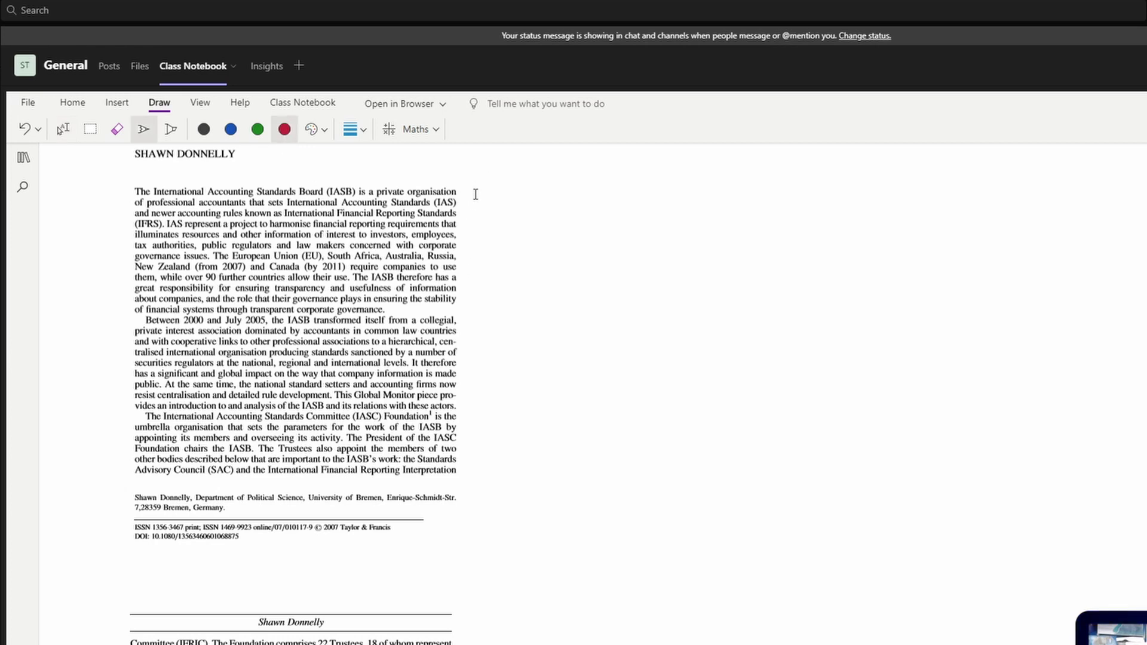
mouse_move(520, 211)
mouse_down()
mouse_move(514, 269)
mouse_move(532, 361)
mouse_move(502, 389)
mouse_move(505, 473)
mouse_up()
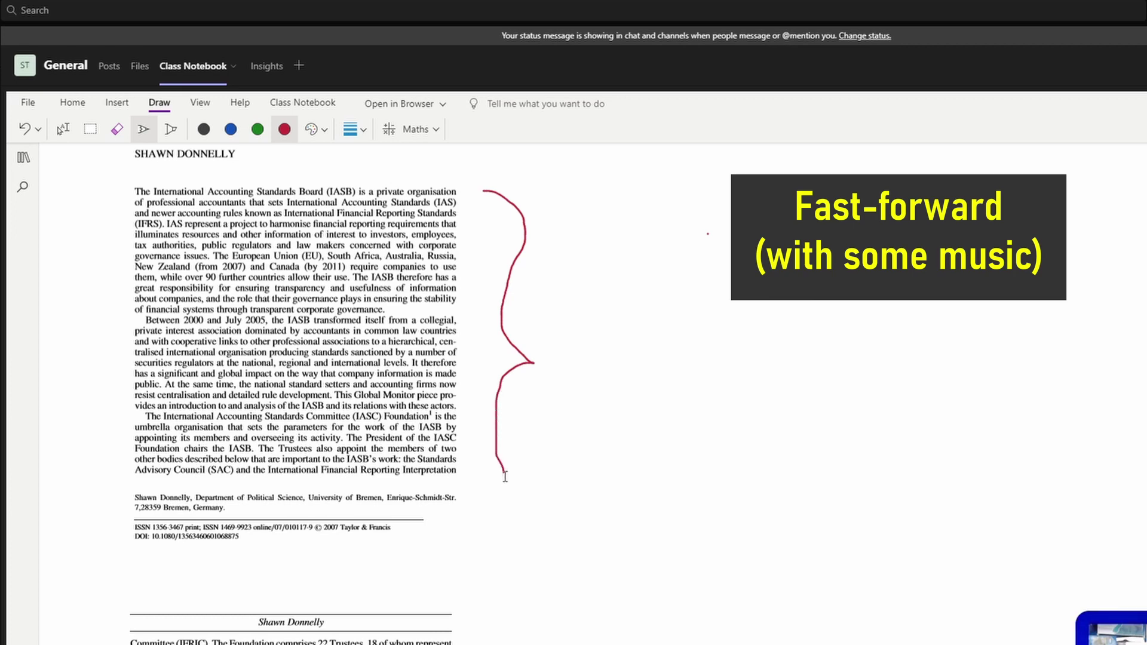
drag(481, 520, 475, 520)
Handwrite "READ THIS!" in red ink beside the tip of the curly brace.
mouse_move(552, 350)
mouse_down()
mouse_move(553, 378)
mouse_move(615, 400)
mouse_up()
mouse_move(588, 358)
mouse_down()
mouse_move(615, 356)
mouse_move(610, 375)
mouse_up()
mouse_move(626, 401)
mouse_down()
mouse_move(633, 347)
mouse_move(649, 399)
mouse_up()
mouse_move(622, 383)
mouse_down()
mouse_move(644, 376)
mouse_move(664, 391)
mouse_up()
mouse_move(652, 357)
mouse_down()
mouse_move(686, 368)
mouse_move(661, 391)
mouse_up()
mouse_move(739, 352)
mouse_down()
mouse_move(739, 392)
mouse_move(769, 355)
mouse_up()
mouse_move(773, 353)
mouse_down()
mouse_move(771, 406)
mouse_move(790, 398)
mouse_up()
mouse_move(772, 377)
mouse_down()
mouse_move(796, 374)
mouse_move(811, 395)
mouse_up()
drag(849, 356, 815, 404)
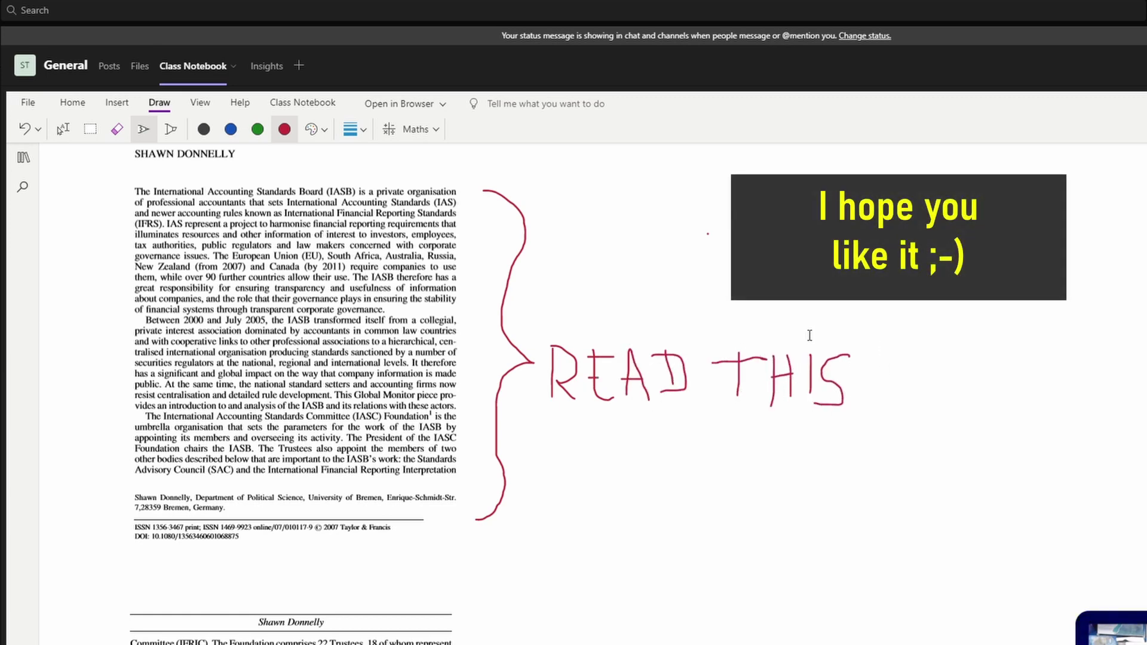
drag(894, 339, 897, 406)
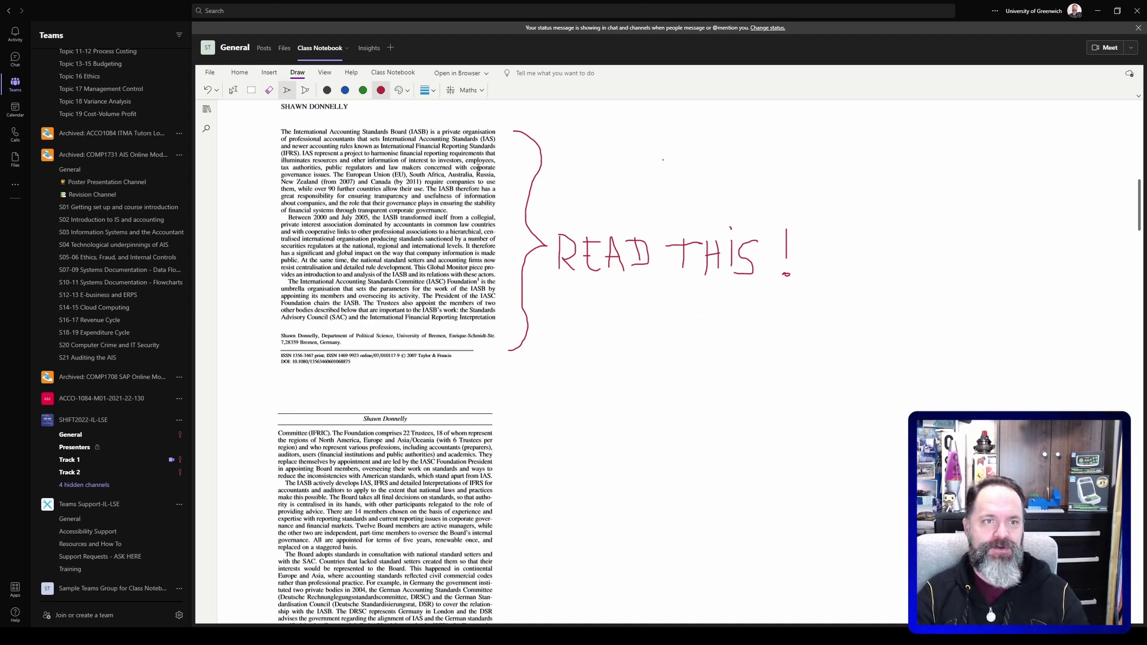
Insert the postman bird sticker from the Feather Friends set beside the handwritten note.
click(268, 73)
click(683, 90)
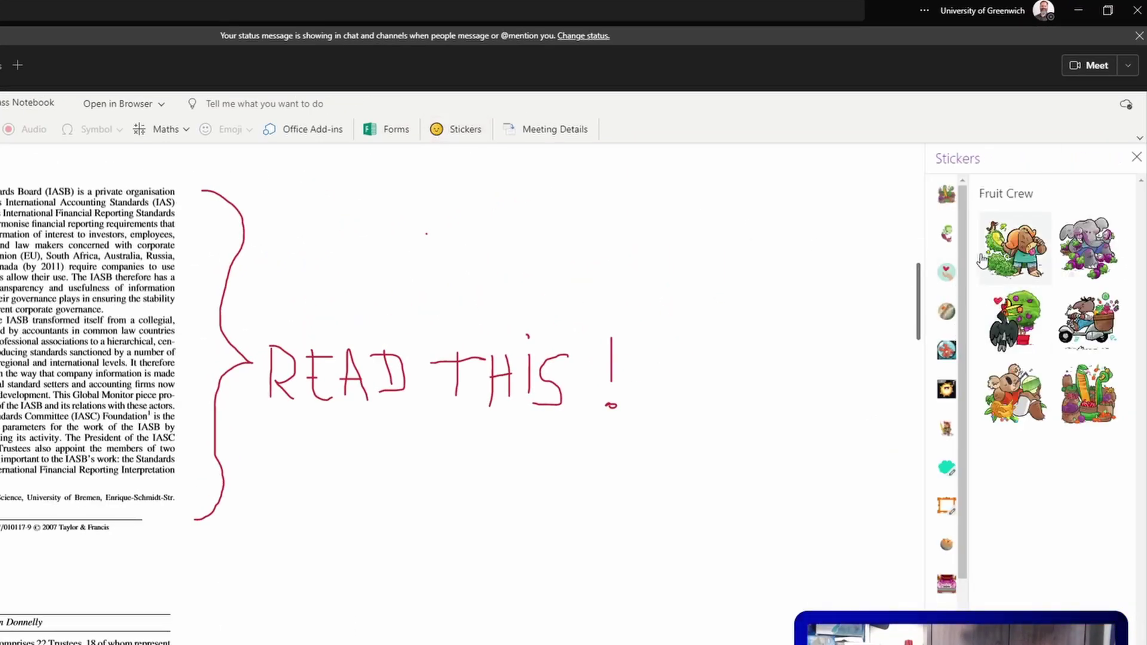
click(947, 234)
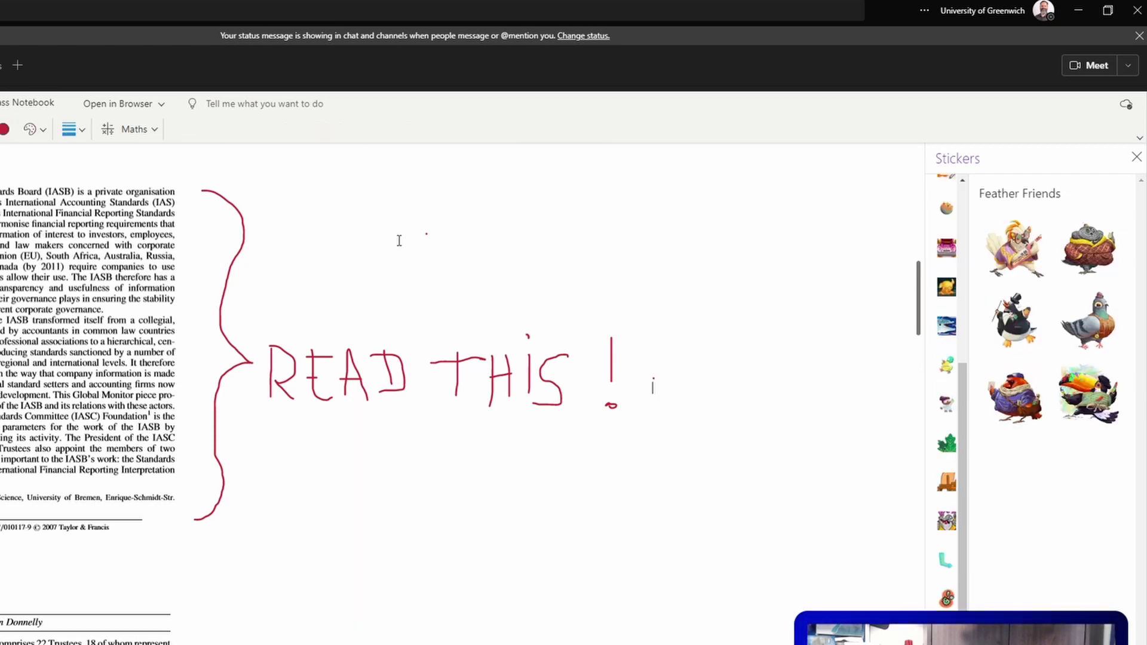
click(1020, 380)
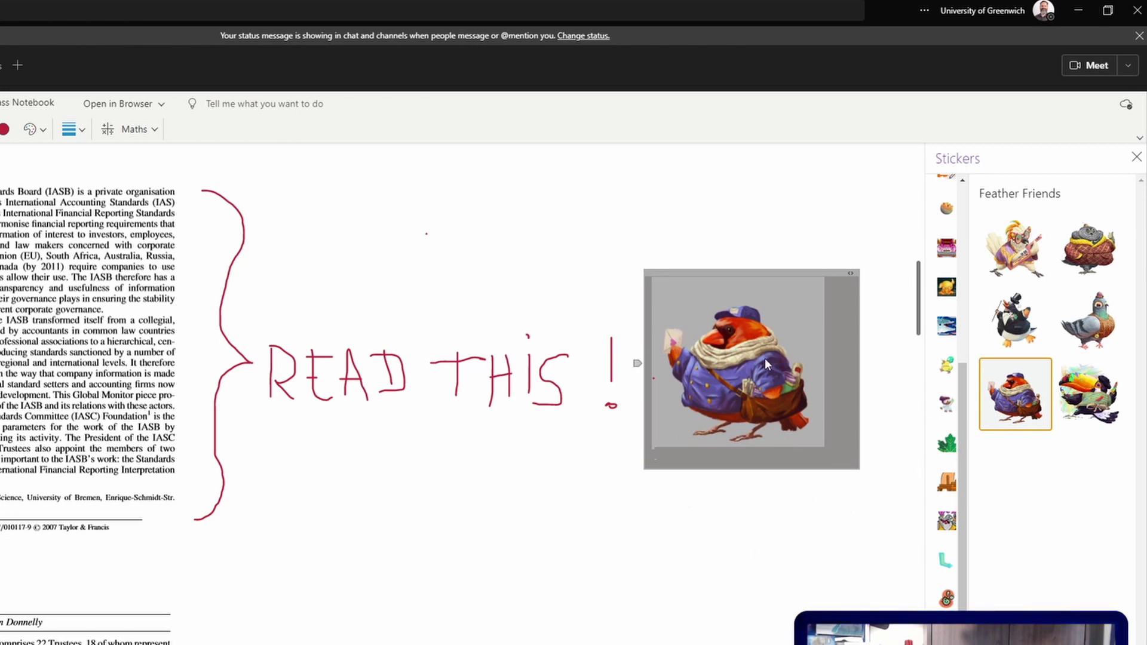
click(1136, 158)
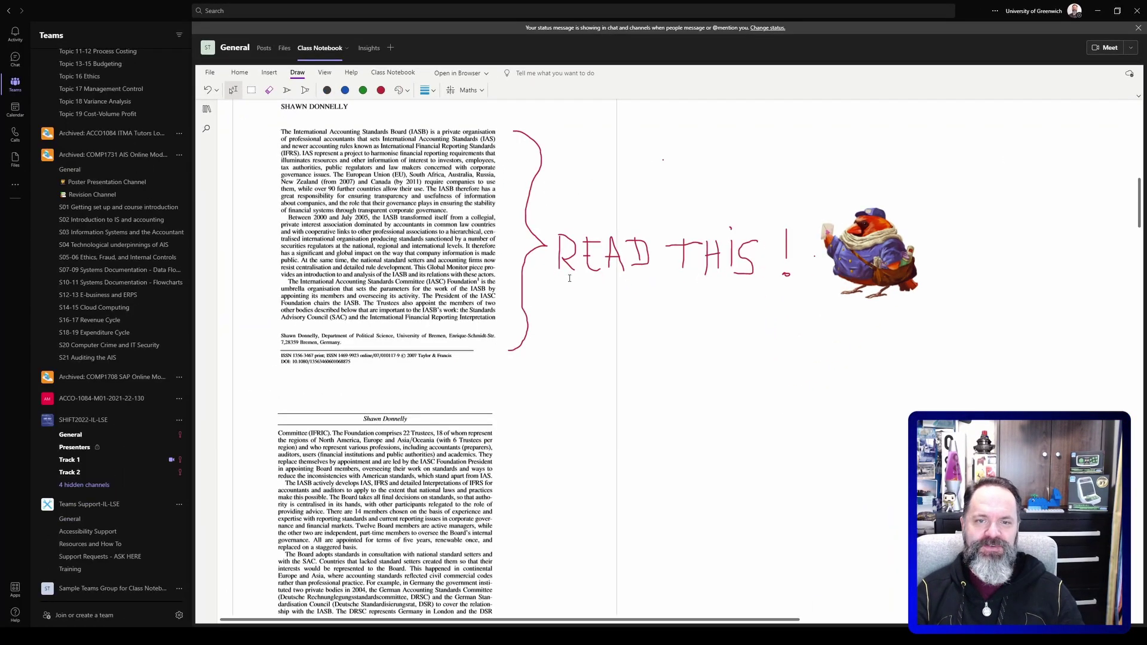
Show the notebook navigation and add a section named "Student projects" to the Collaboration Space.
click(207, 110)
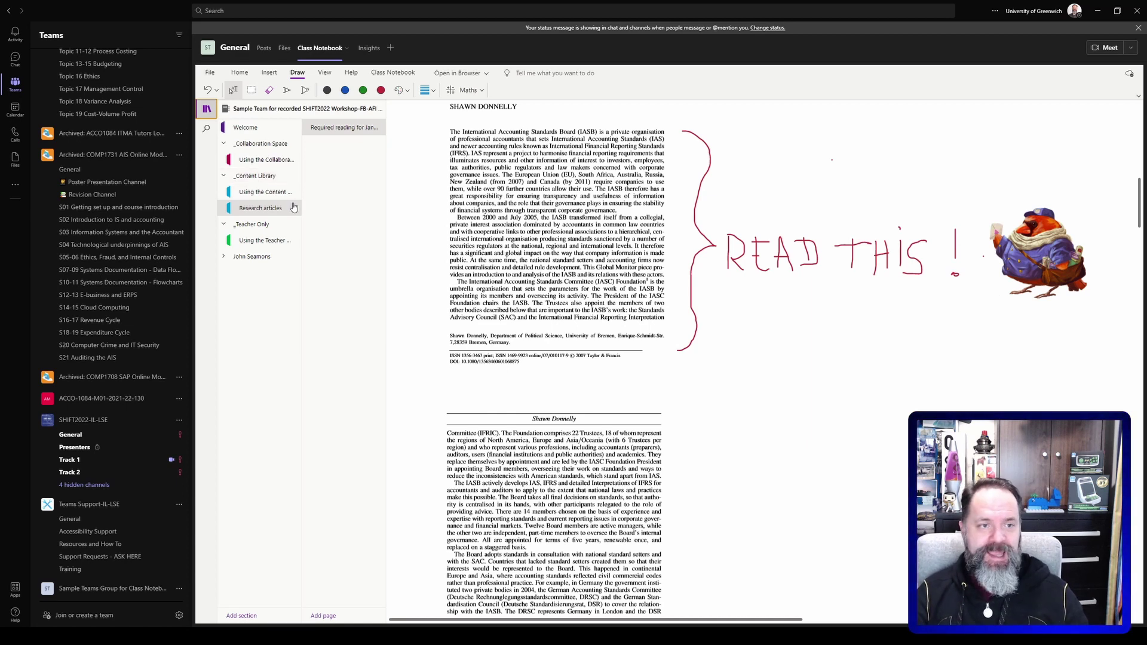
click(251, 163)
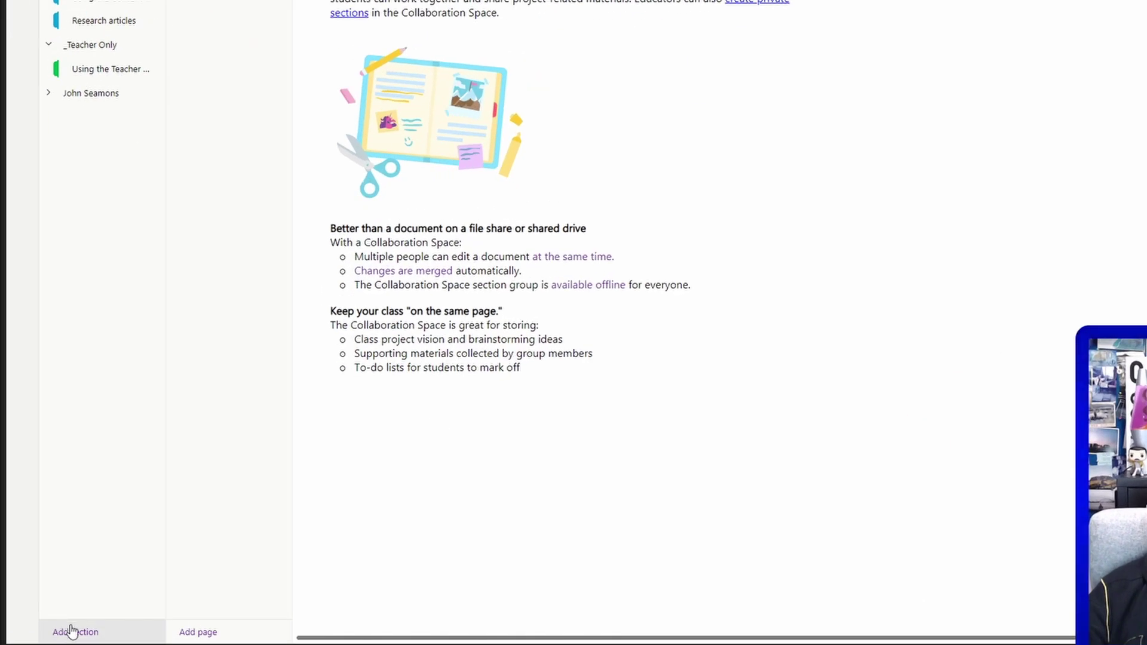
click(242, 615)
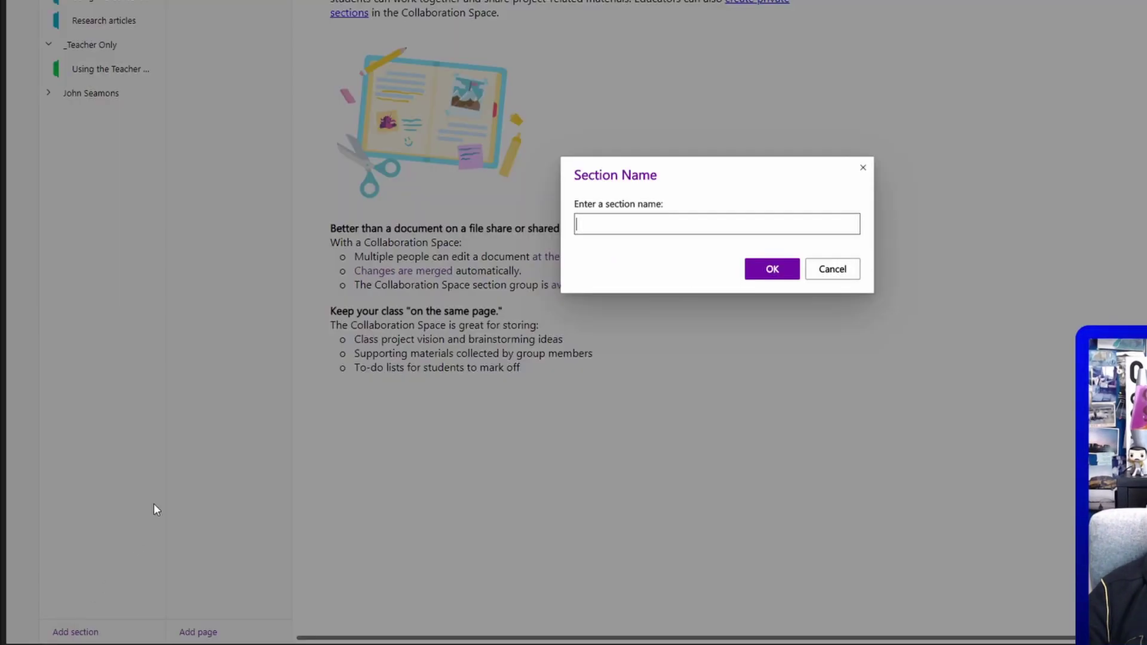
text(Stude)
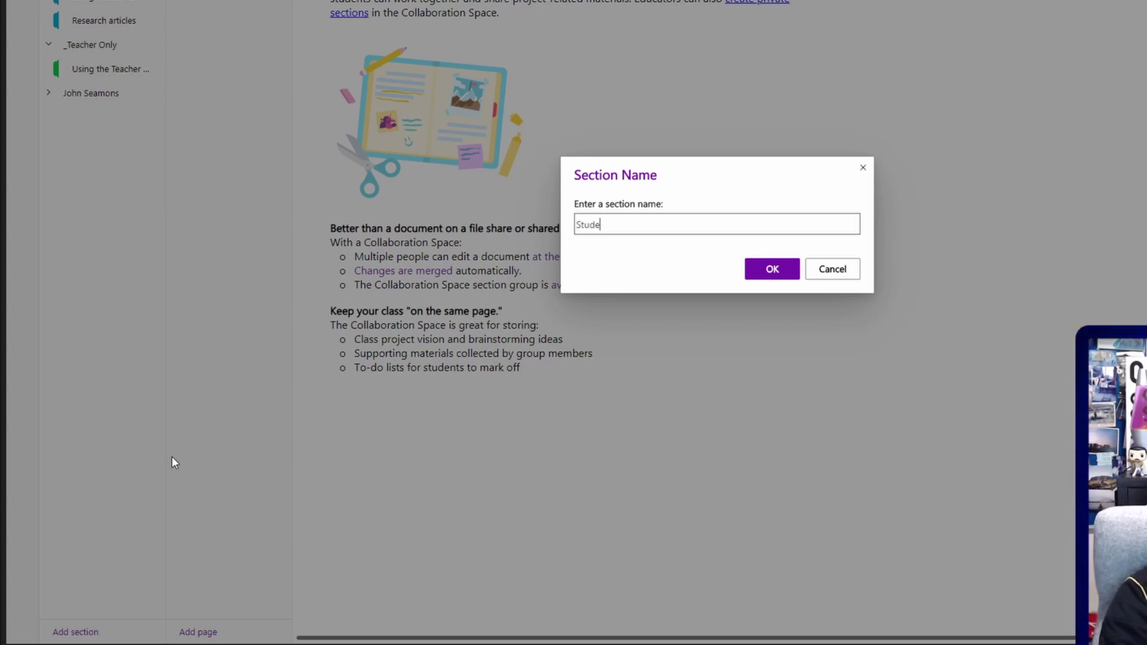
text(nt projects)
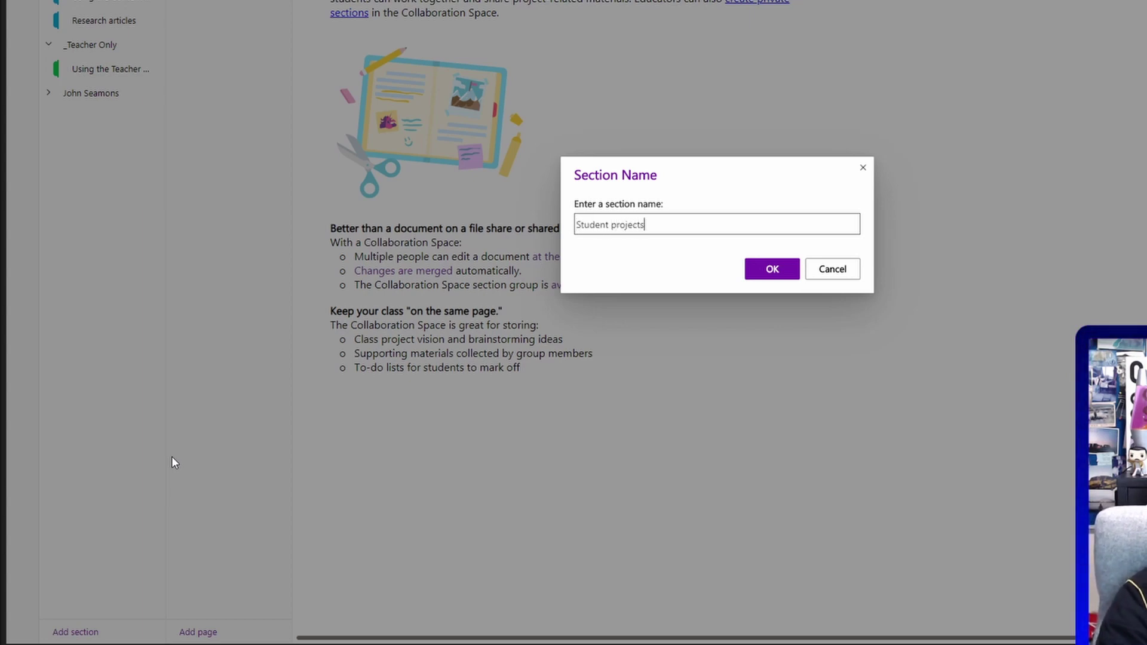
key(Return)
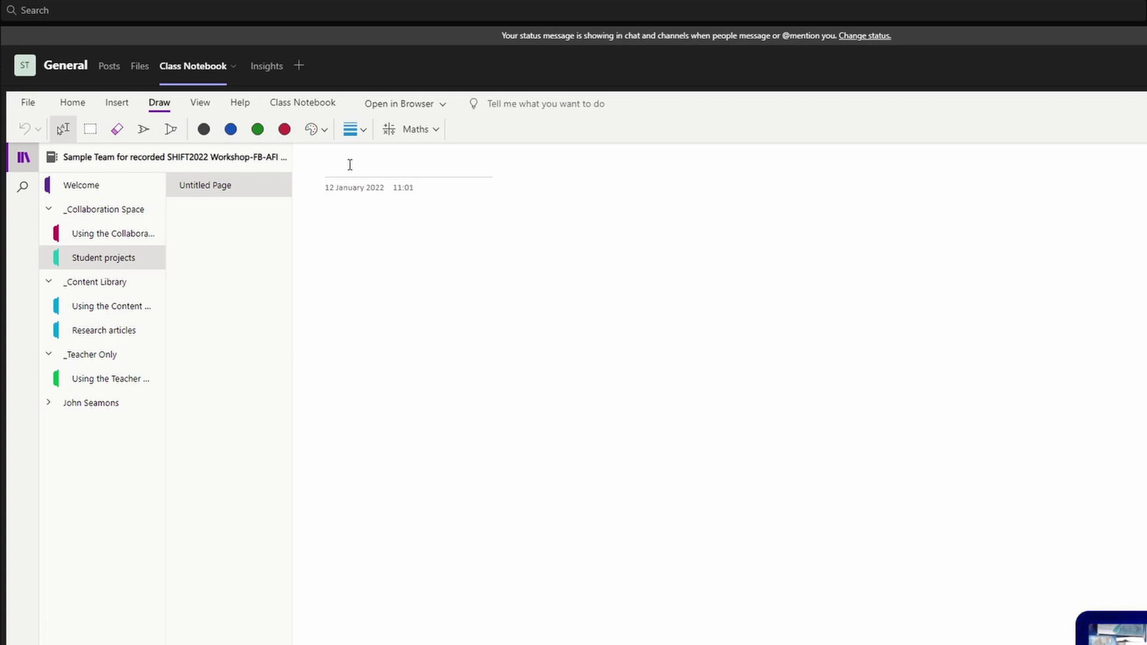
Title the new Student projects page "Mind map for creating projects".
text(Mind map for creating )
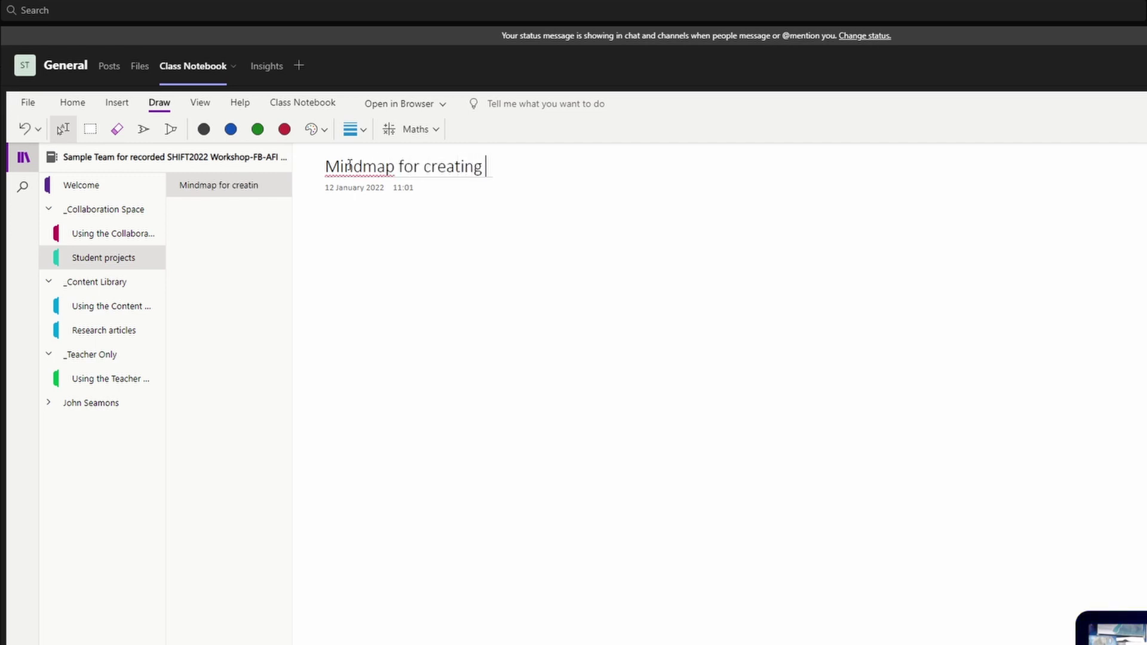
text(projects)
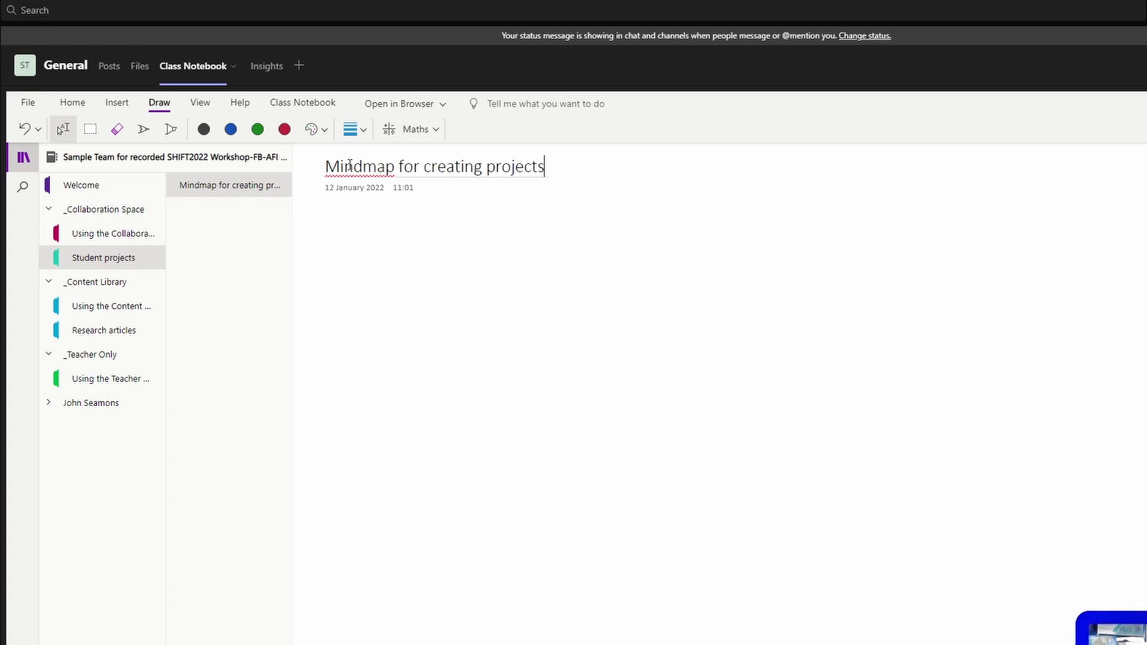
key(Return)
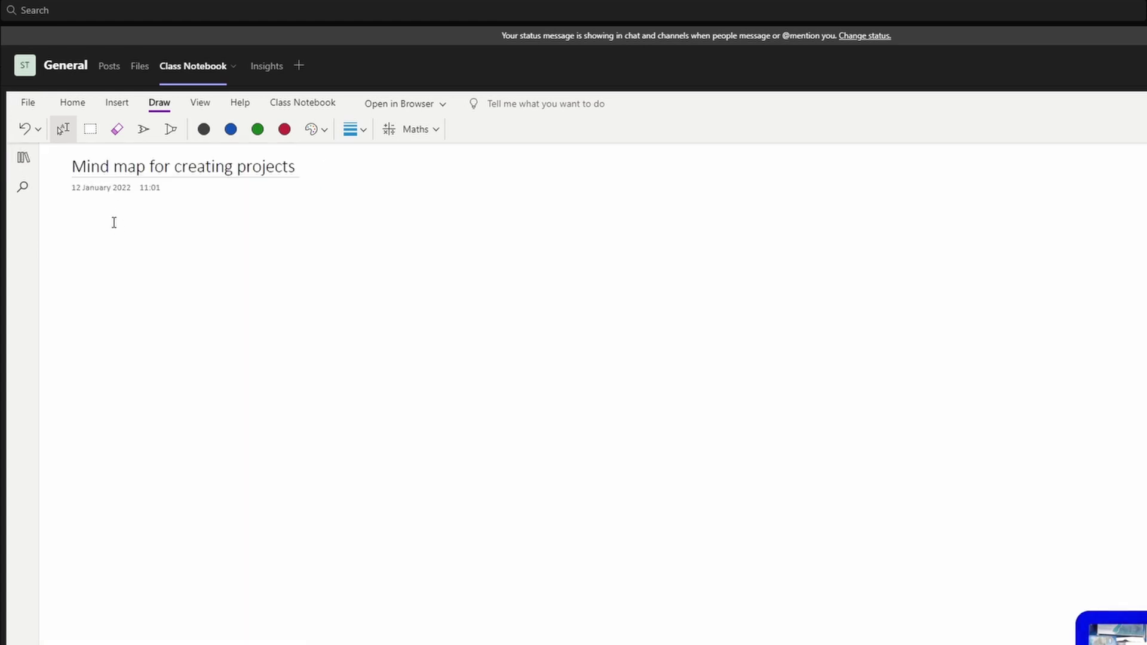
Insert a picture from a file below the mind map page's title.
click(117, 107)
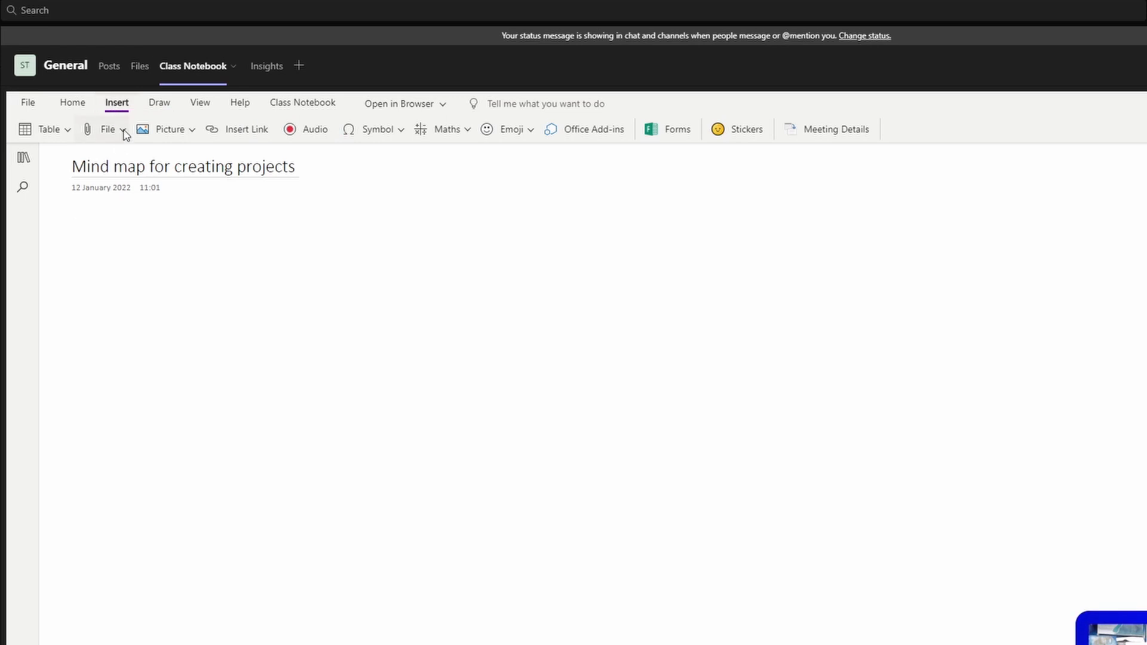
click(194, 133)
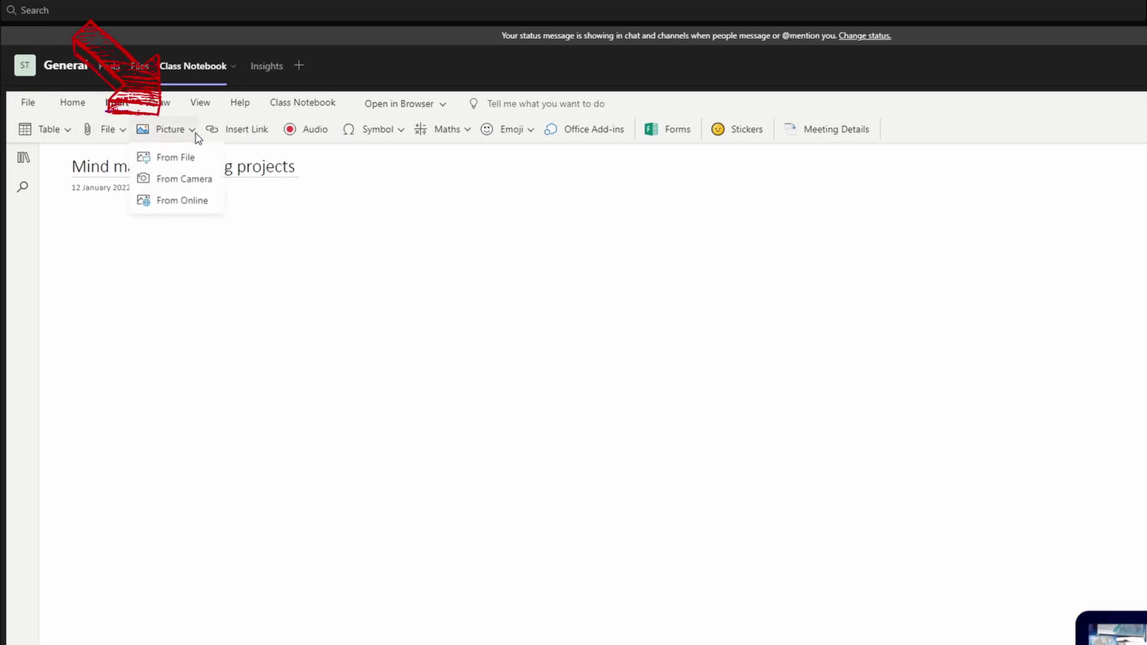
click(179, 161)
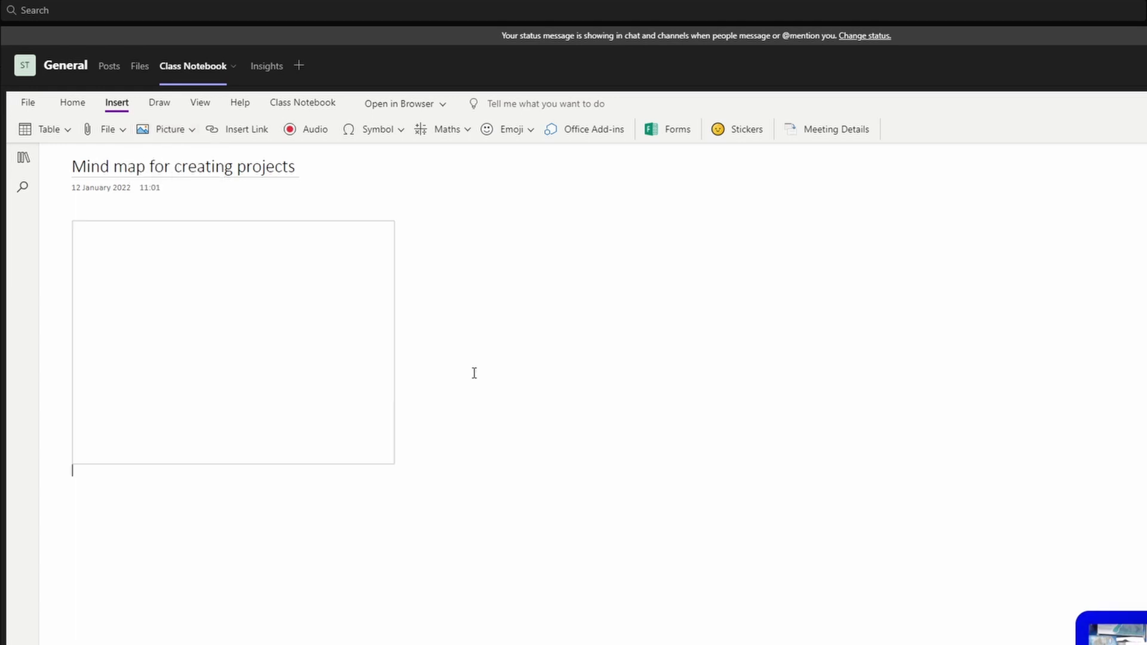
Enlarge the mind map picture and add the note "This mind map will help you organize your student project!" beside it.
click(345, 385)
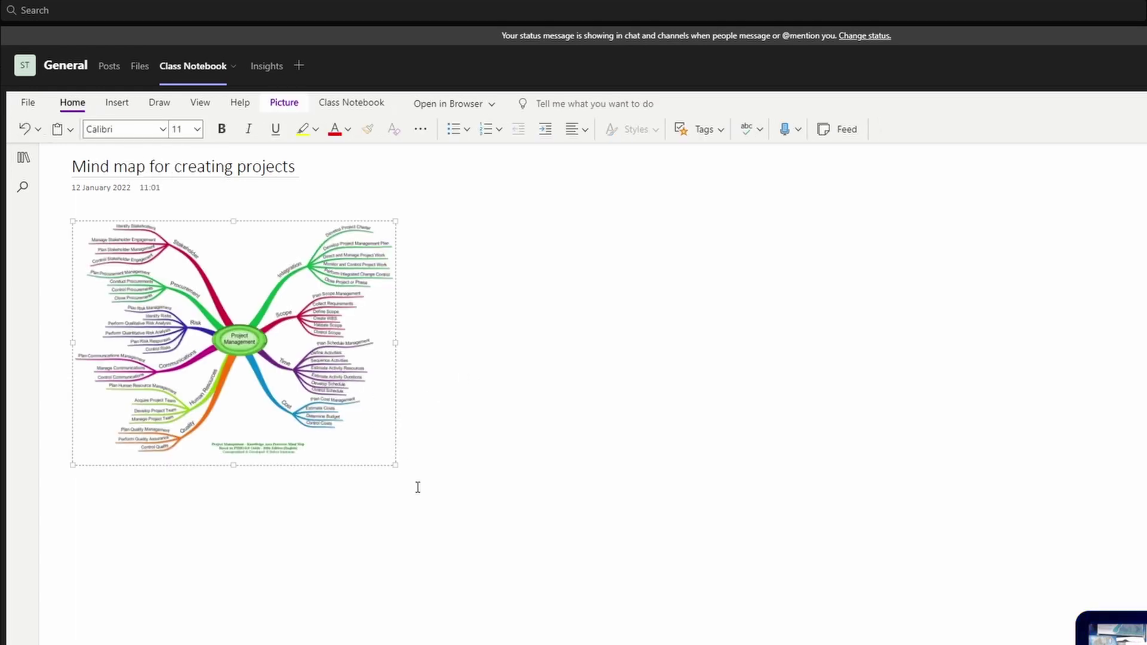
drag(395, 464, 583, 602)
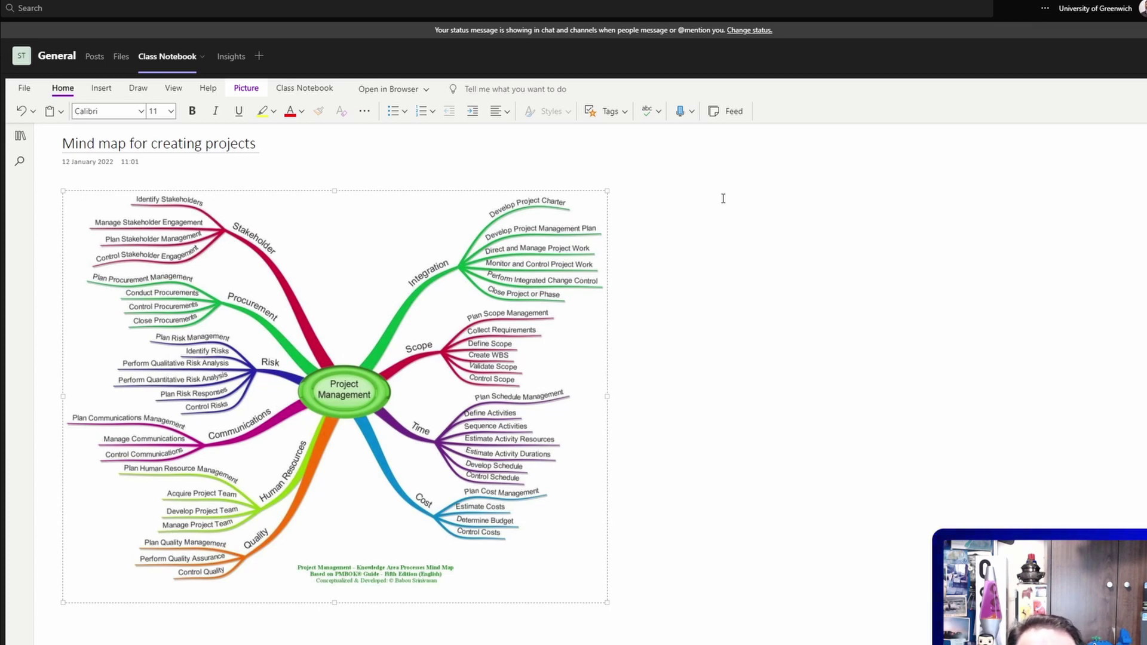
click(683, 215)
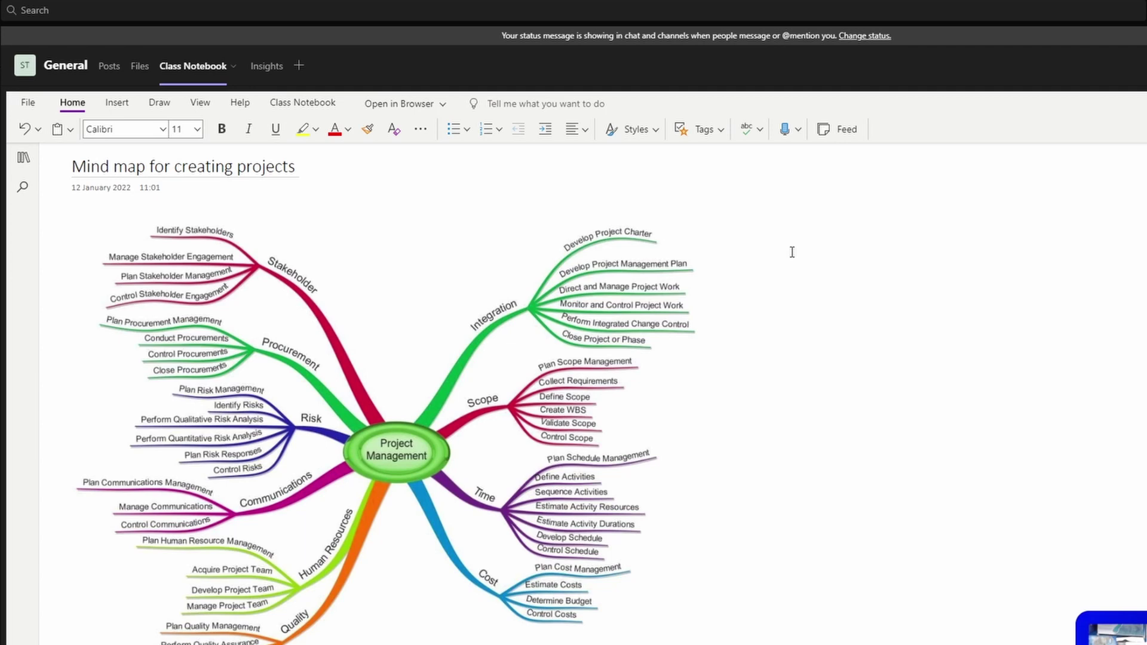
text(Thi)
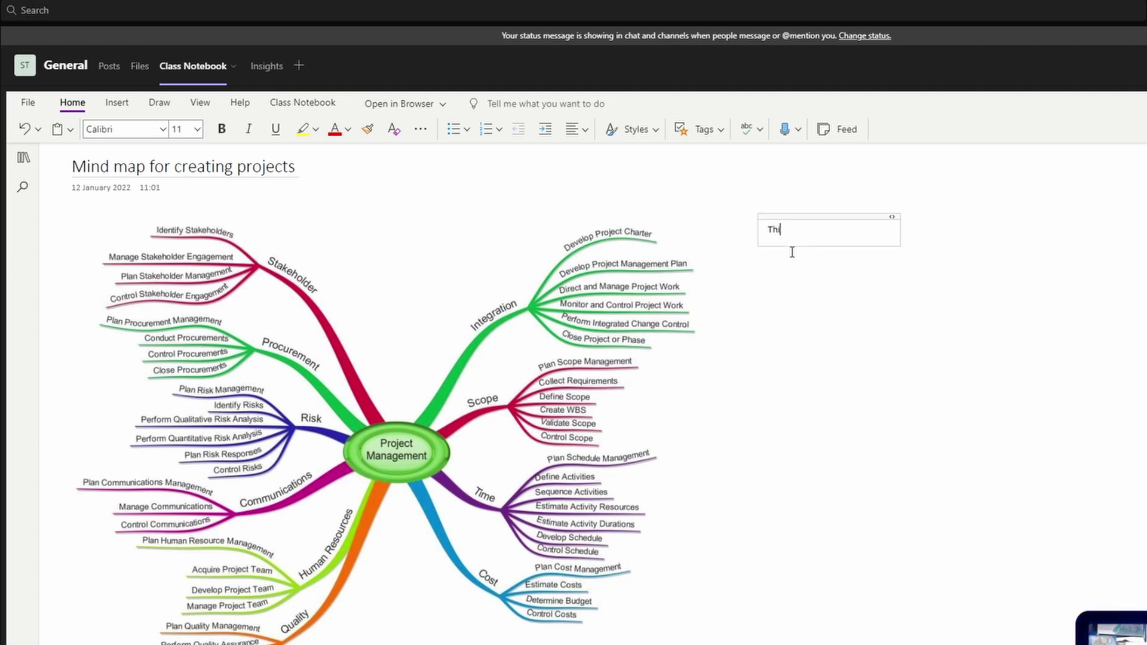
text(s mind map will)
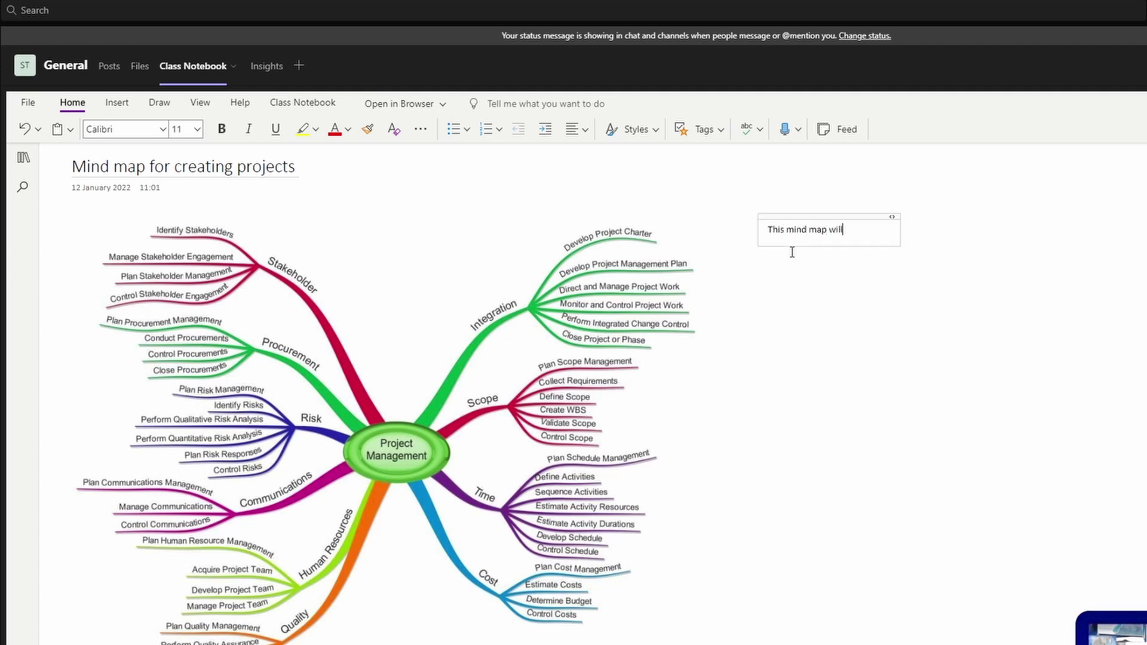
text( help you organize your student project!)
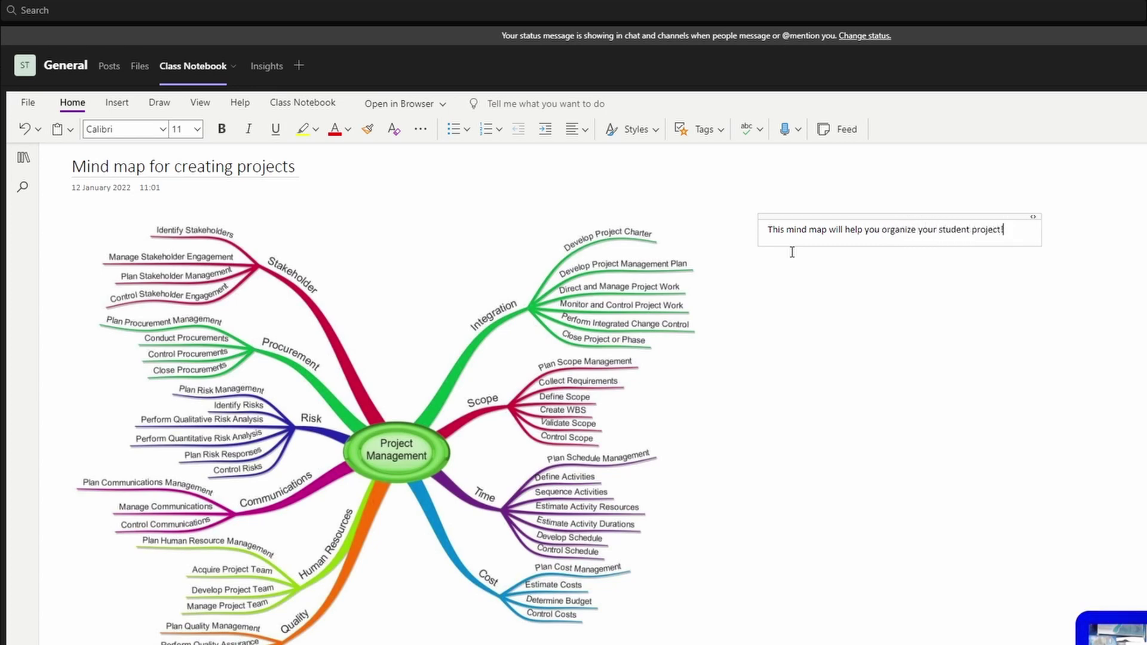
Format the whole note beside the mind map as bold Abadi text, size 26, in red.
click(862, 215)
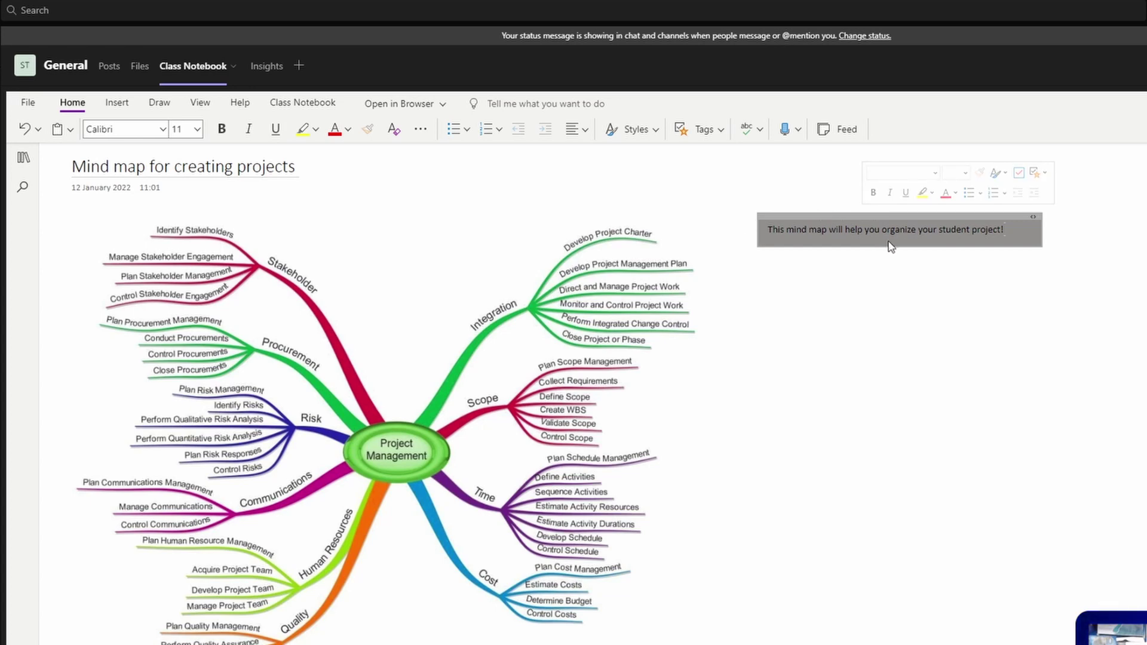
click(876, 192)
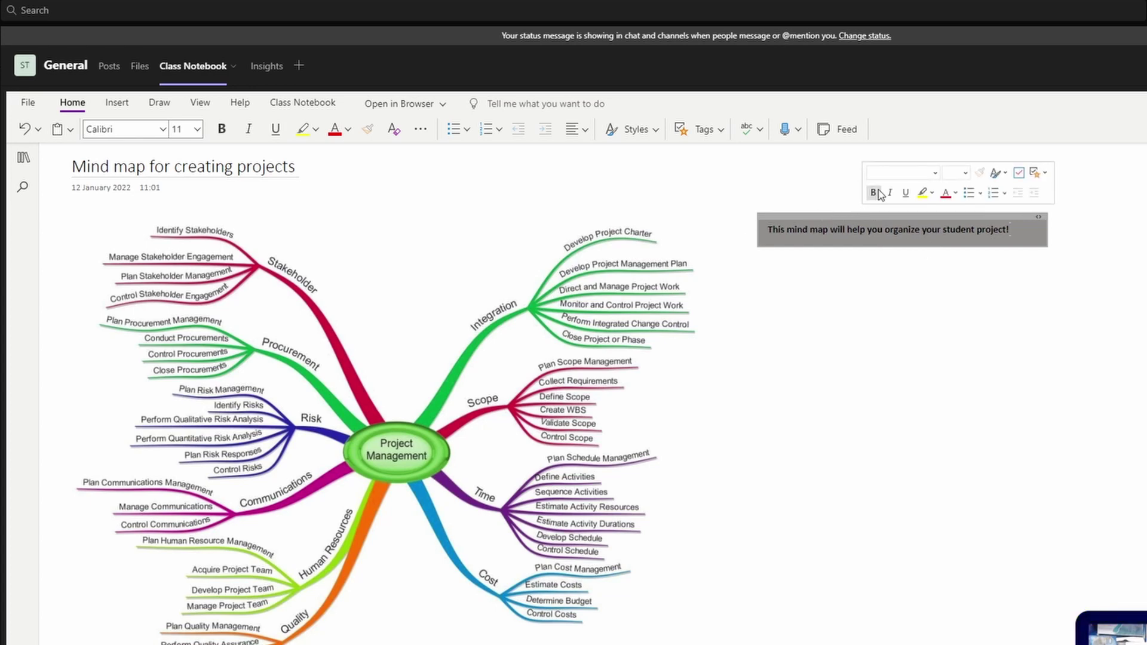
click(936, 174)
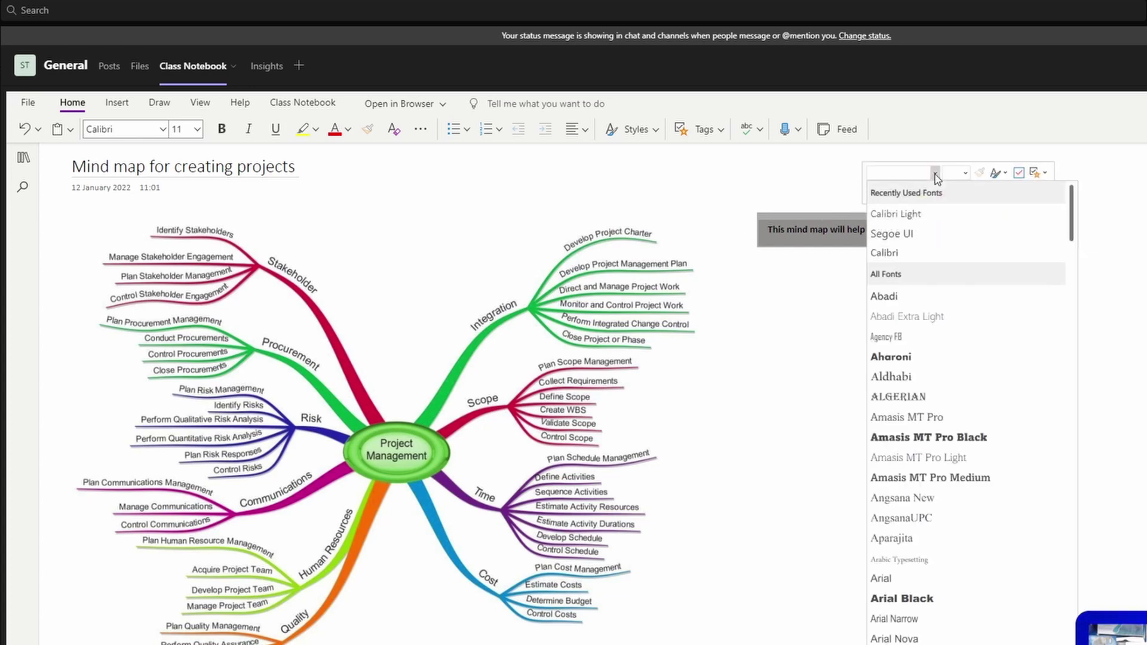
click(898, 298)
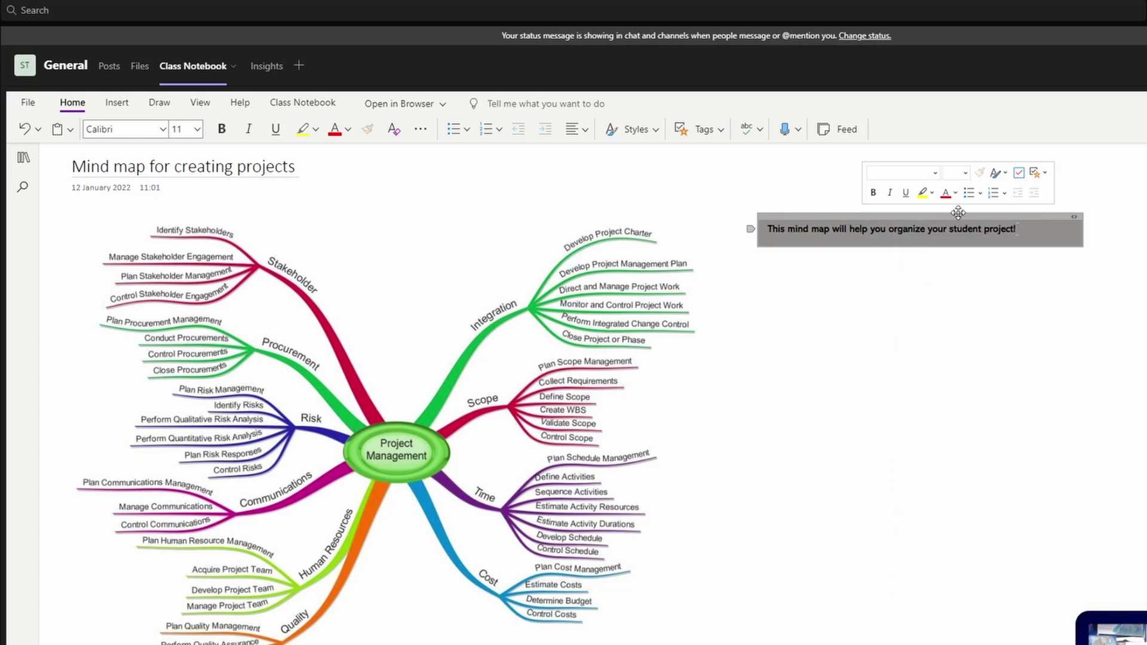
click(966, 173)
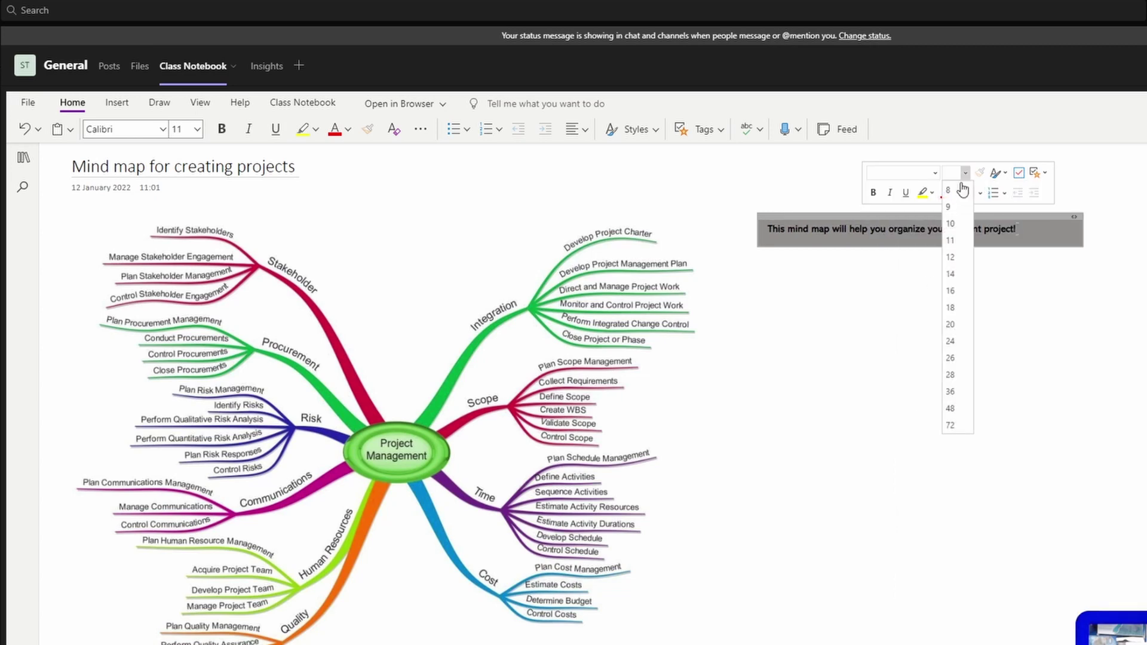
click(950, 357)
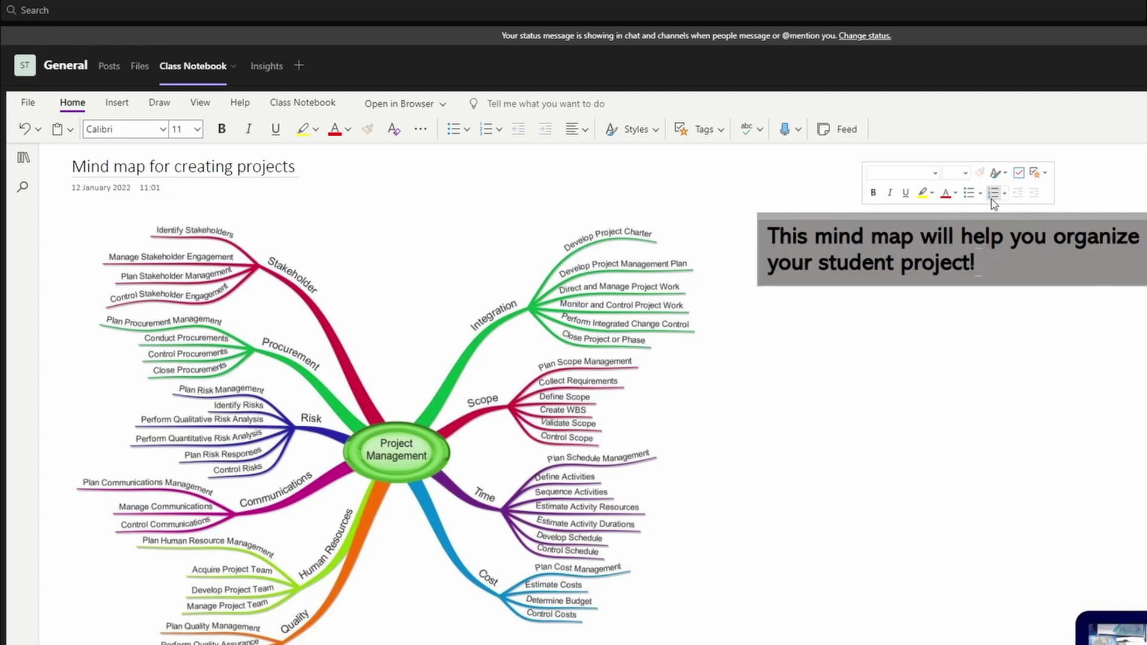
click(947, 197)
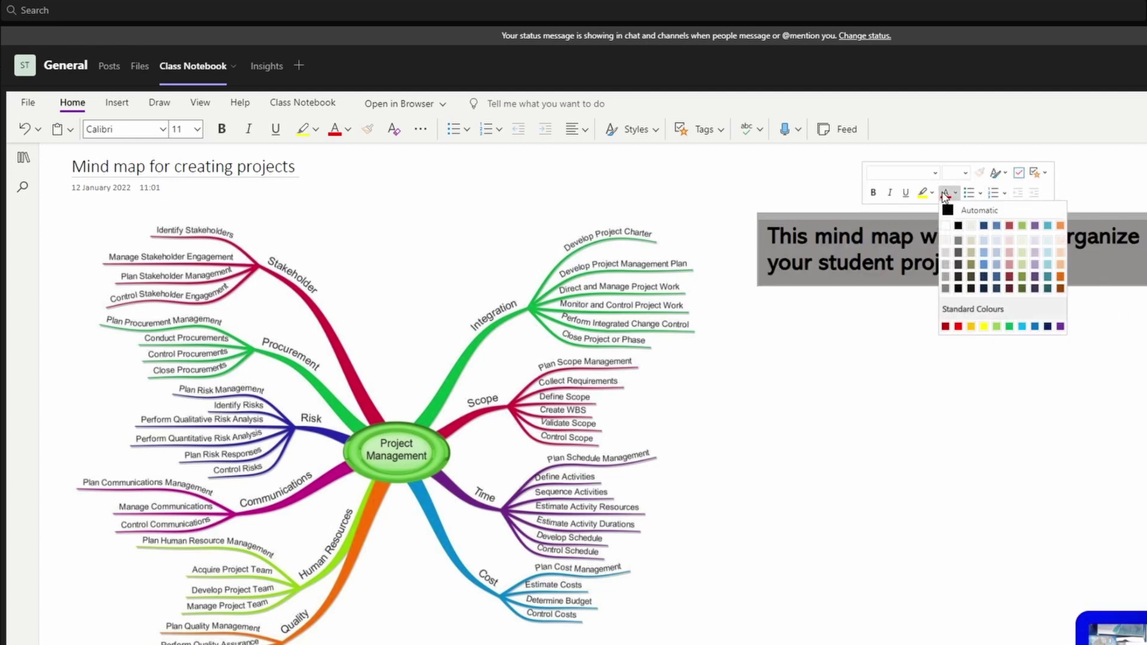
click(959, 326)
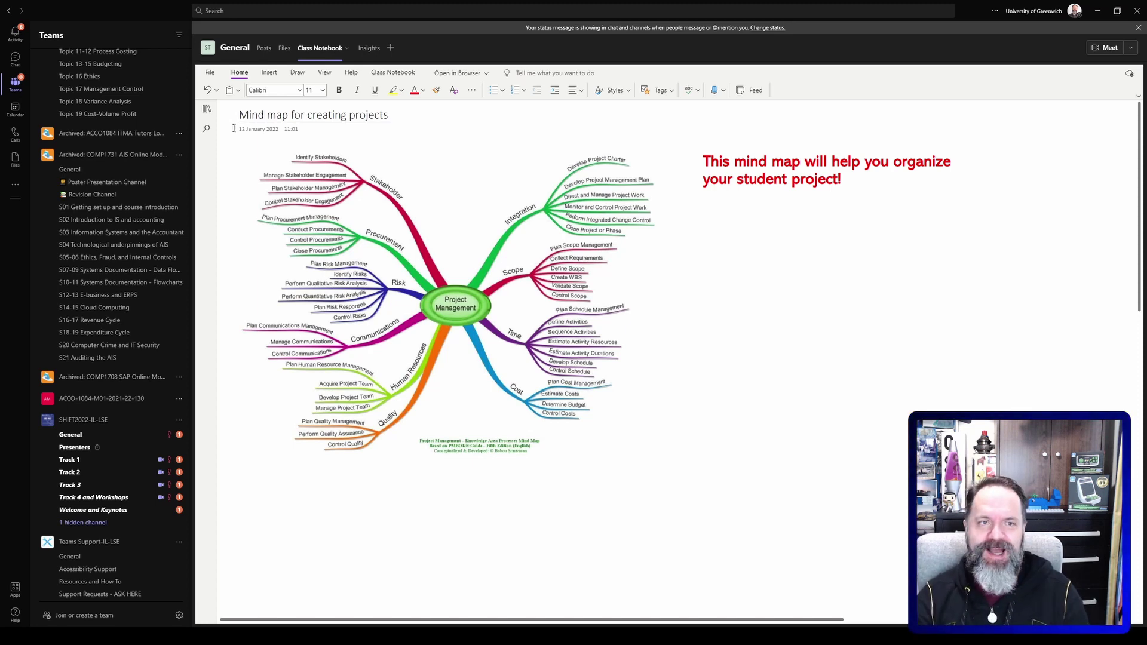
Add a page titled "Template for project management" to the Student projects section.
click(206, 109)
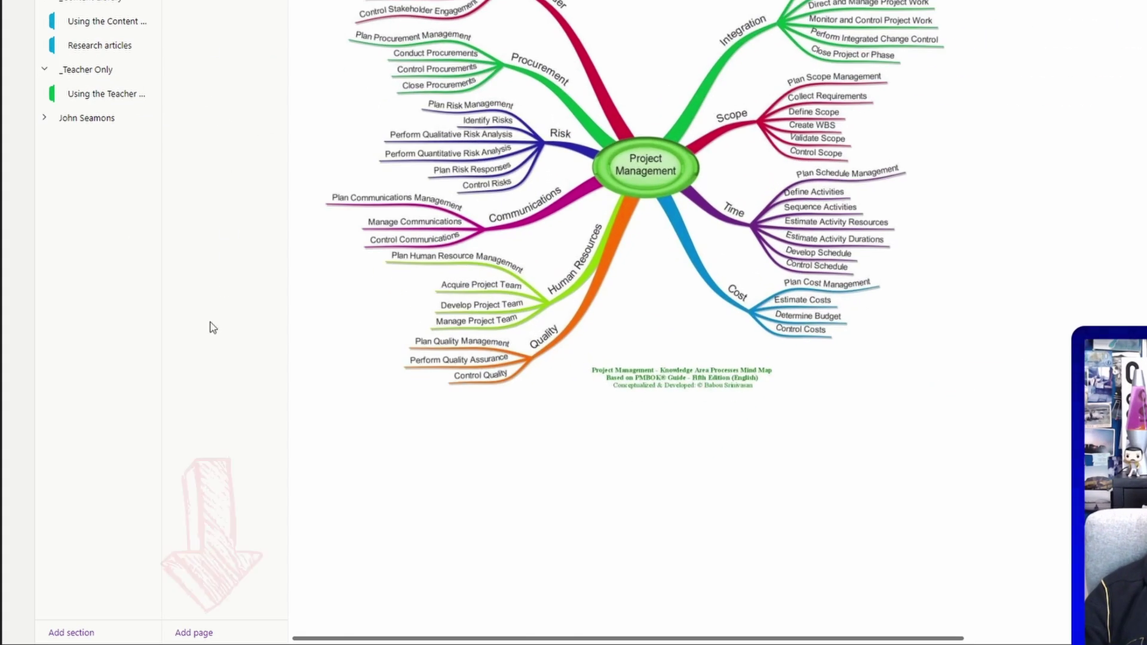
click(205, 635)
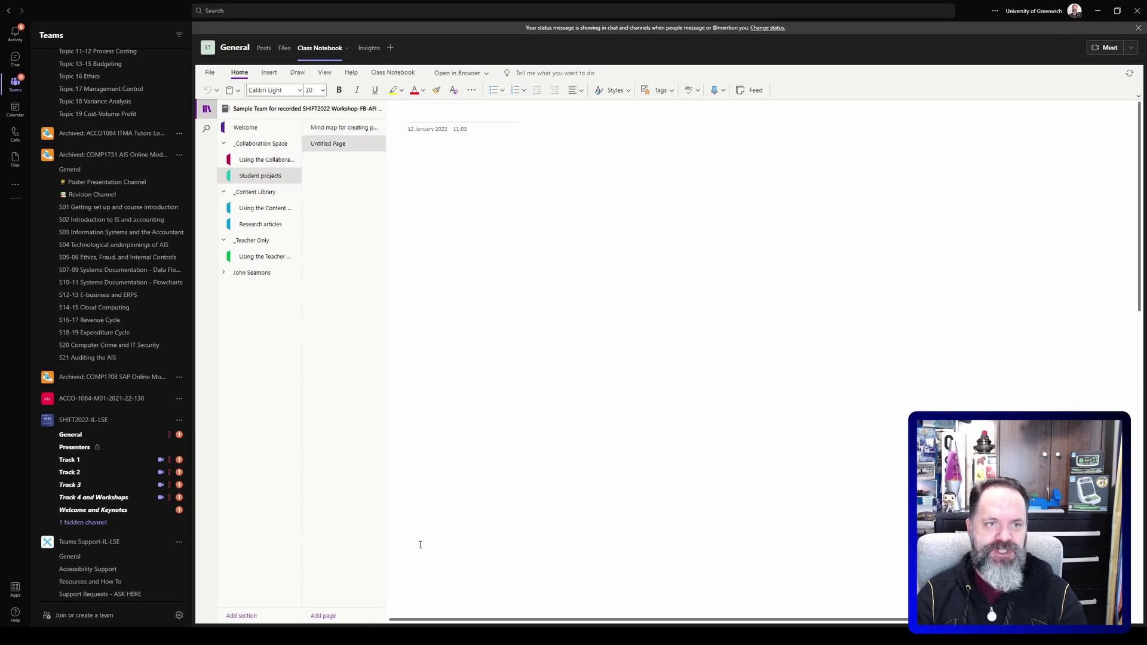
text(Template for project managm)
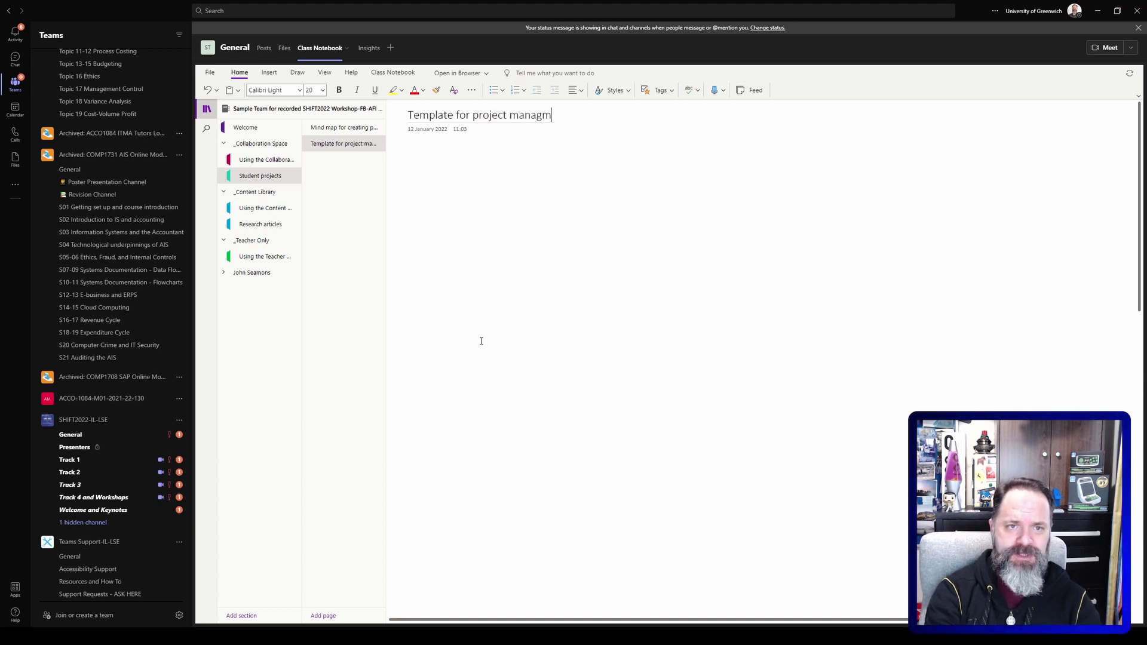
key(BackSpace)
text(ement)
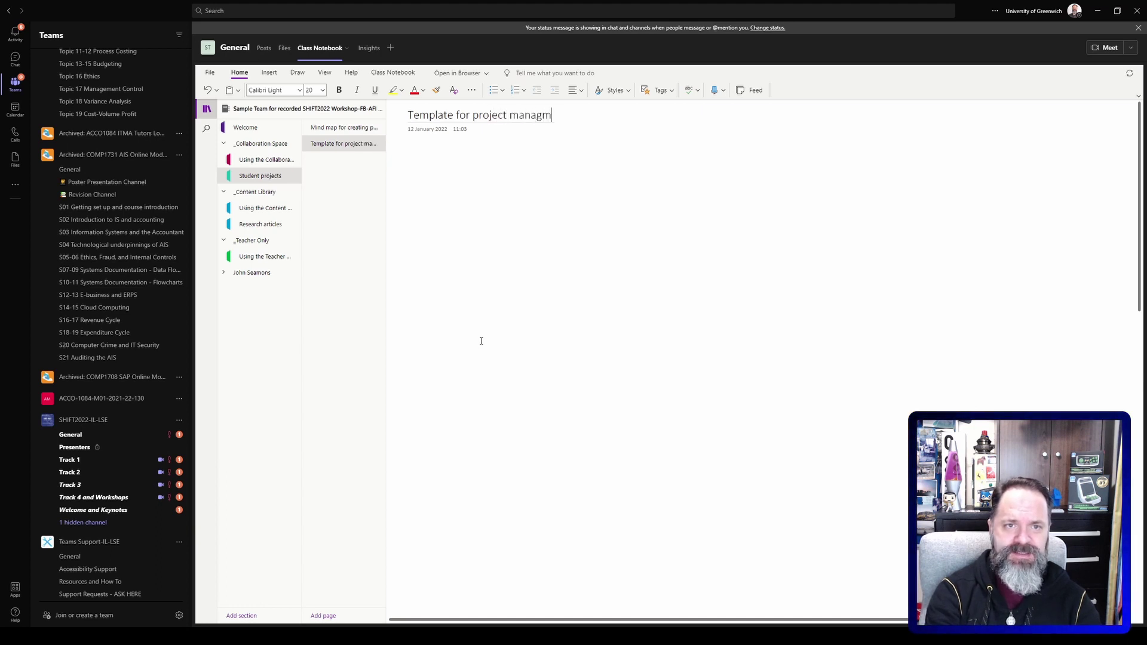
key(Return)
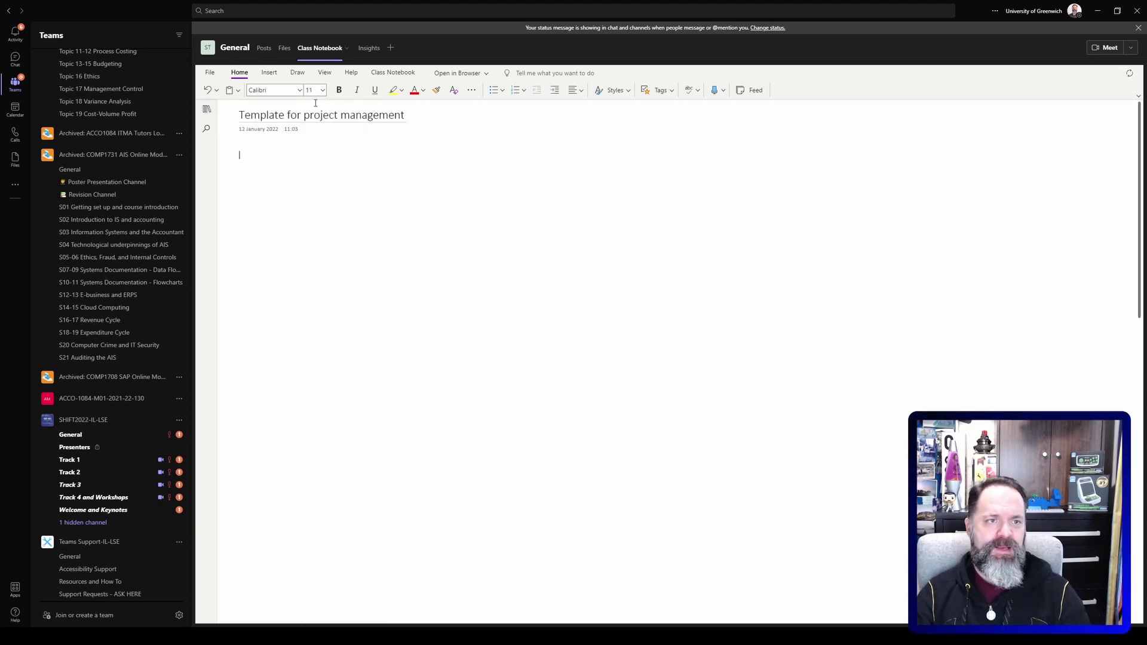
Insert the consulting project proposal Word template as a file printout below the page title.
click(269, 73)
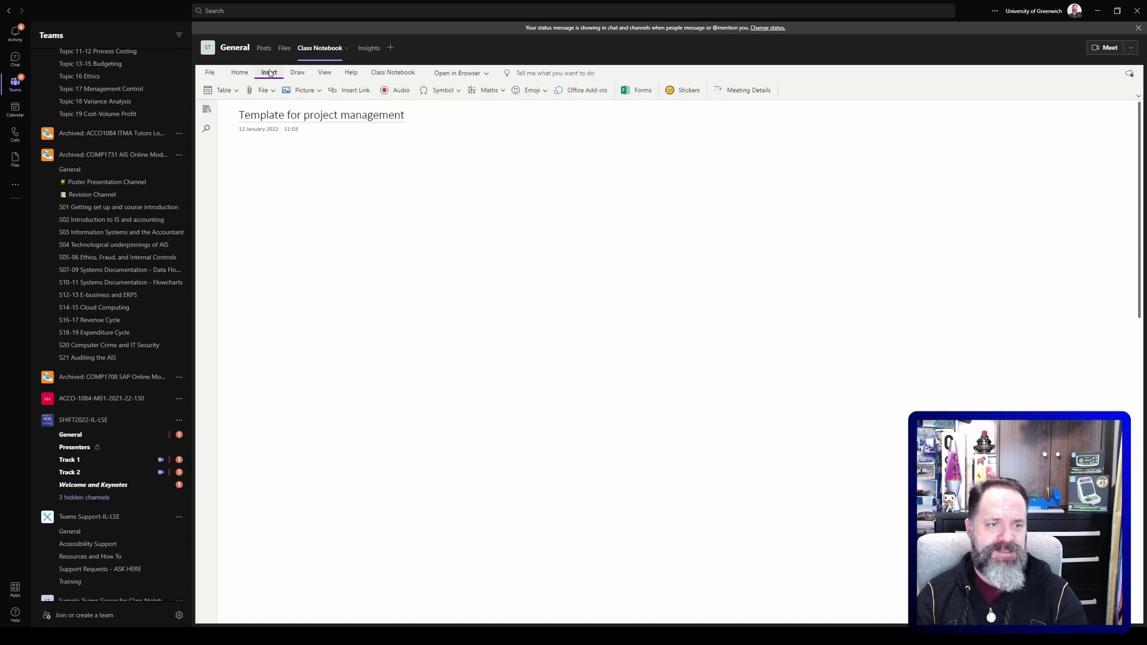
click(272, 91)
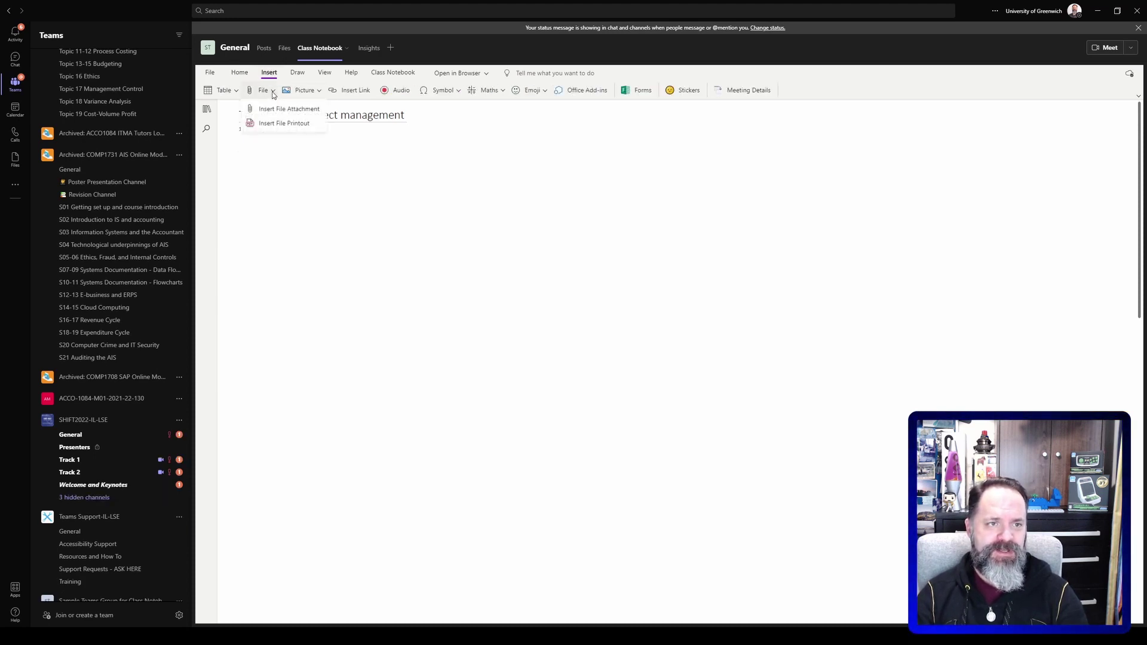
click(277, 125)
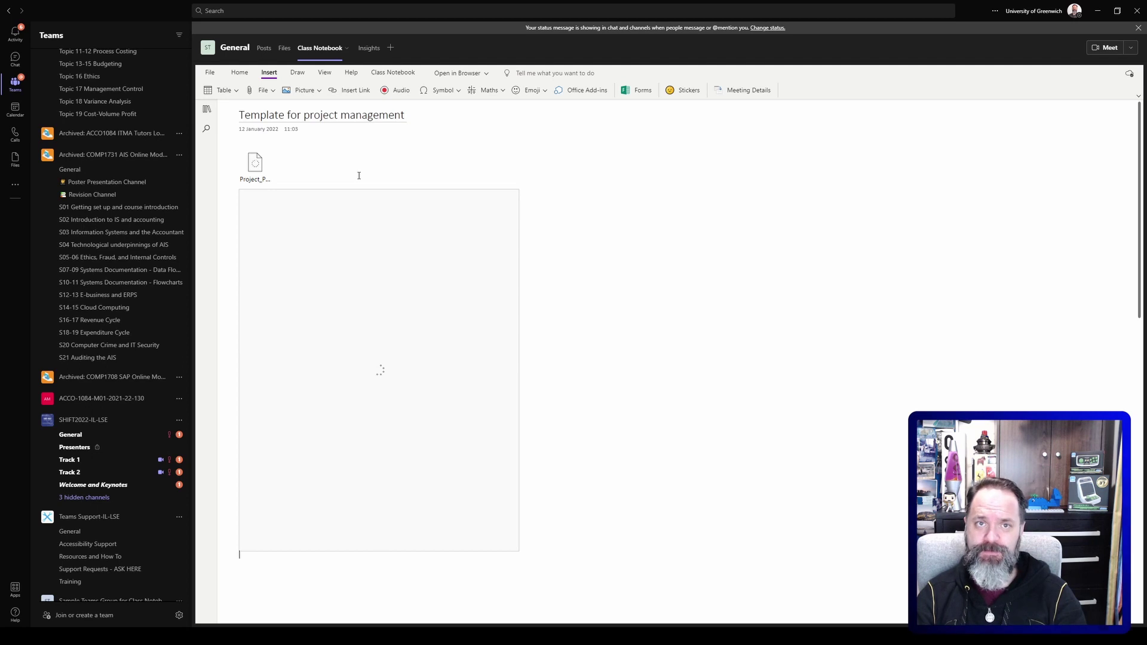
Add the text "This is my address" over the Address field in the printout's red Submitted To table.
click(259, 171)
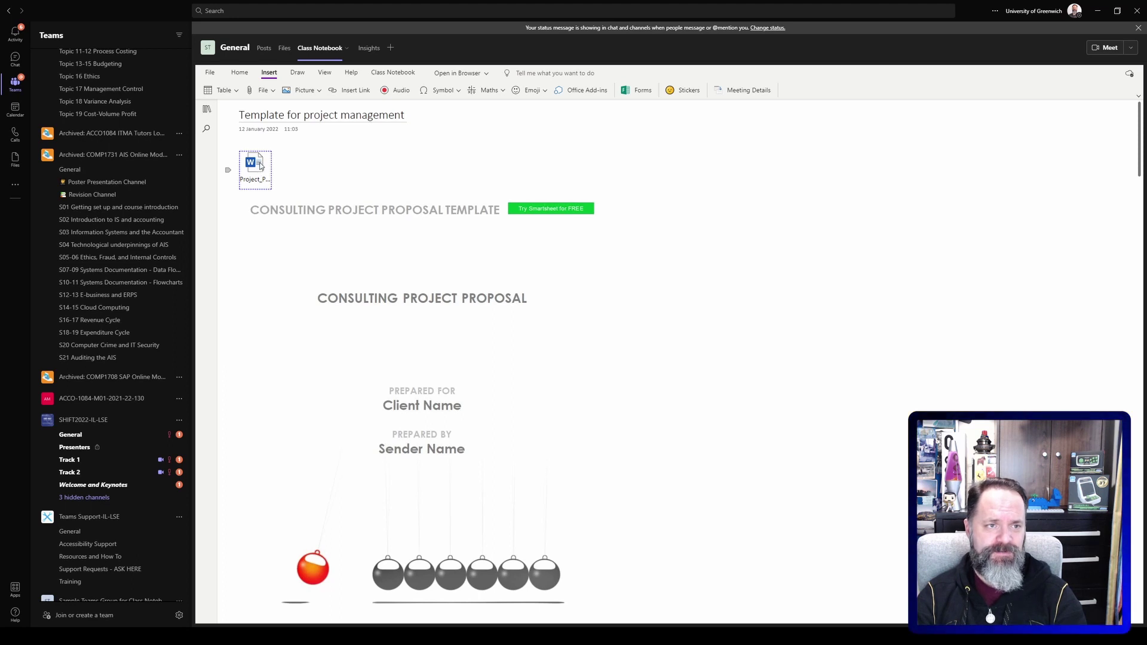
click(569, 290)
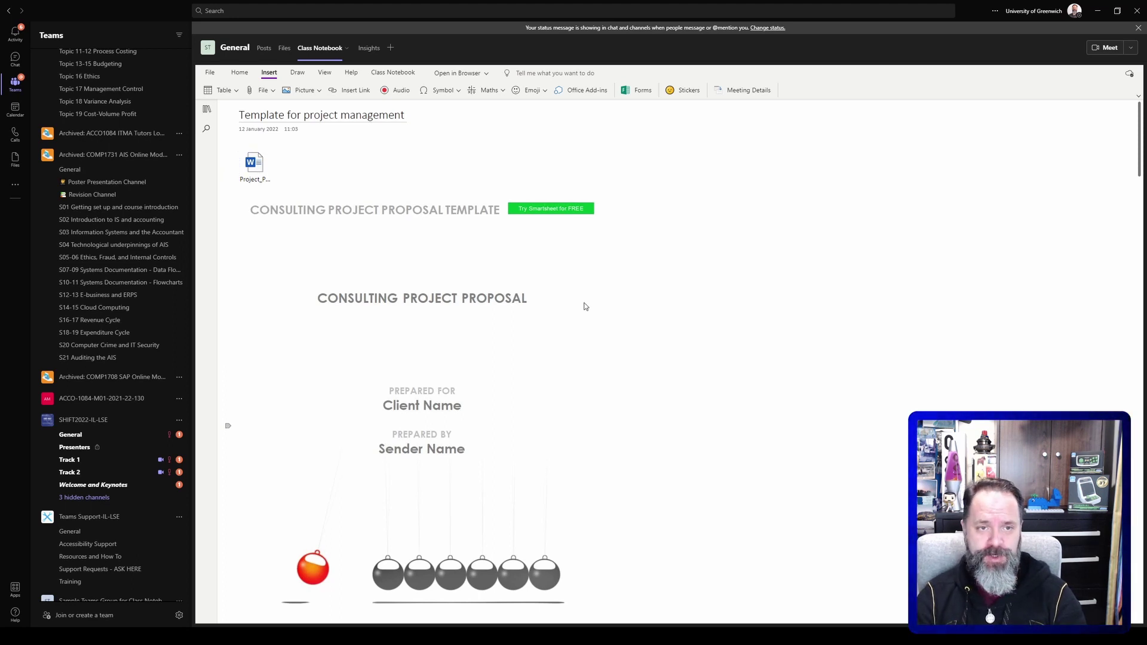
scroll(615, 252, down, 1)
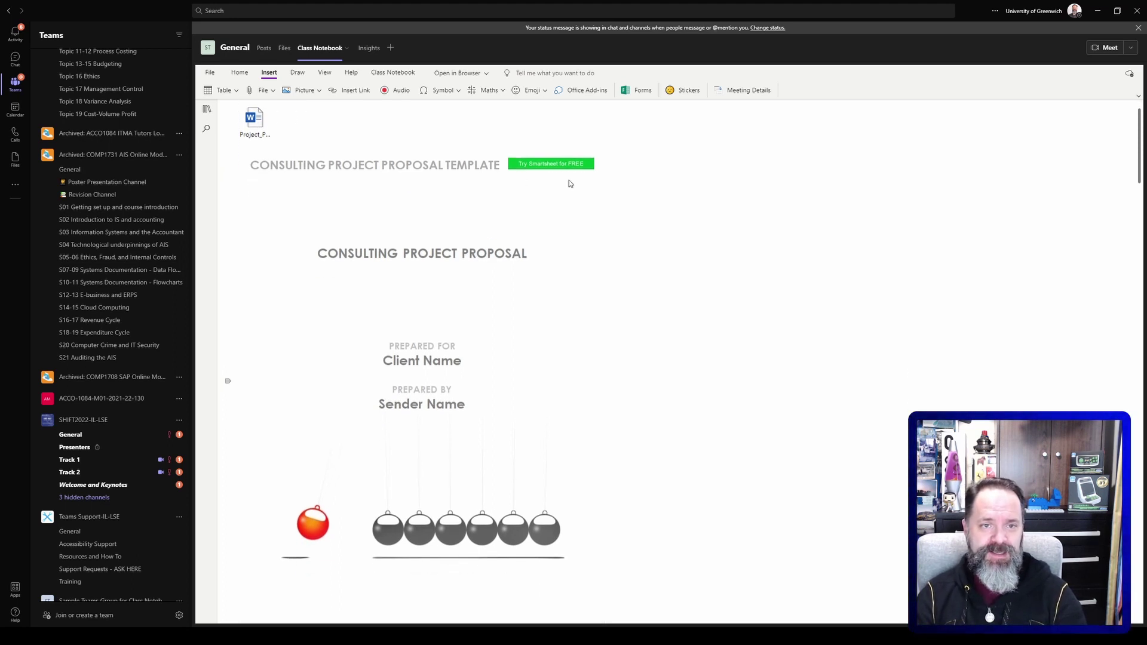
scroll(543, 208, down, 2)
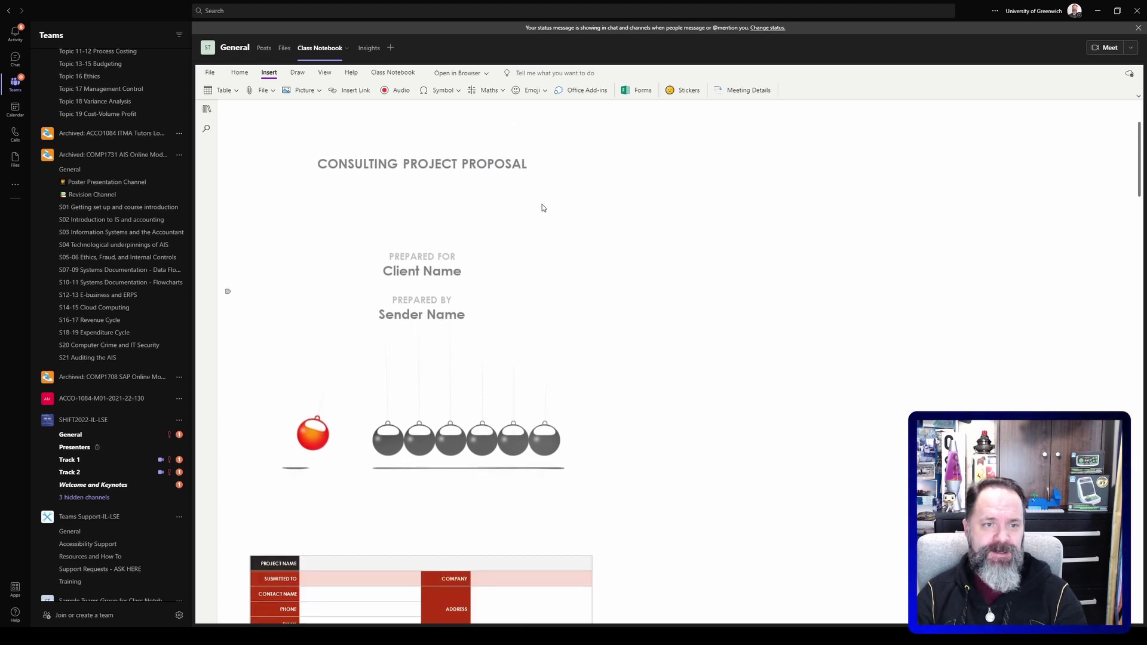
scroll(542, 208, up, 1)
scroll(543, 208, down, 10)
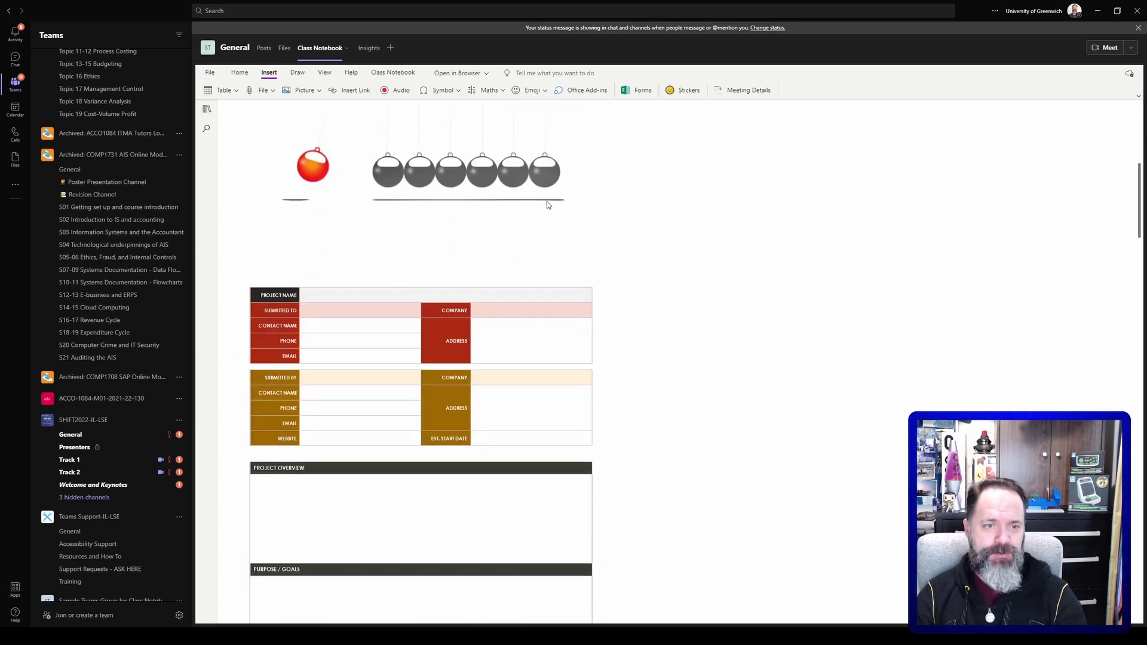
scroll(543, 207, up, 1)
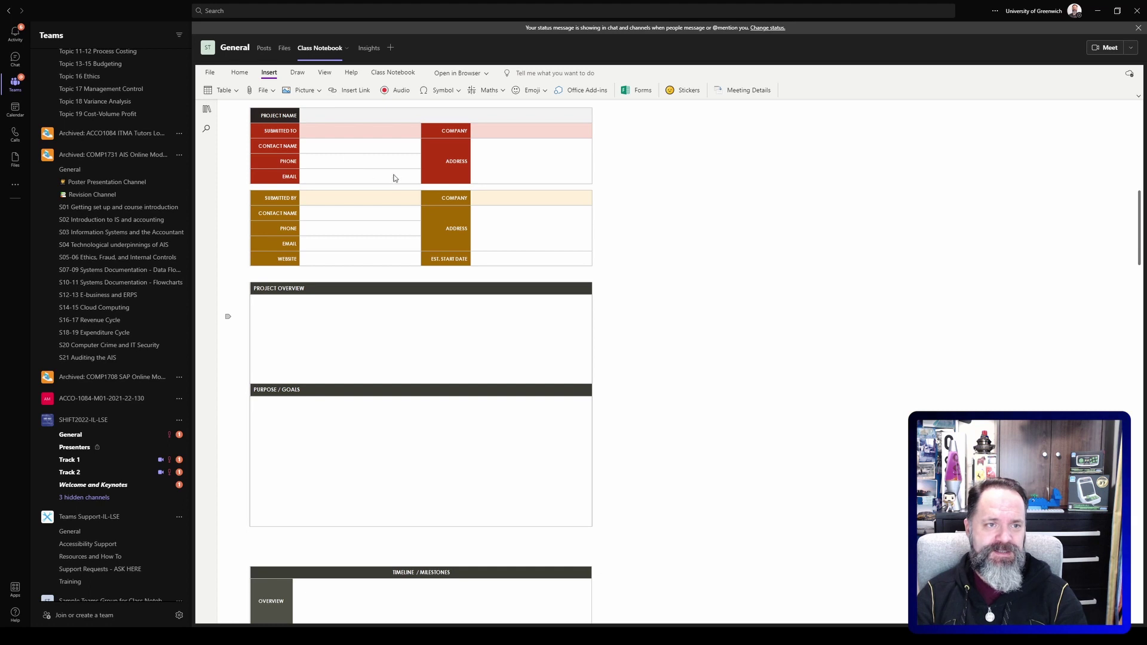
scroll(392, 172, up, 1)
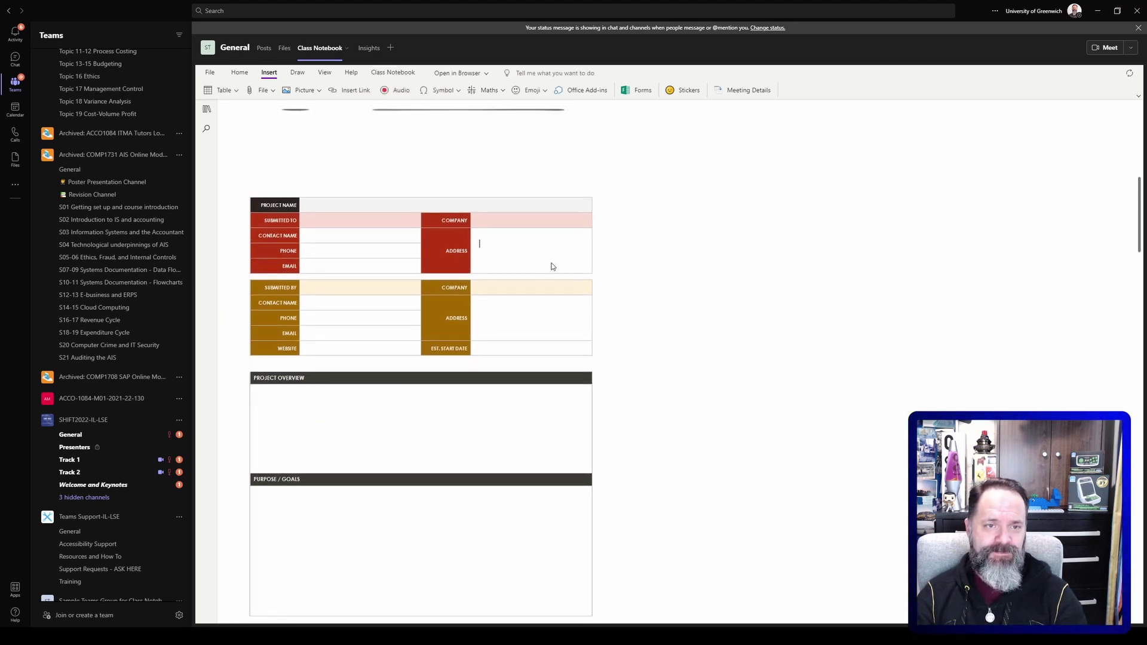
text(This is my address)
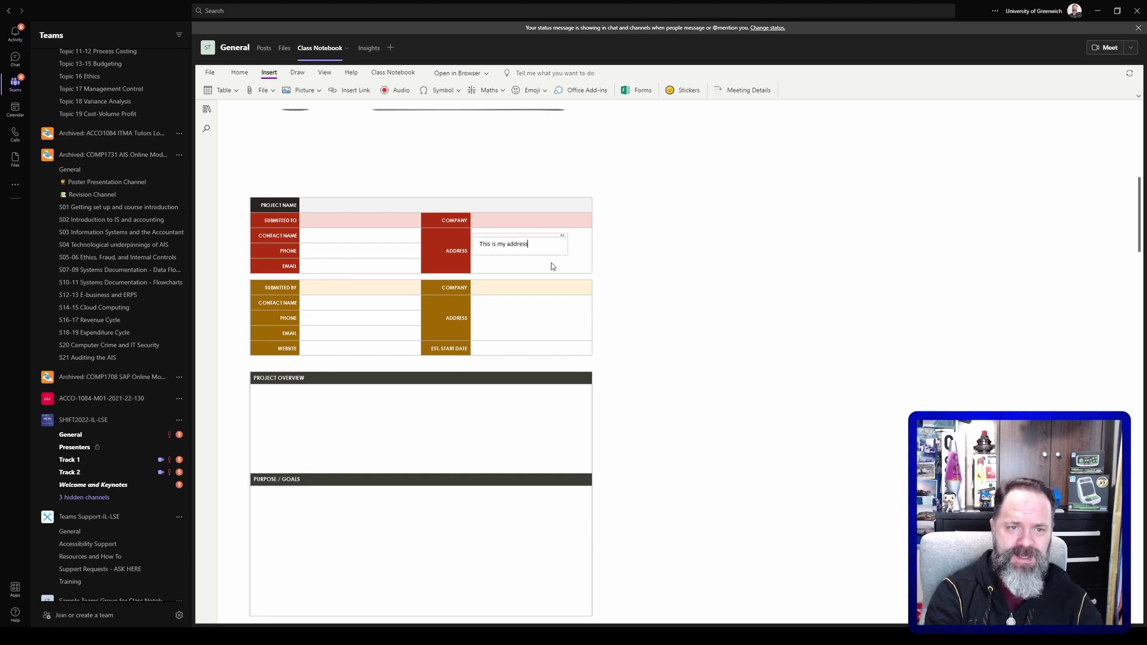
Return to the start of the template page, show the notebook navigation and open the existing section under _Teacher Only.
scroll(553, 266, up, 10)
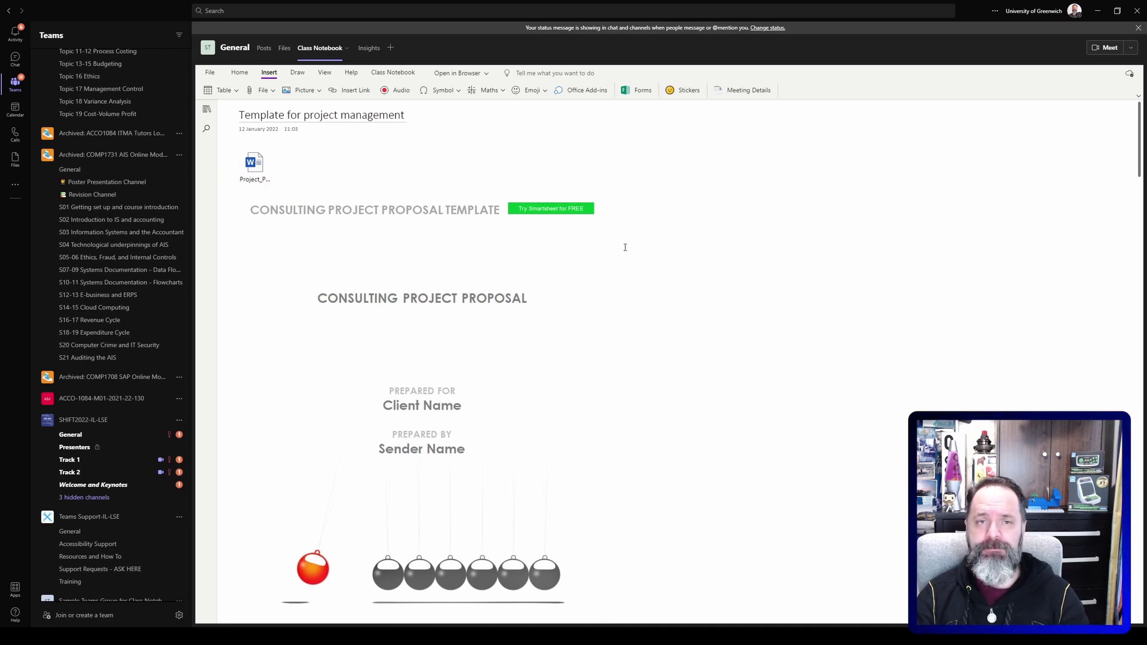
scroll(634, 296, down, 15)
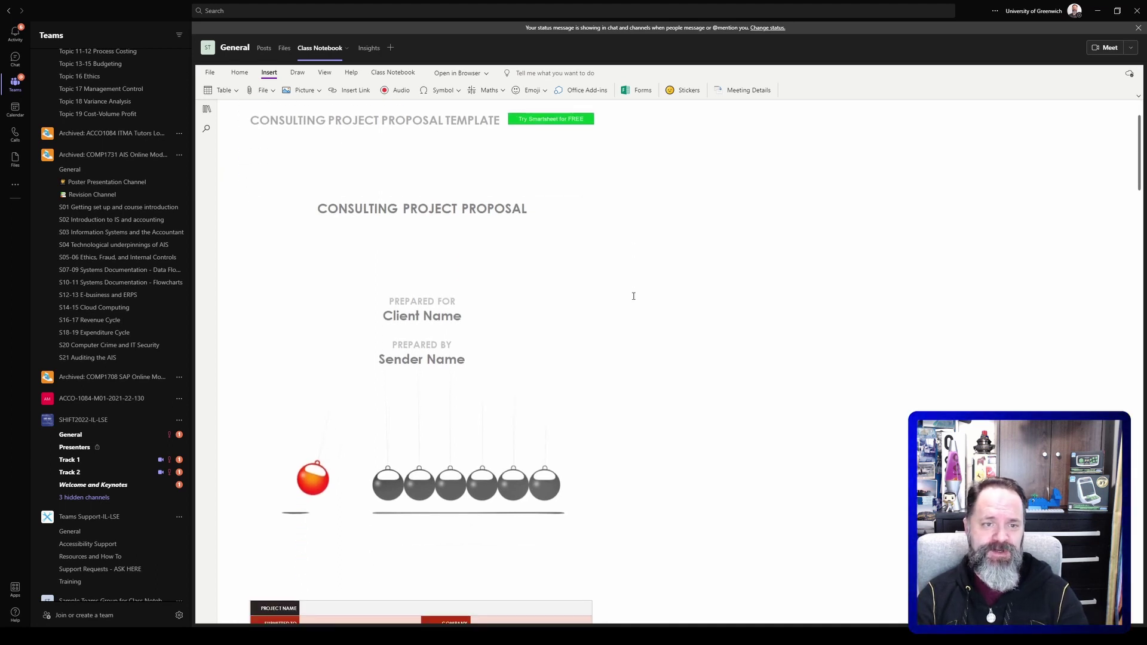
scroll(619, 283, up, 15)
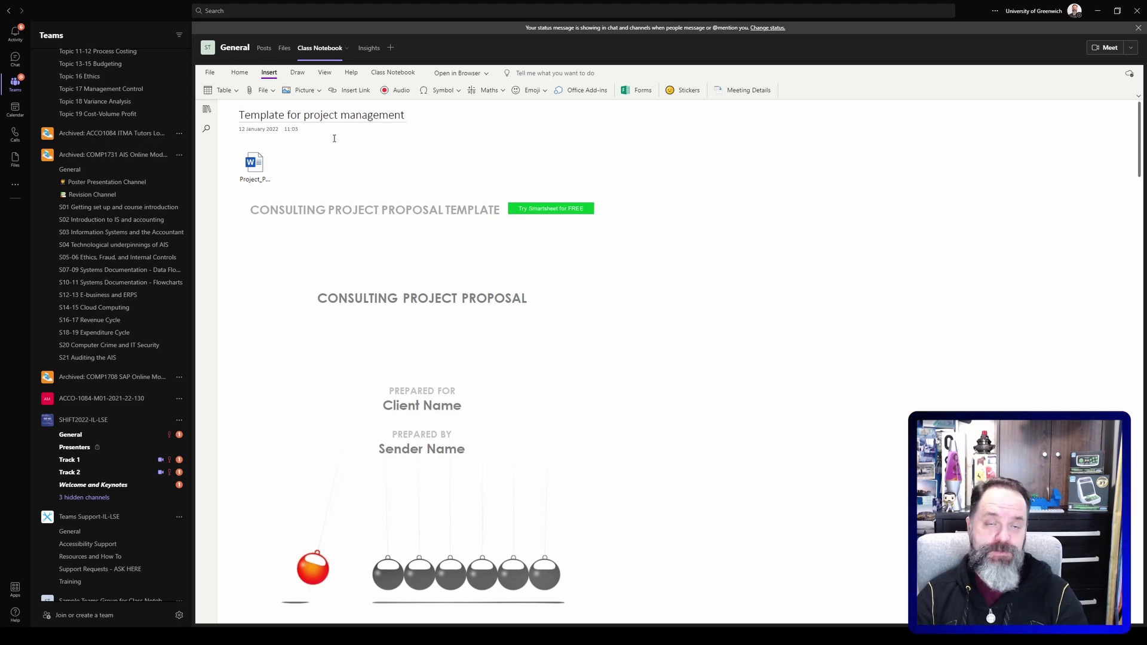
click(320, 91)
click(207, 109)
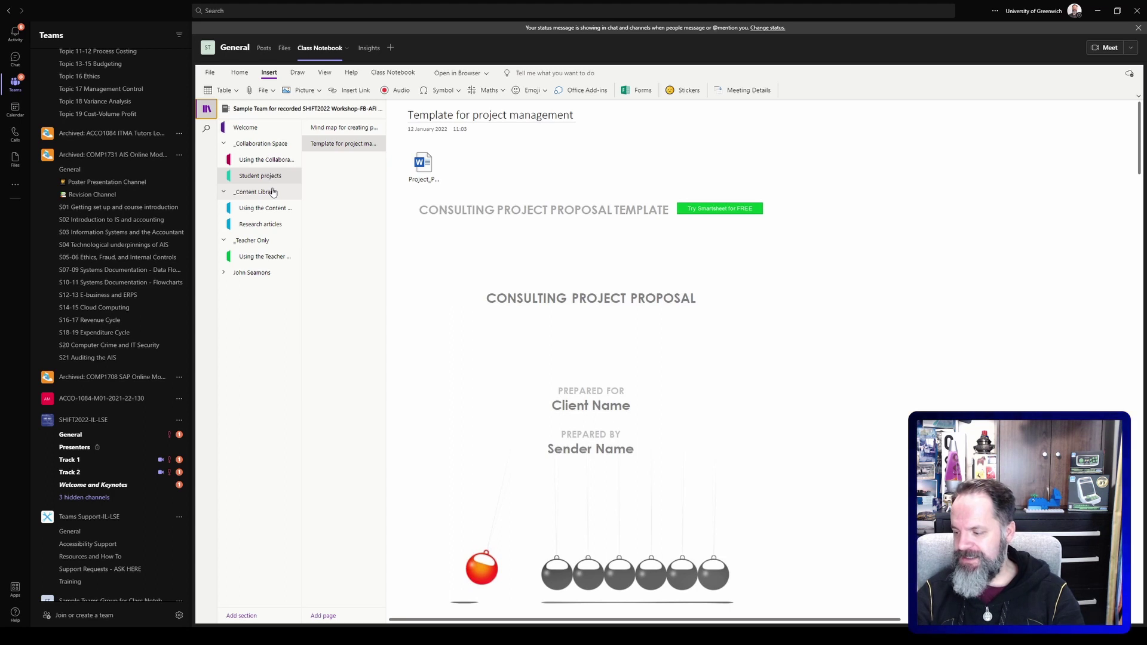
click(256, 257)
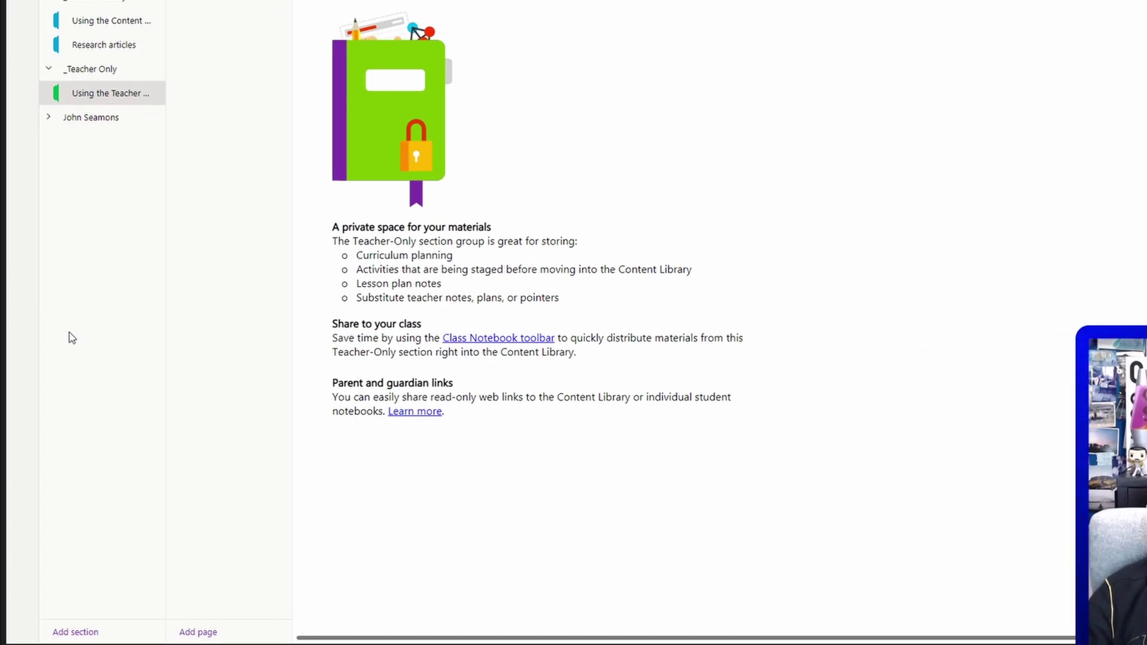
Add a section named "Quizzes for students" under _Teacher Only and title its first page "Sample Quiz".
click(76, 632)
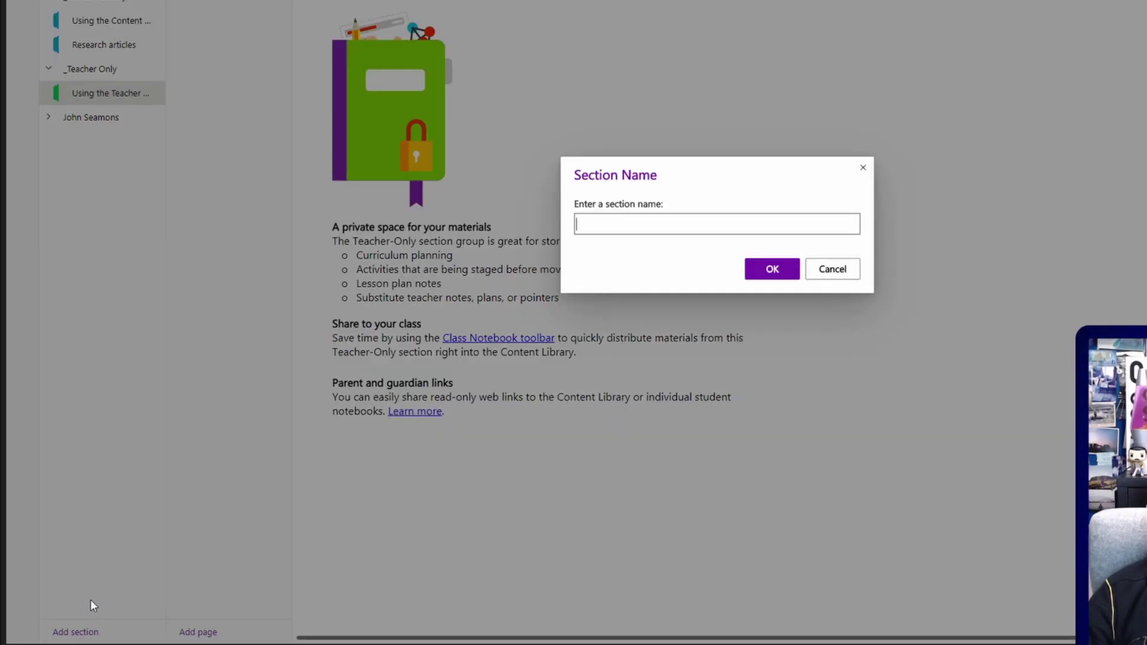
text(Quizzes for)
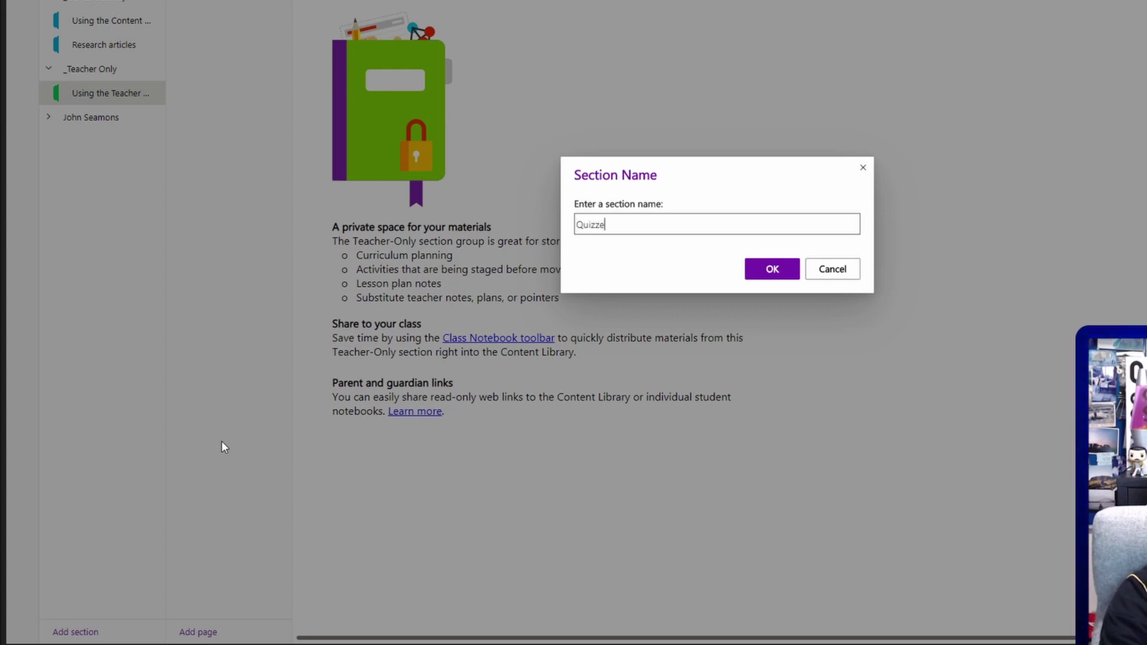
text( students)
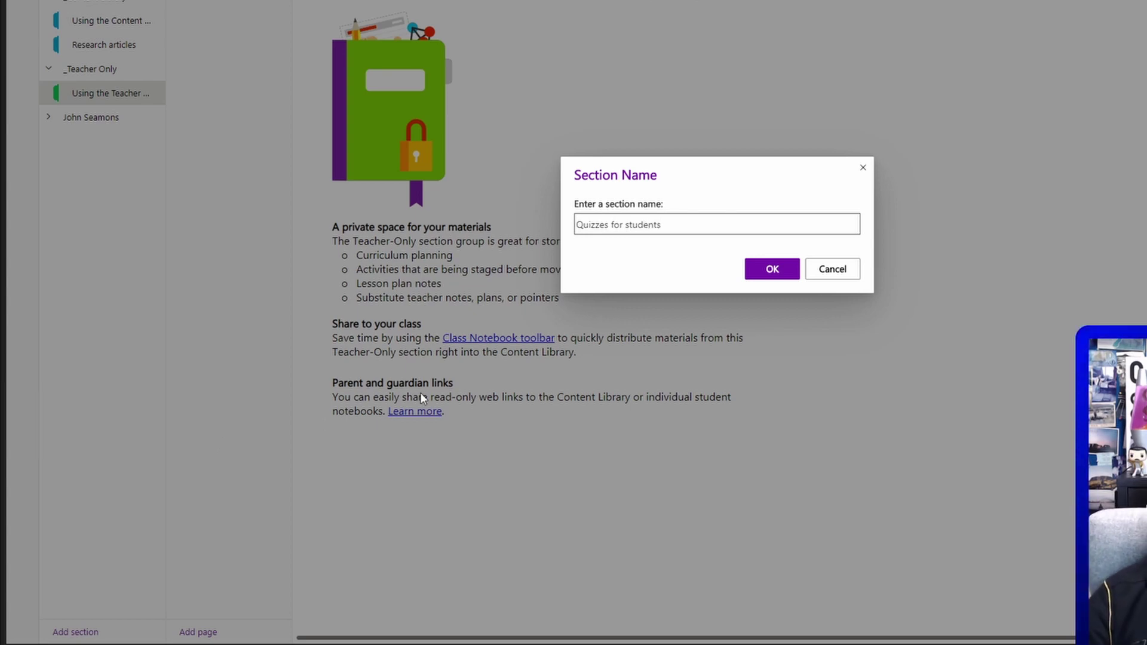
click(770, 270)
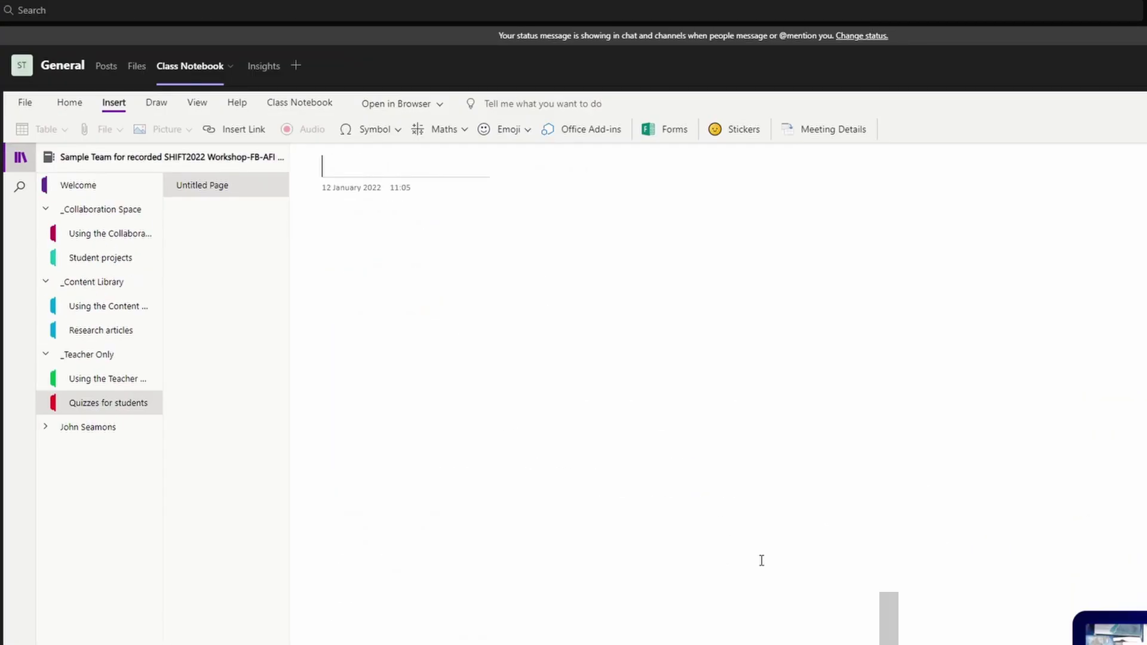
text(Sample Quiz)
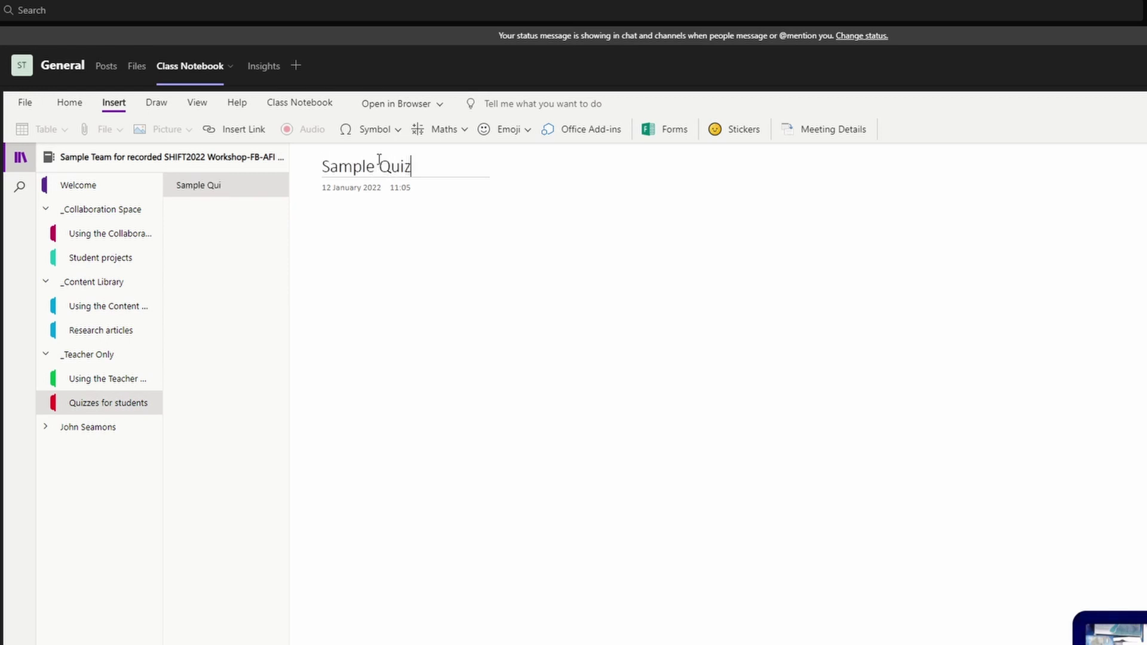
Insert the most recent "A sample quiz again" form, dated 12/01/2022, below the Sample Quiz page title.
click(609, 186)
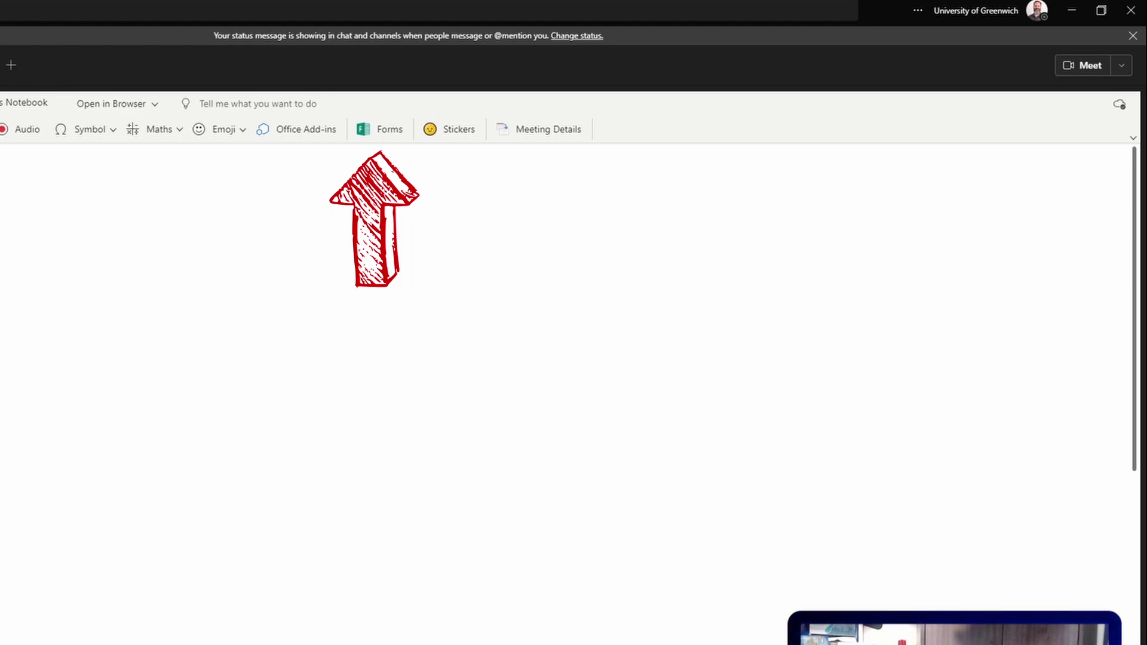
click(381, 133)
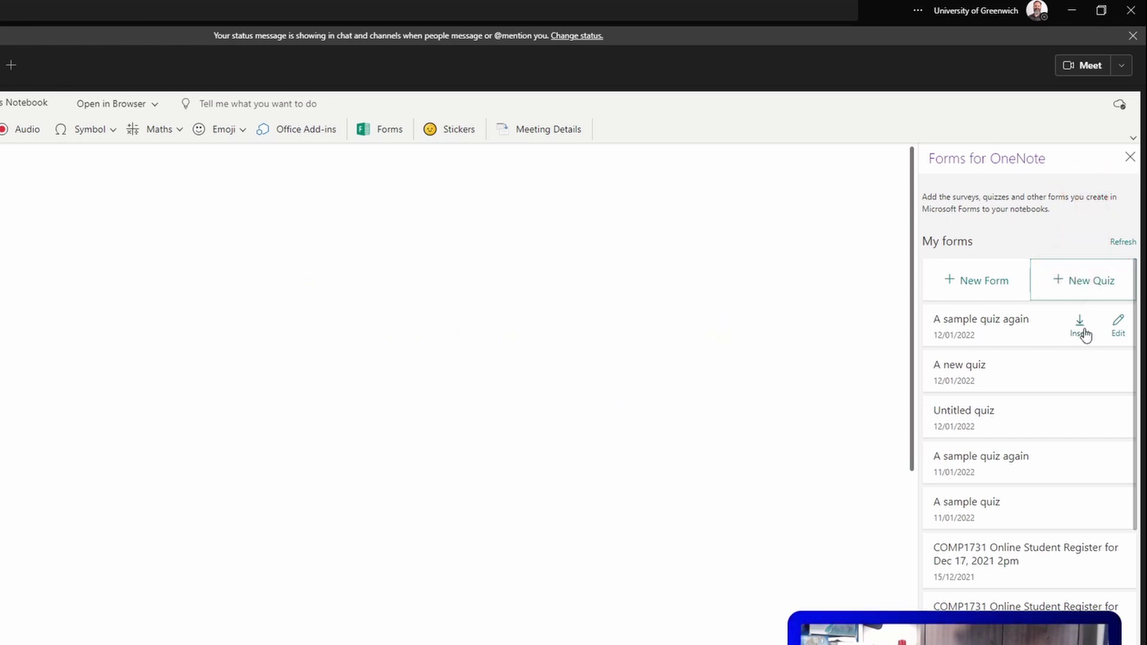
click(1081, 328)
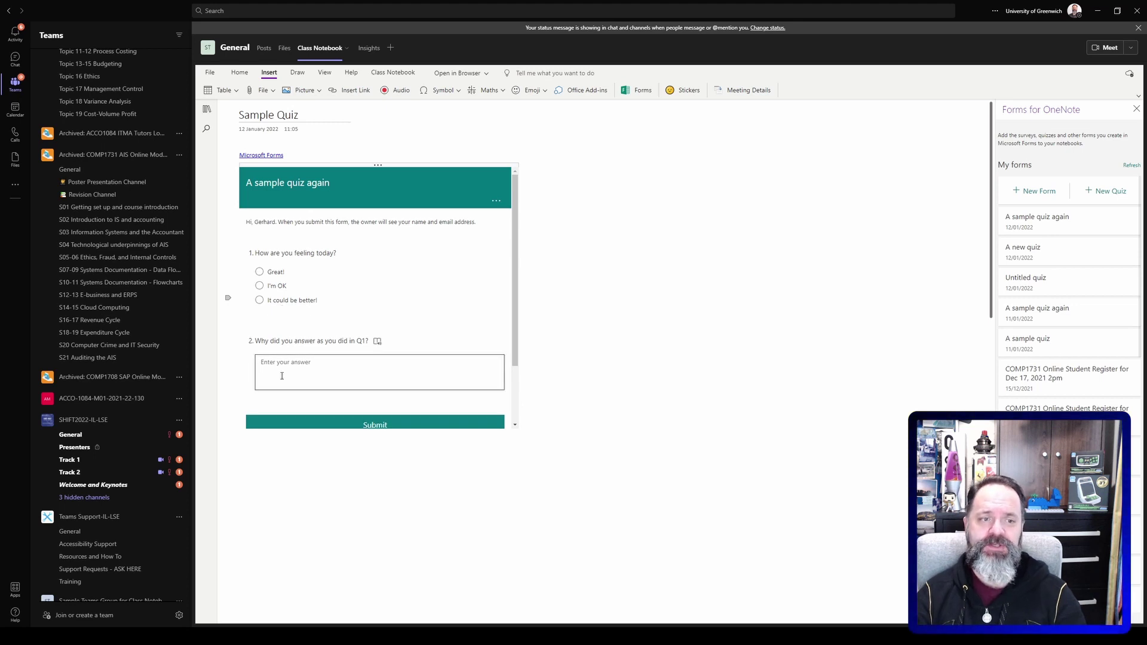
Expand the student's section group and distribute the Sample Quiz page to the students' 04 Quizzes section.
click(207, 108)
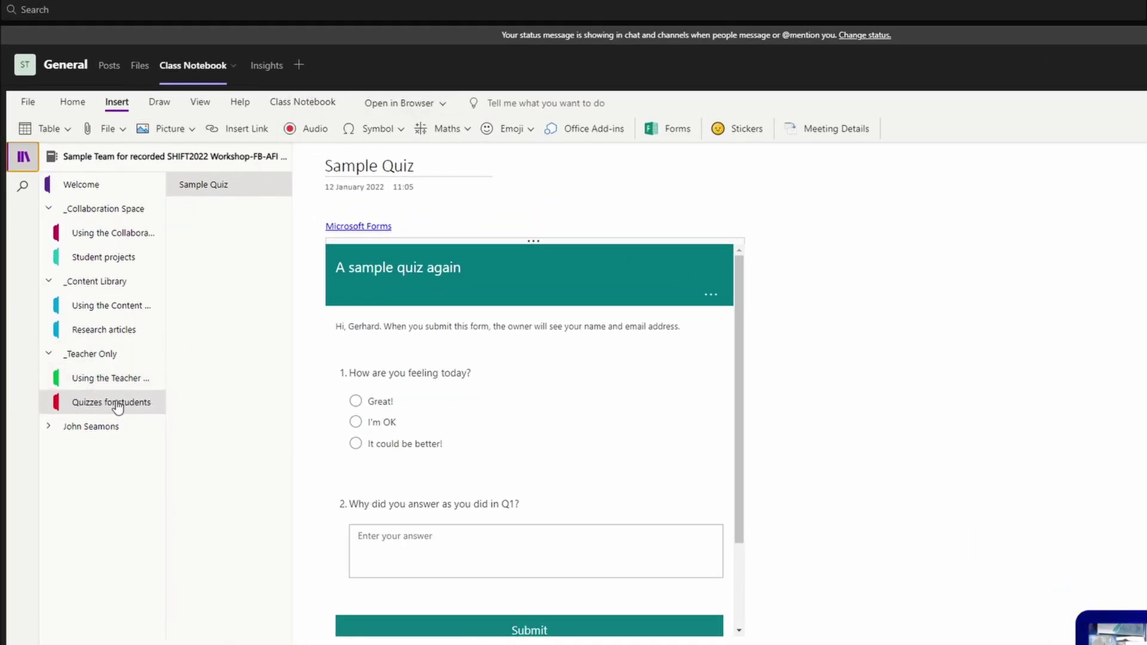
click(302, 107)
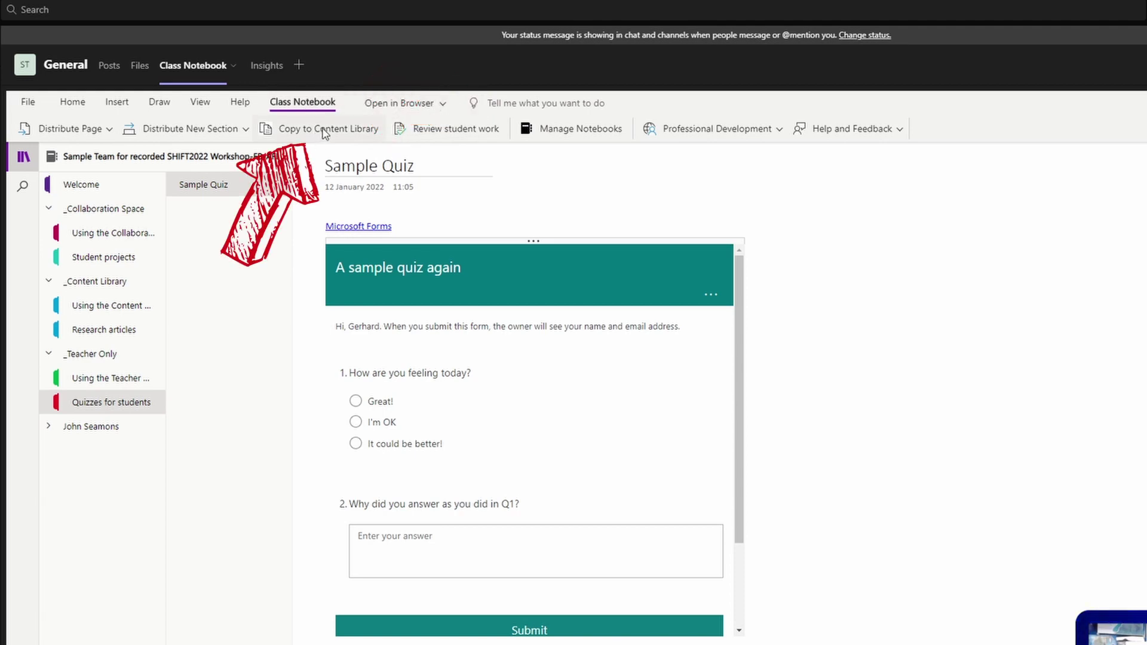
click(323, 130)
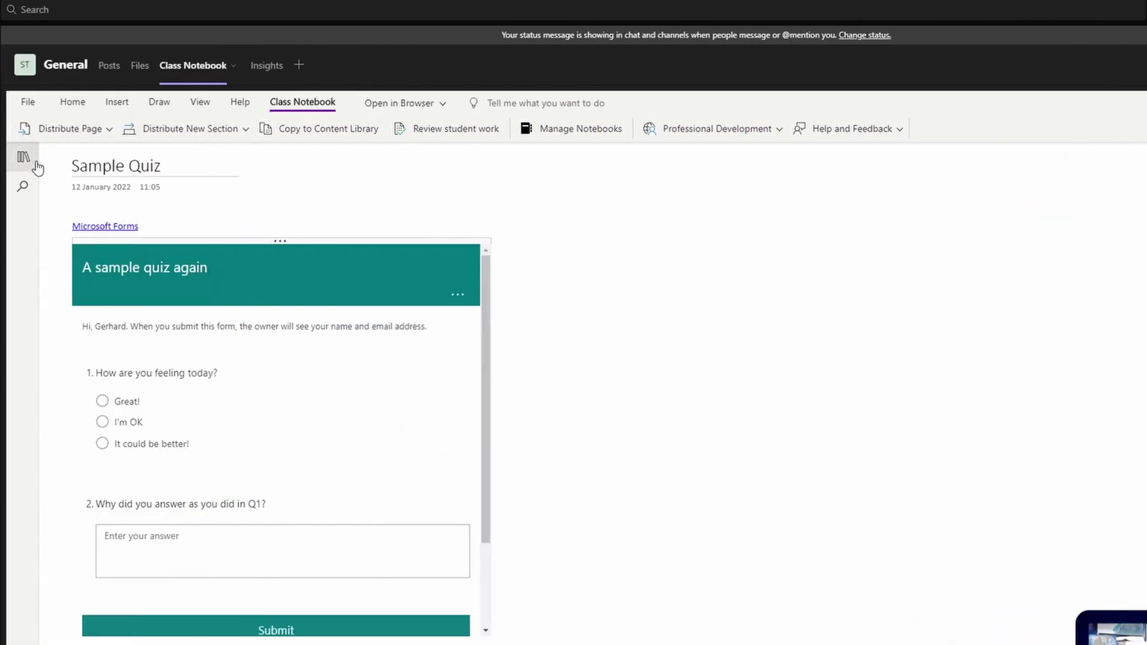
click(23, 159)
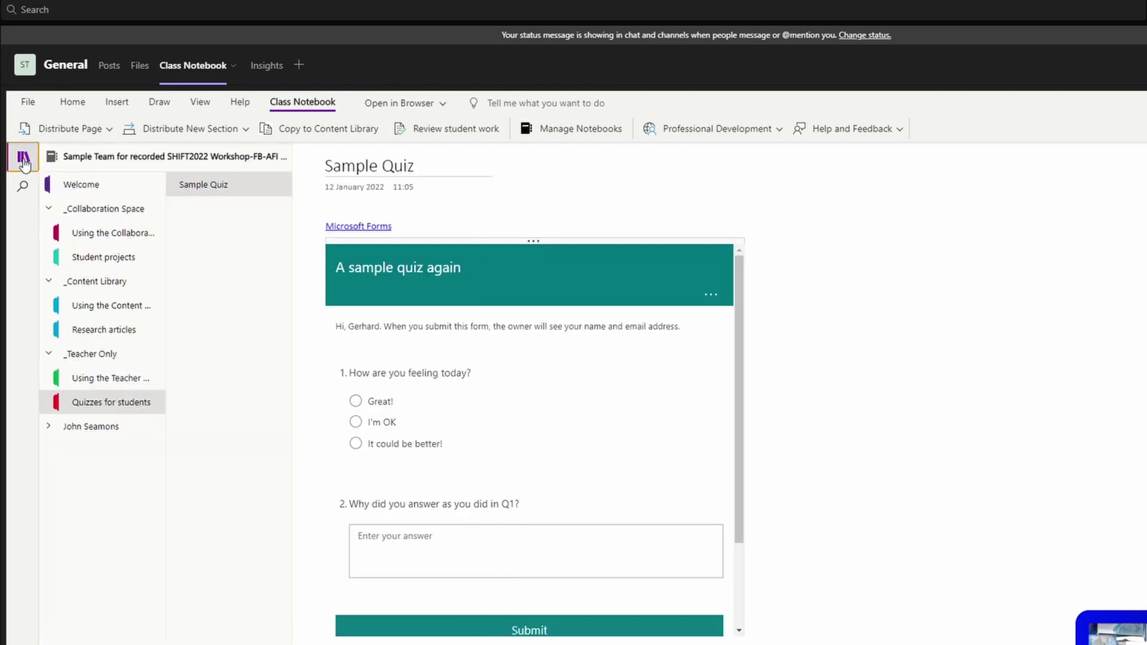
click(47, 427)
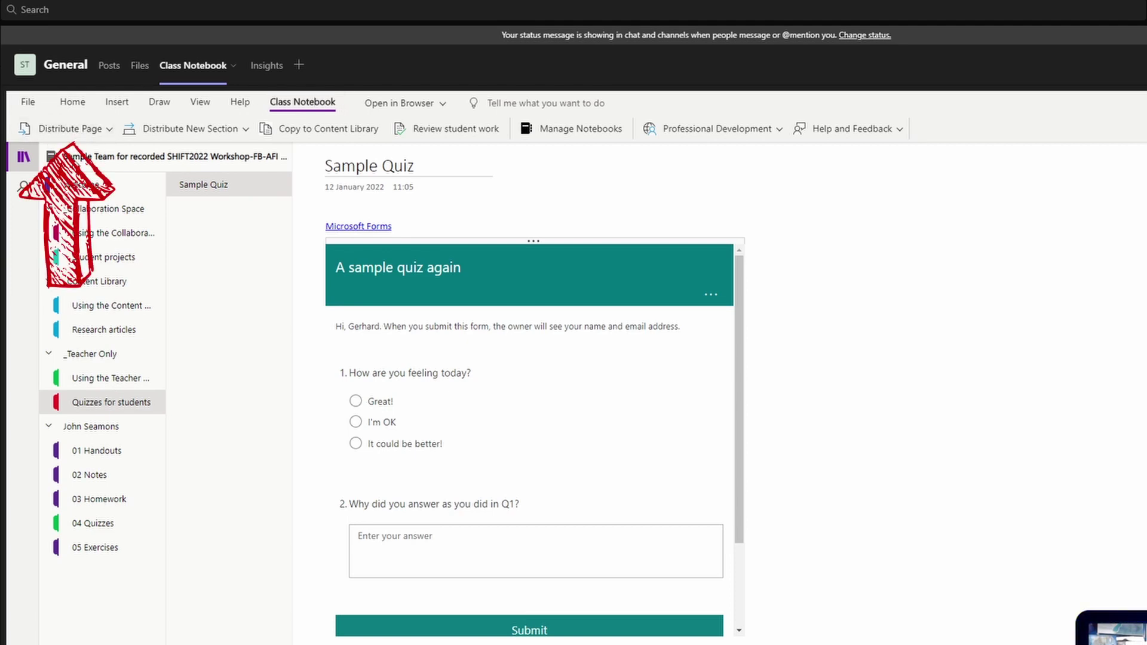
click(70, 128)
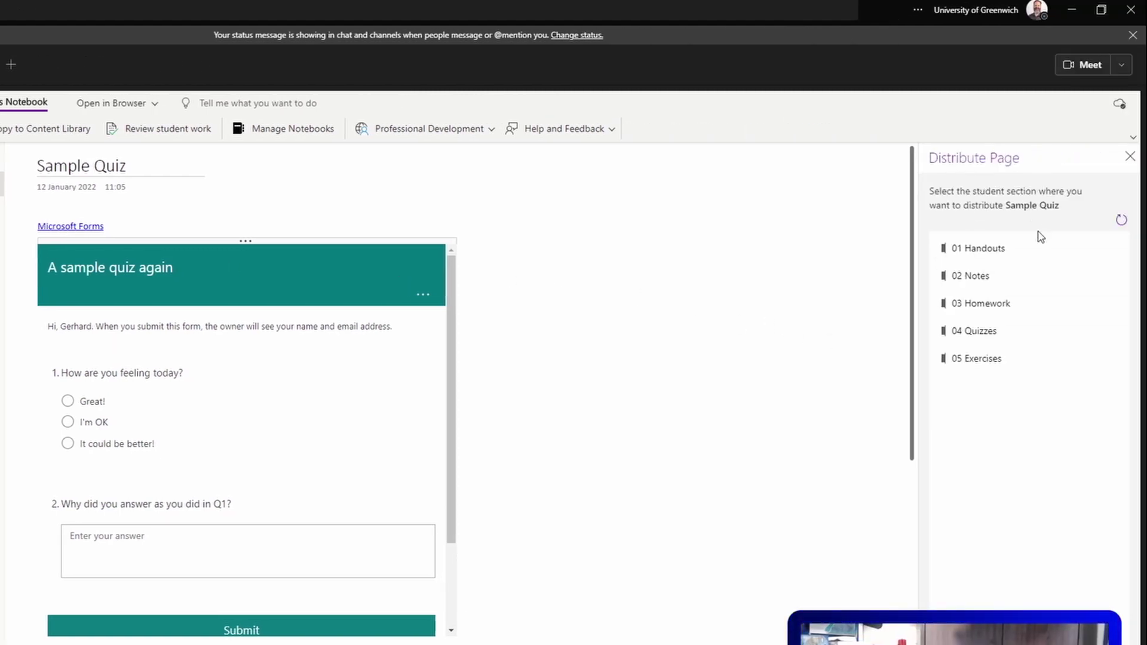
click(983, 331)
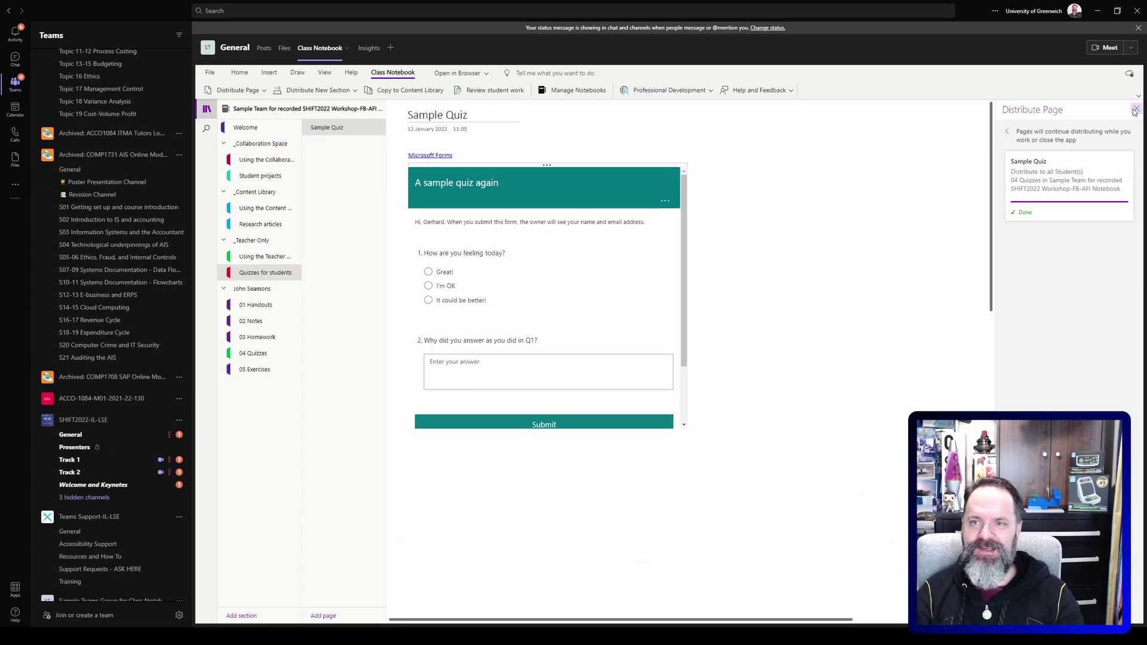
click(1135, 110)
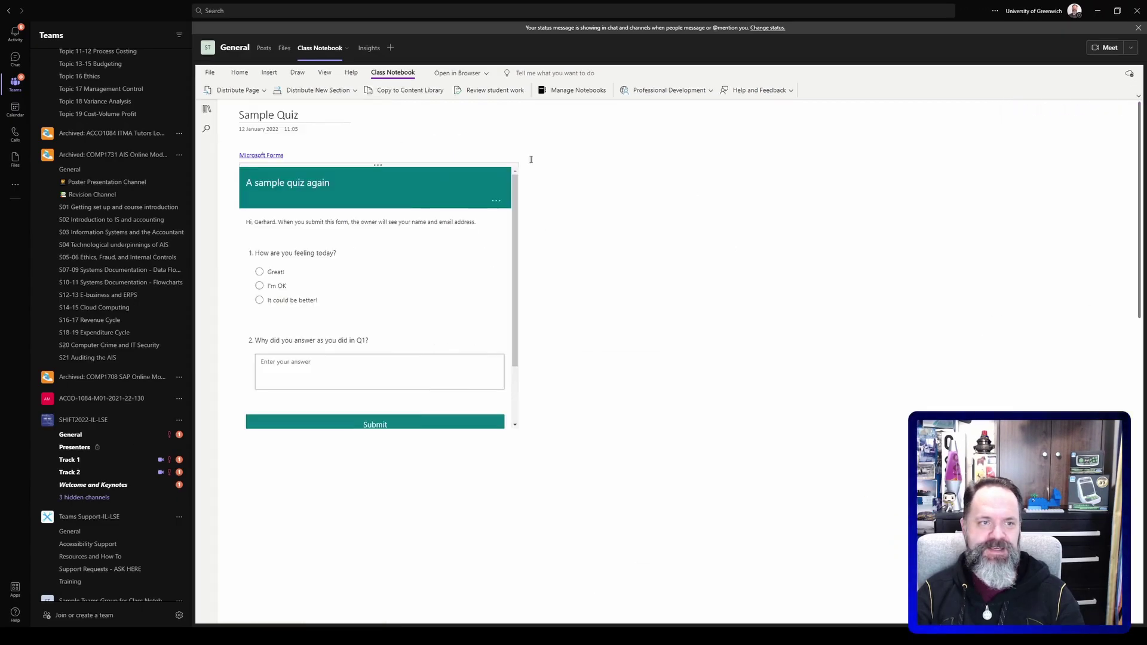
Open the distributed Sample Quiz page in the student's 04 Quizzes section.
click(207, 109)
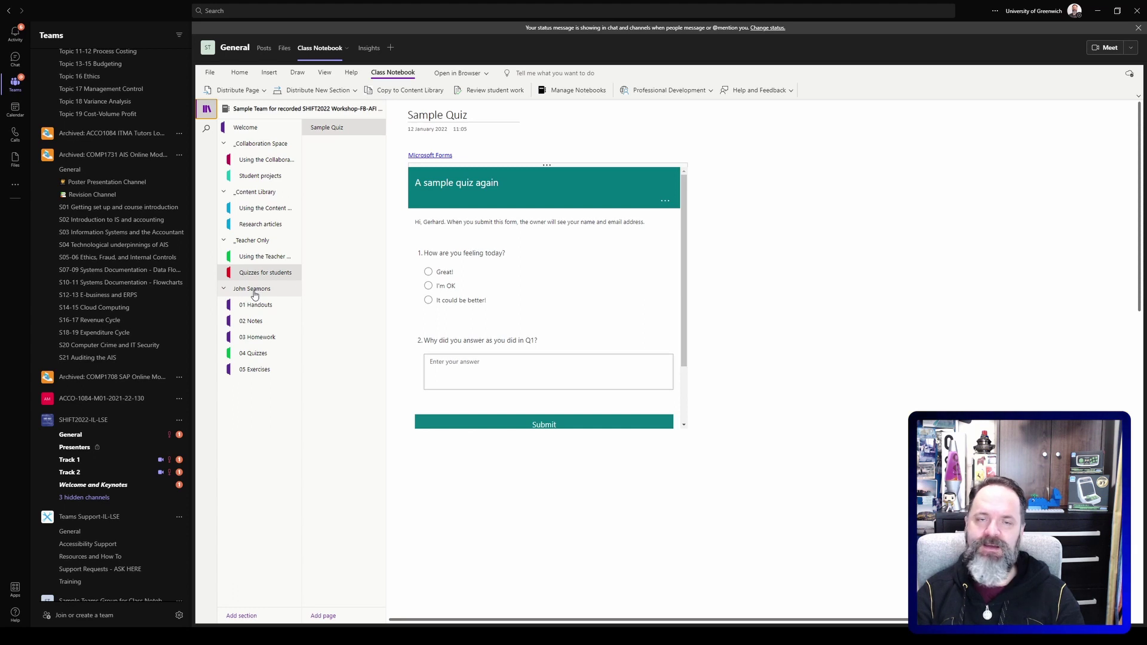
click(262, 353)
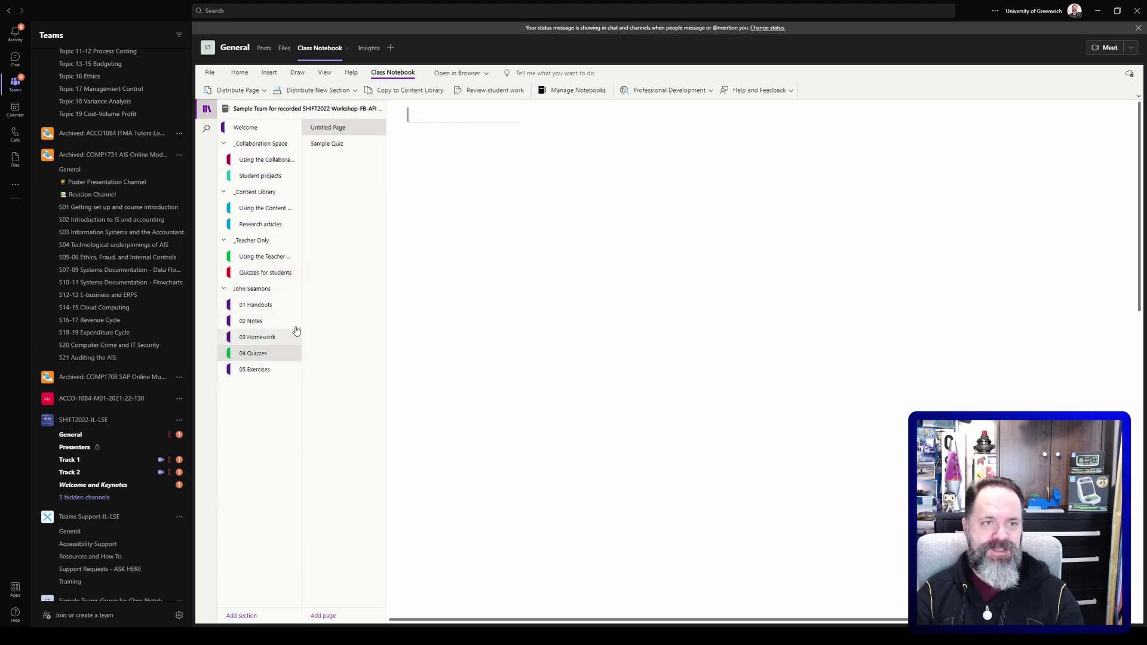
click(333, 145)
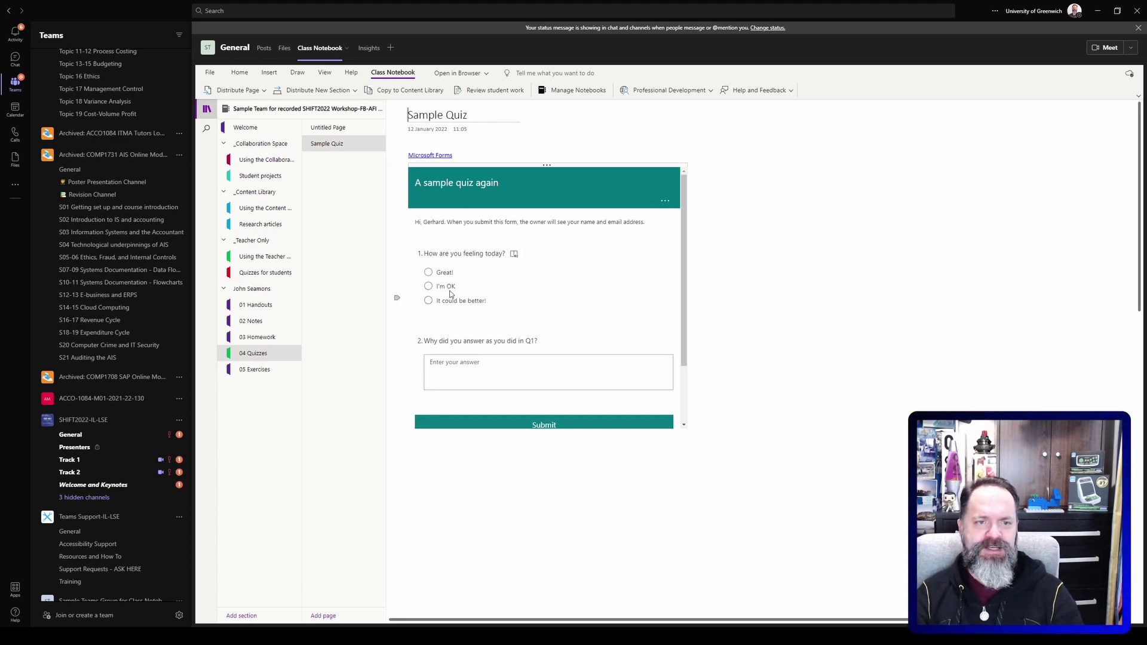
Answer question 1 with "I'm OK" and question 2 with "It's all good.", and submit the quiz.
click(429, 287)
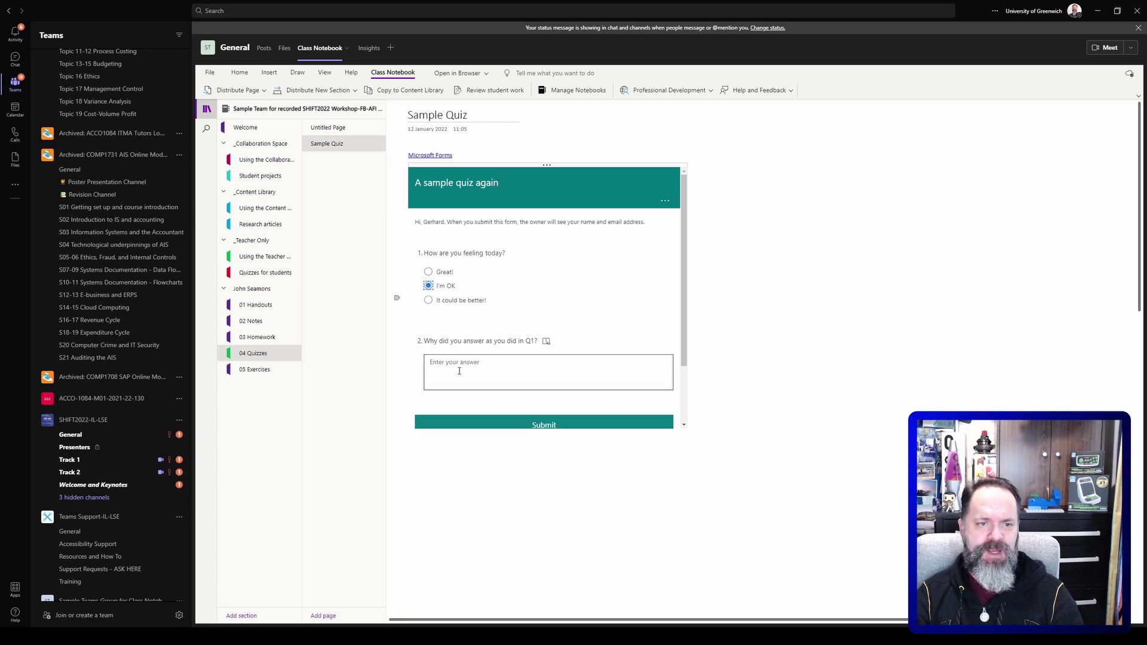
click(610, 401)
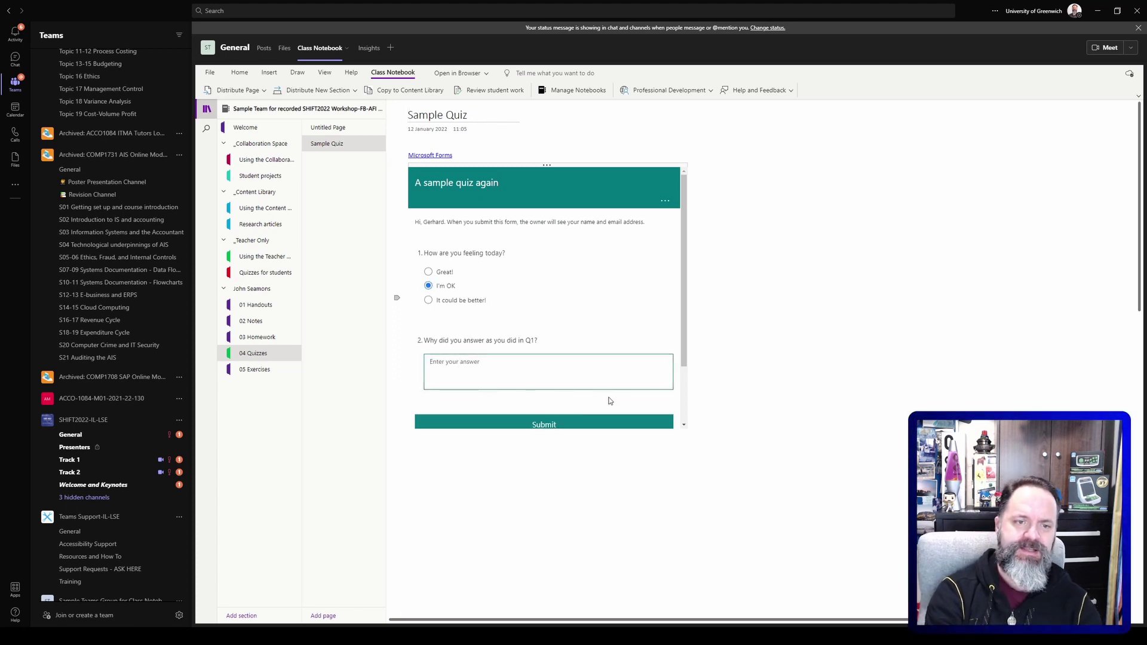
text(It's all good.)
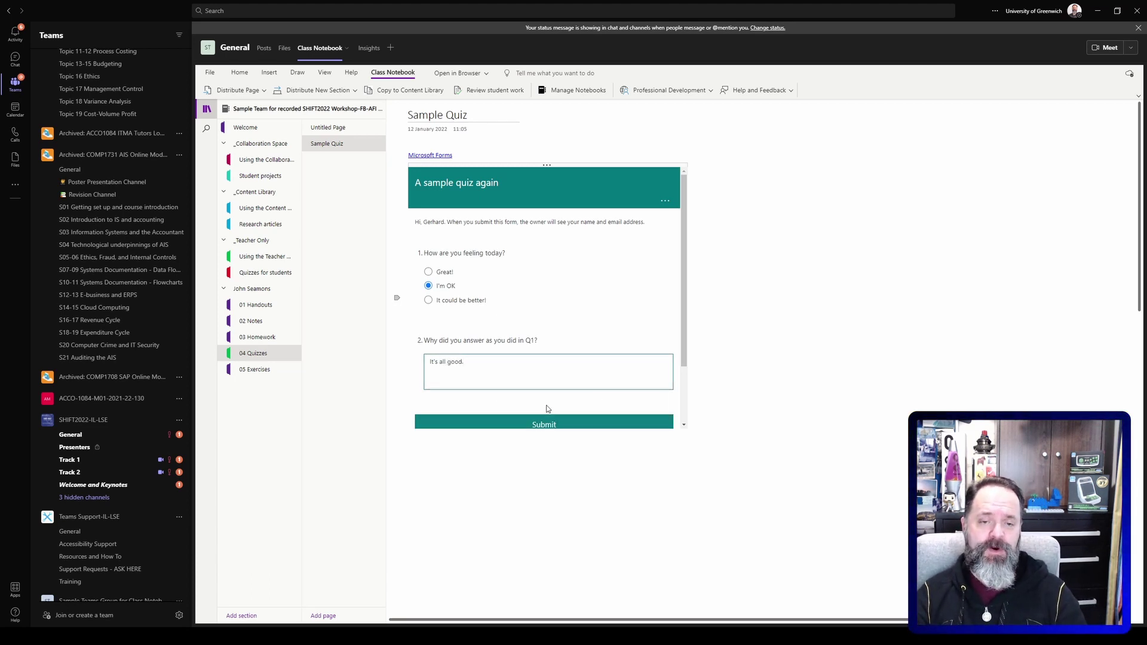
scroll(546, 412, down, 1)
click(545, 386)
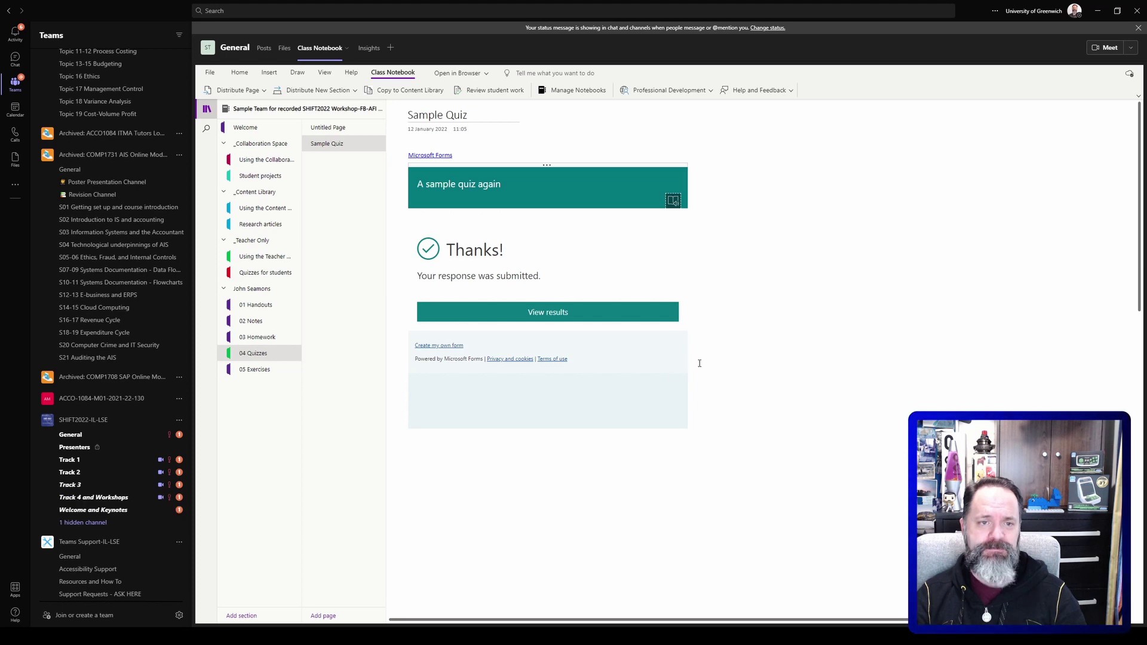
Record a short audio comment in the blank area beside the quiz on the student's page.
click(269, 73)
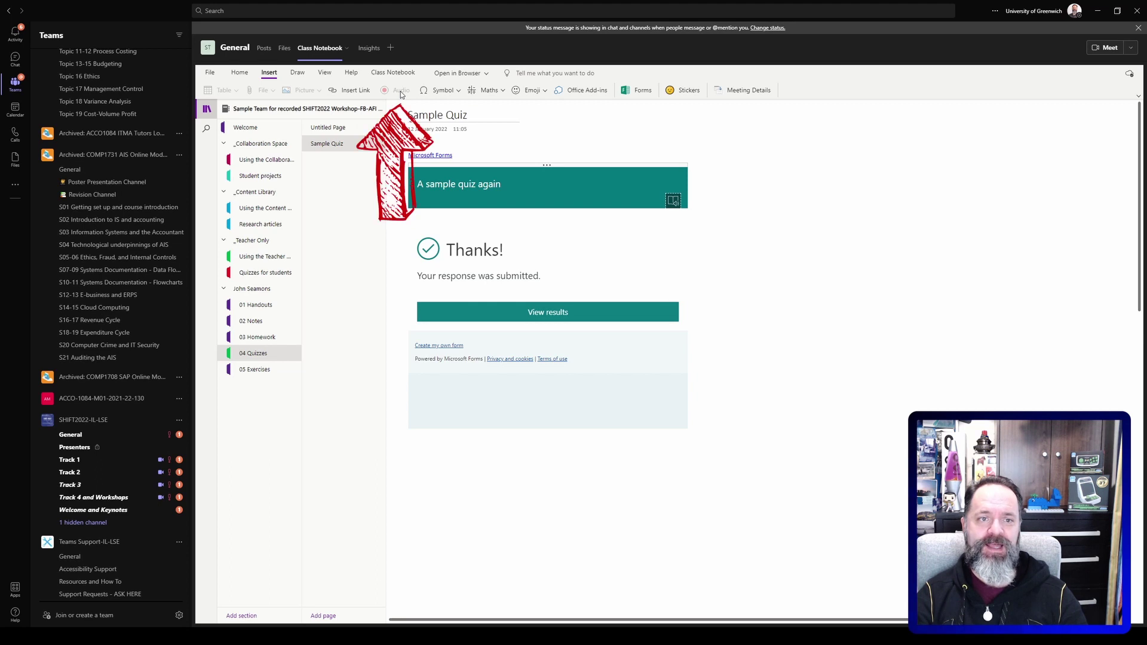
click(753, 163)
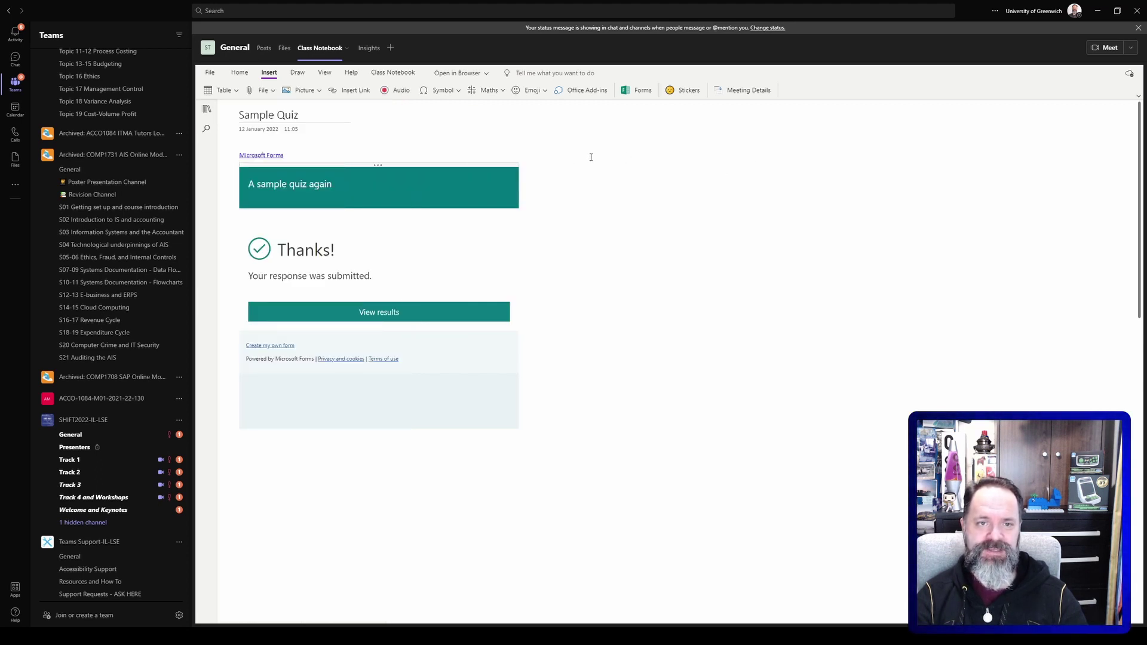
click(619, 167)
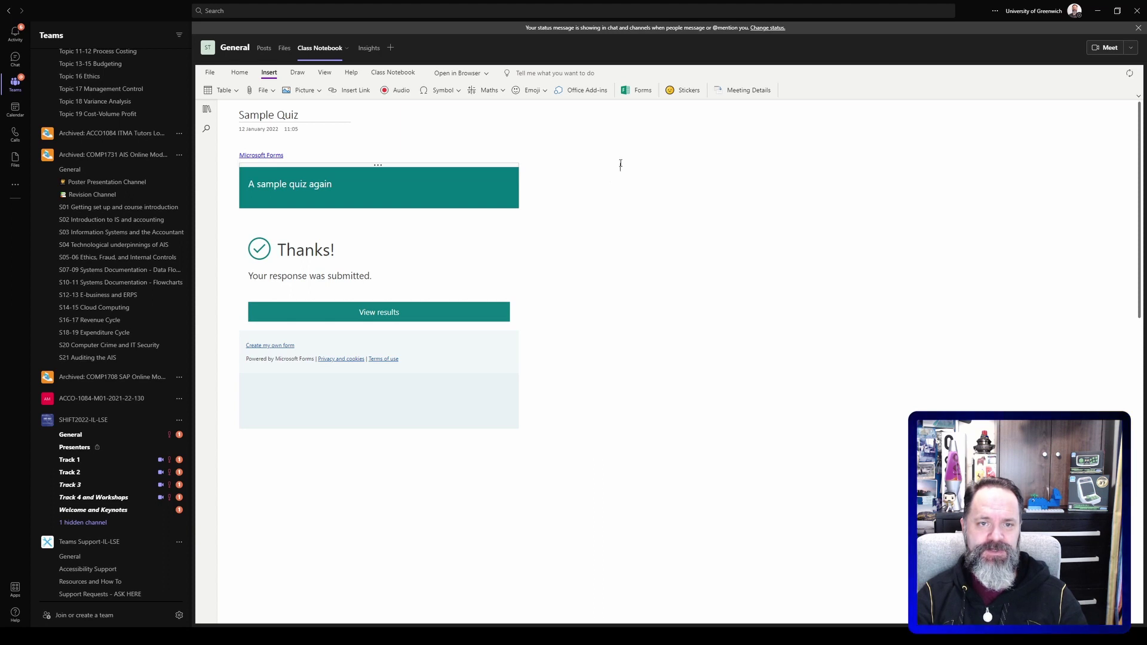
click(400, 90)
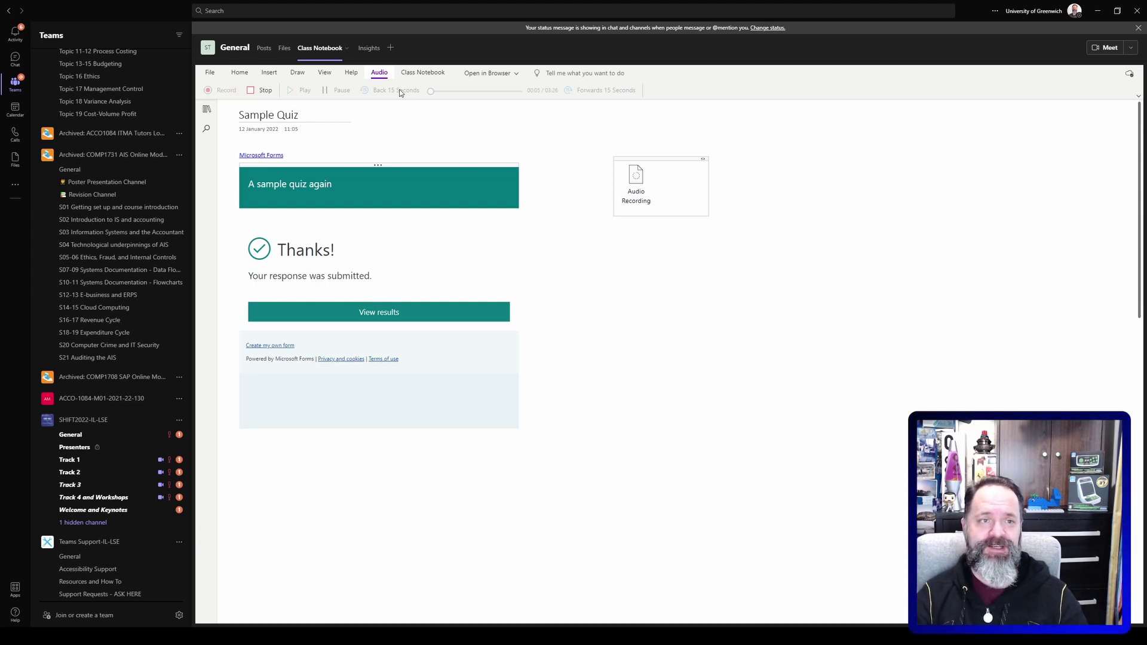
click(262, 91)
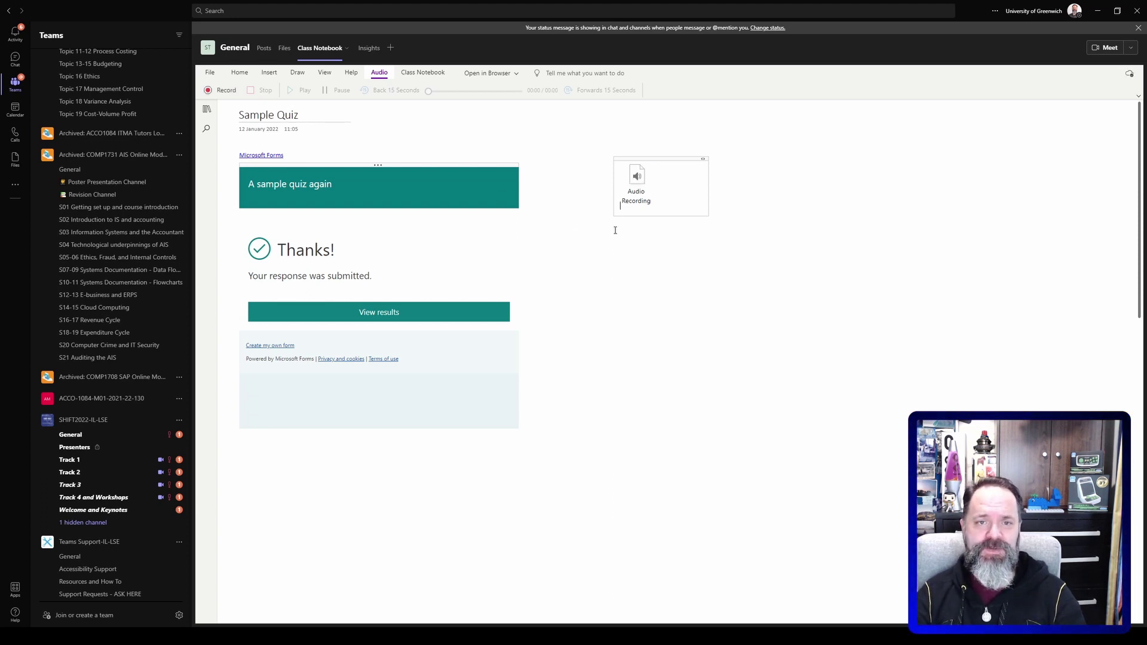
Play back the audio recording beside the quiz.
click(644, 174)
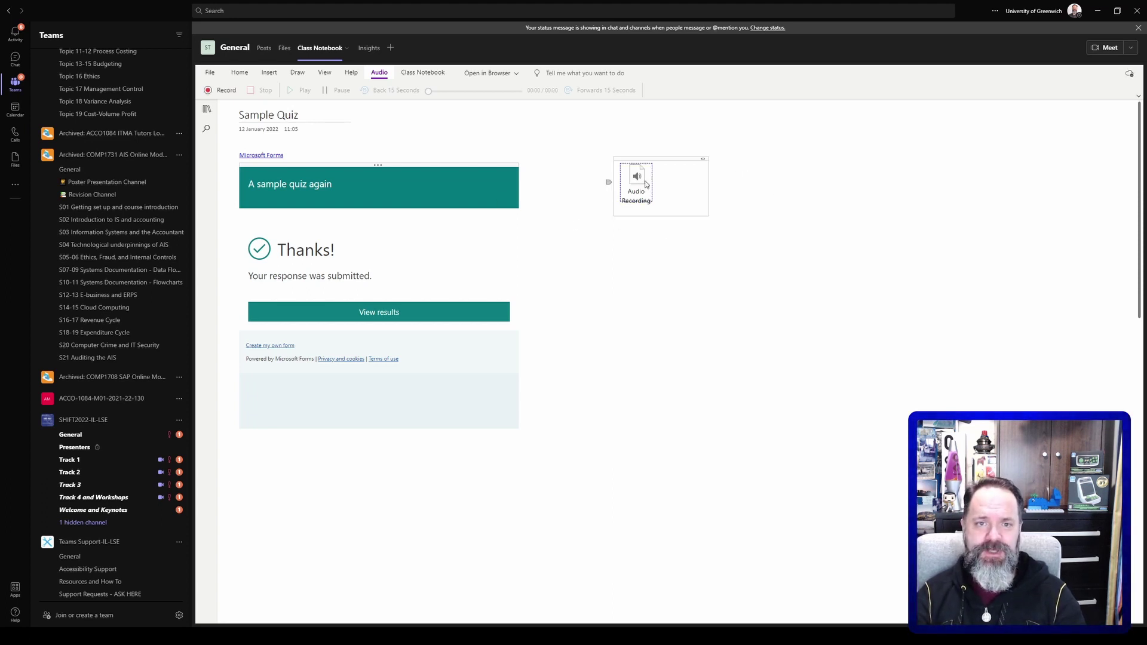
click(645, 174)
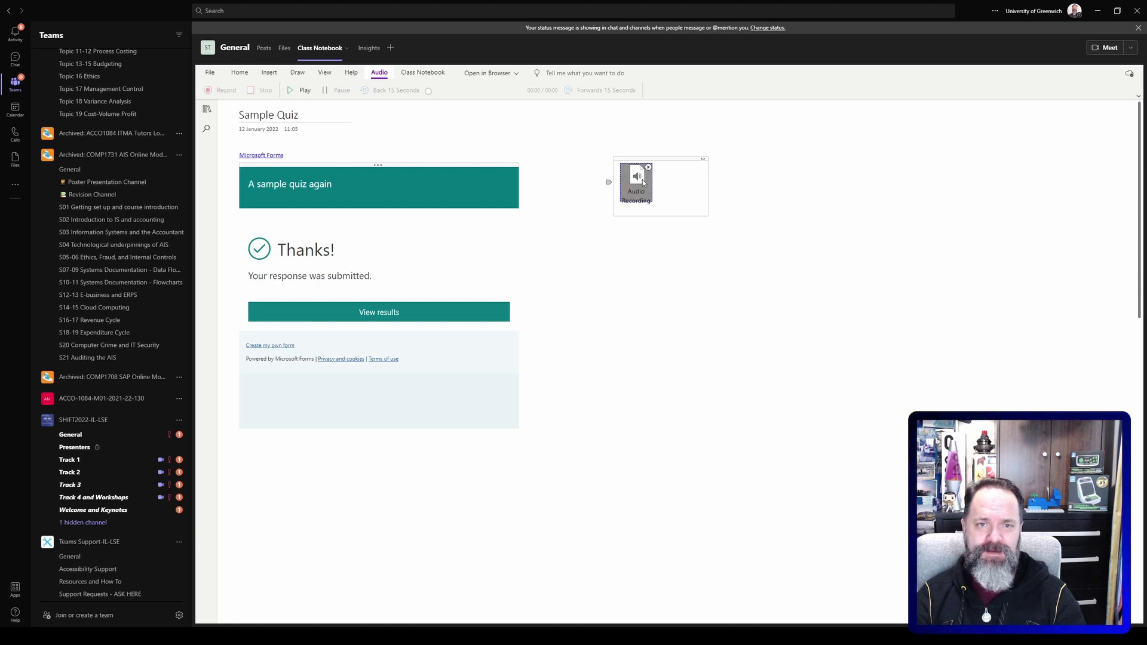
click(649, 168)
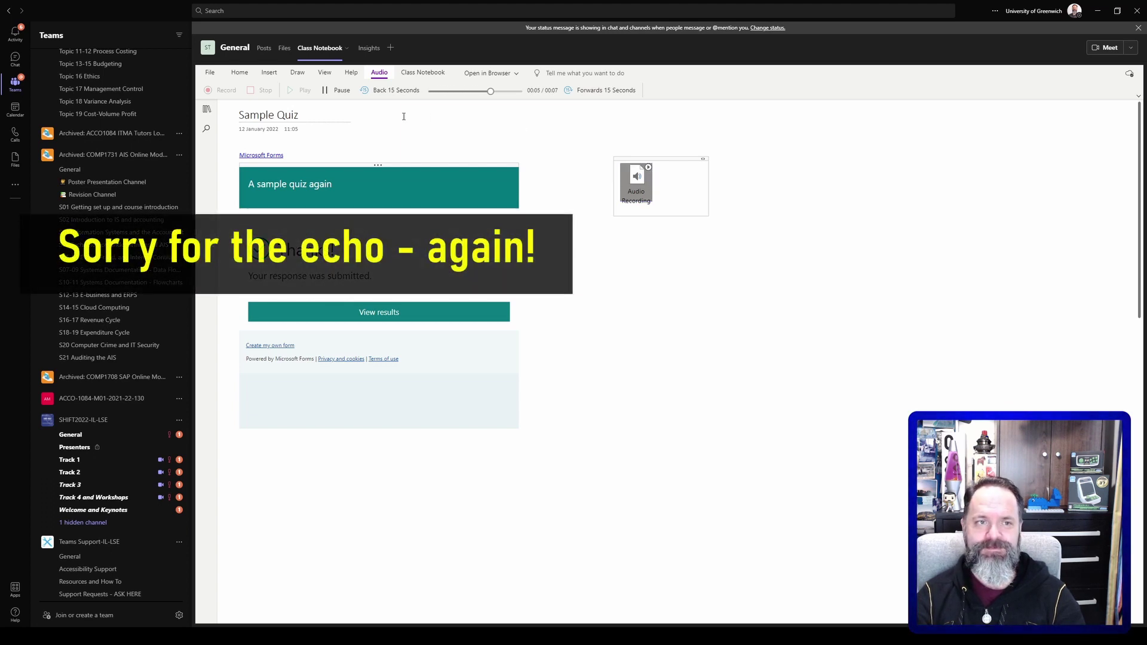
Insert the elephant sticker from the Fruit Crew set below the audio recording on the student's quiz page, and close the stickers.
click(613, 286)
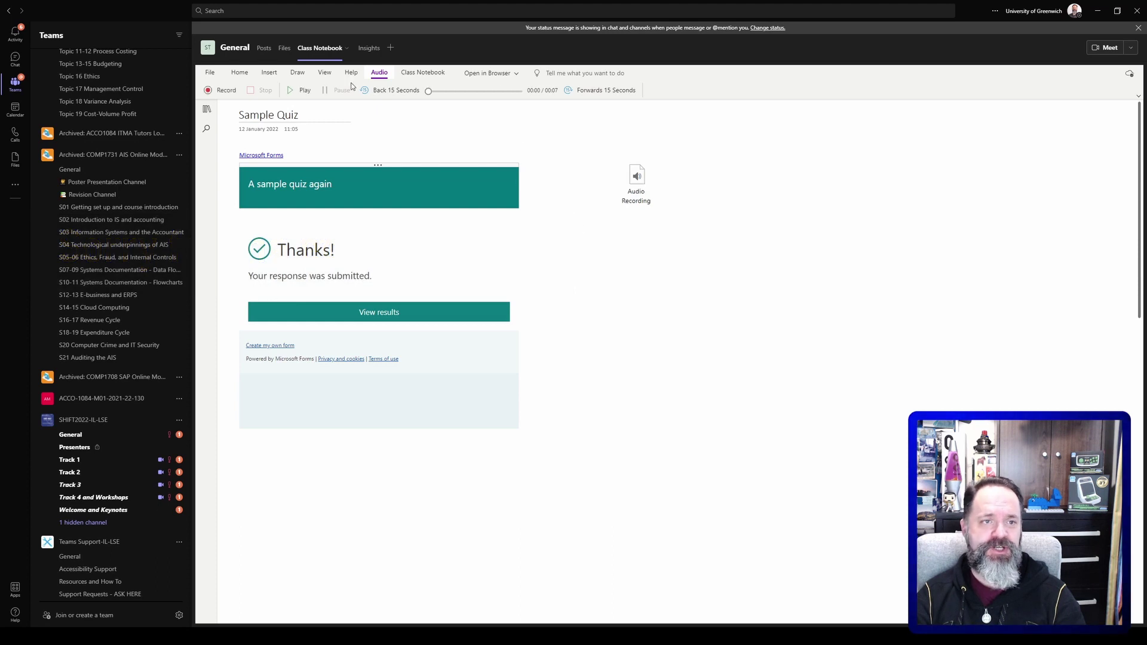
click(276, 73)
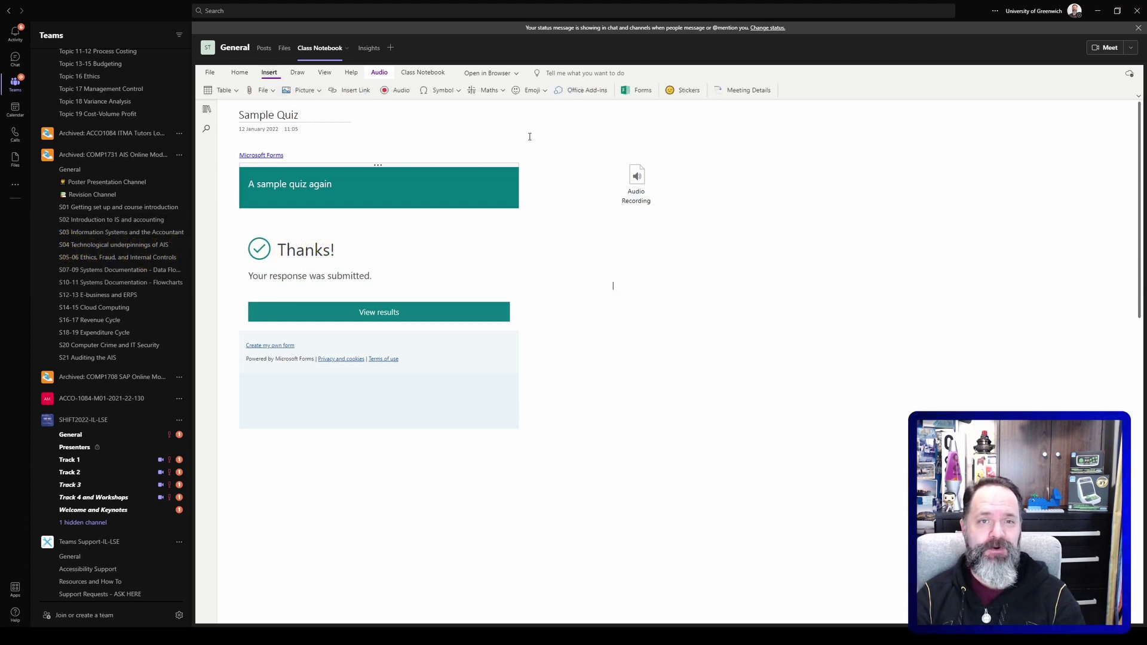
click(689, 93)
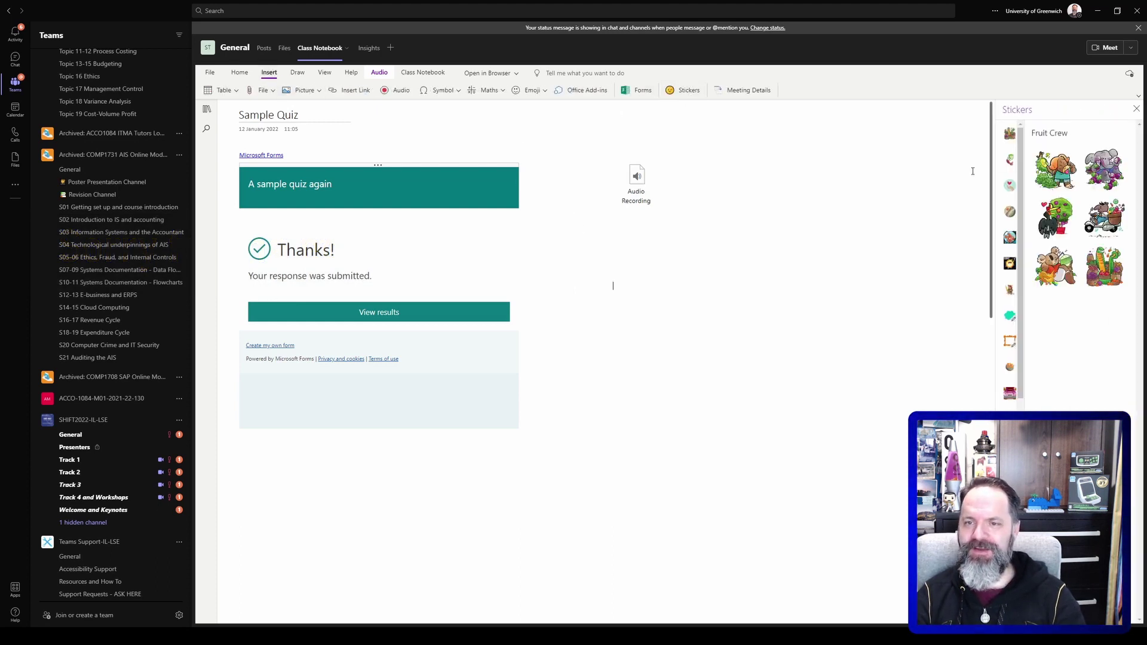
click(1011, 238)
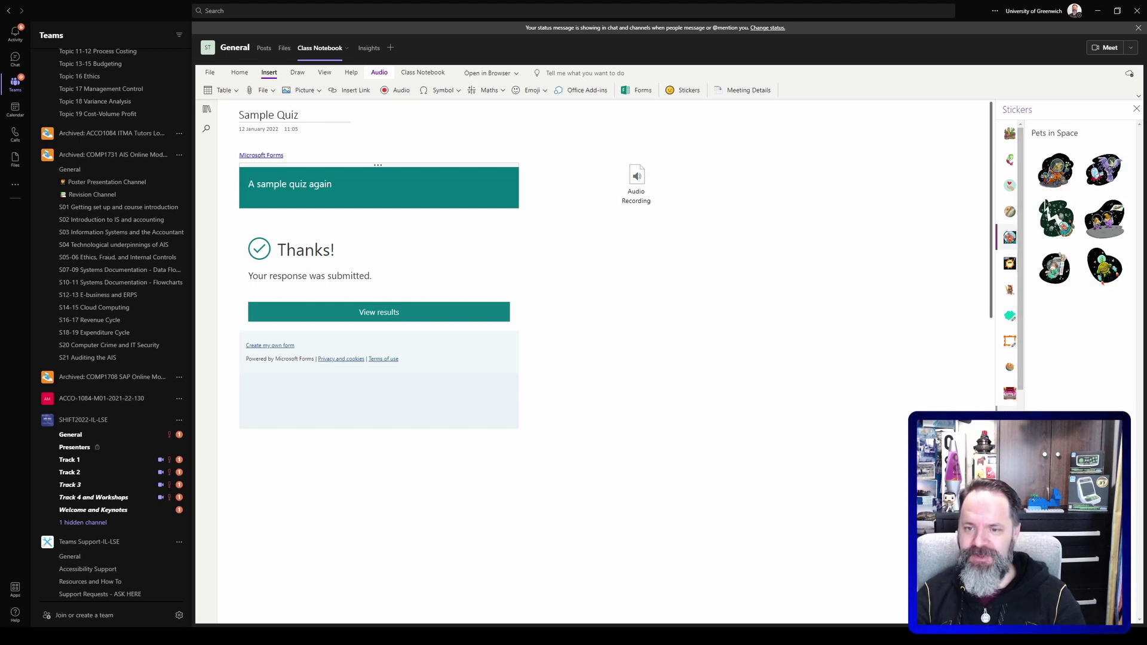
scroll(1081, 218, down, 3)
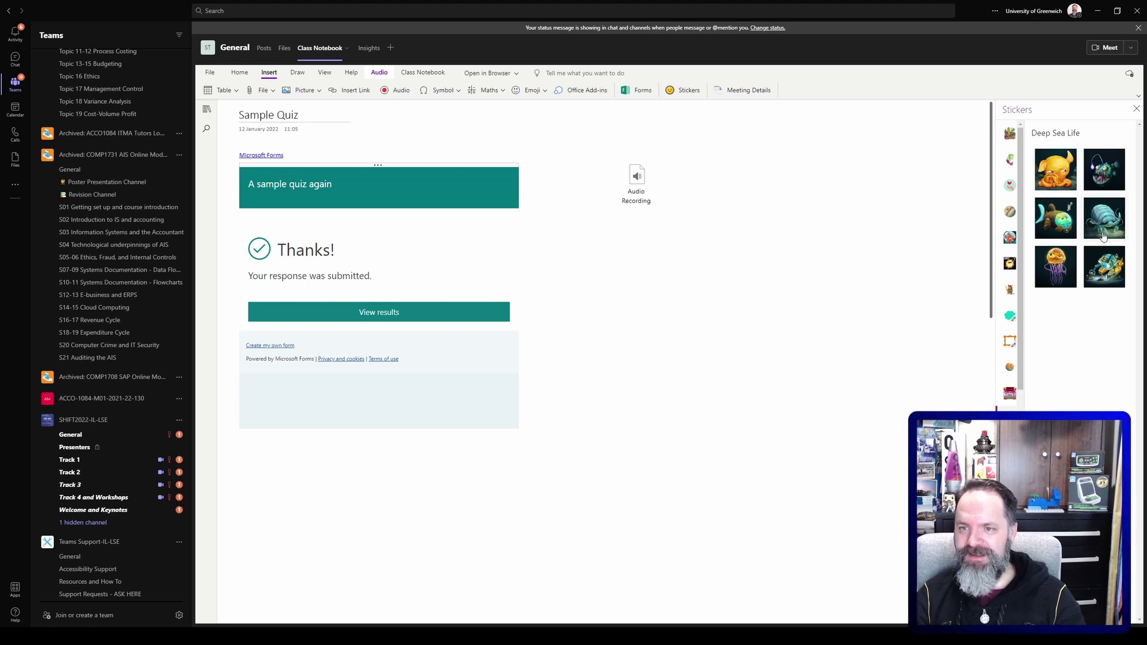
click(1012, 136)
click(1105, 170)
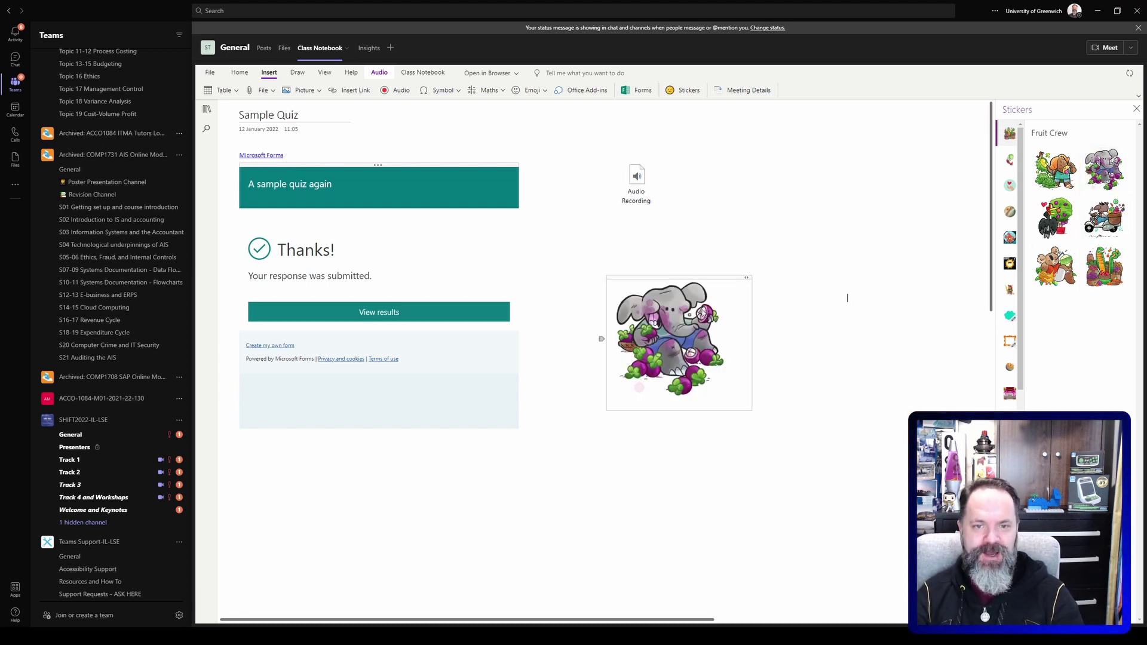
drag(686, 310, 650, 330)
click(797, 272)
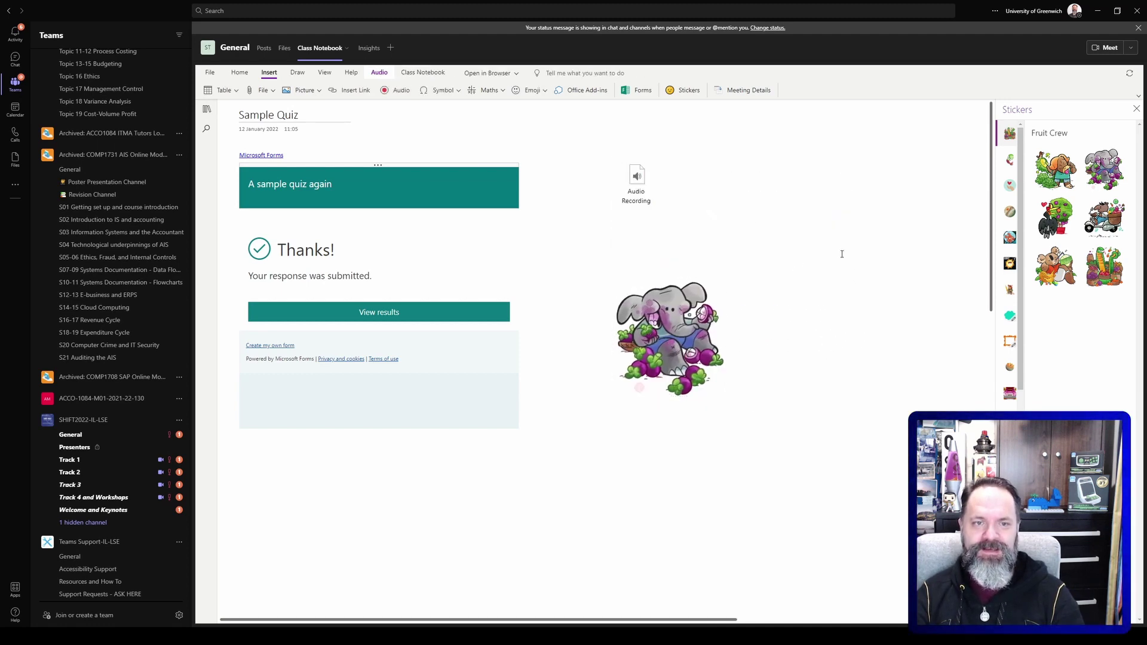
click(1137, 108)
Add a student notebook section named "06 Fun stuff" in the Class Notebook management settings and save it.
click(207, 109)
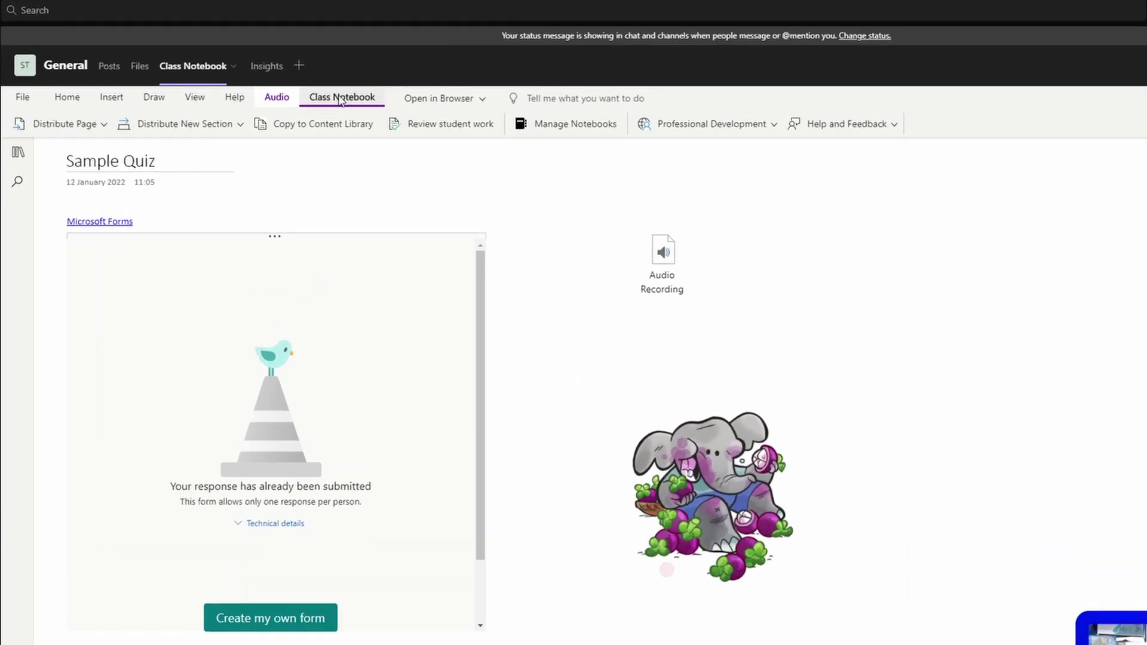
click(572, 134)
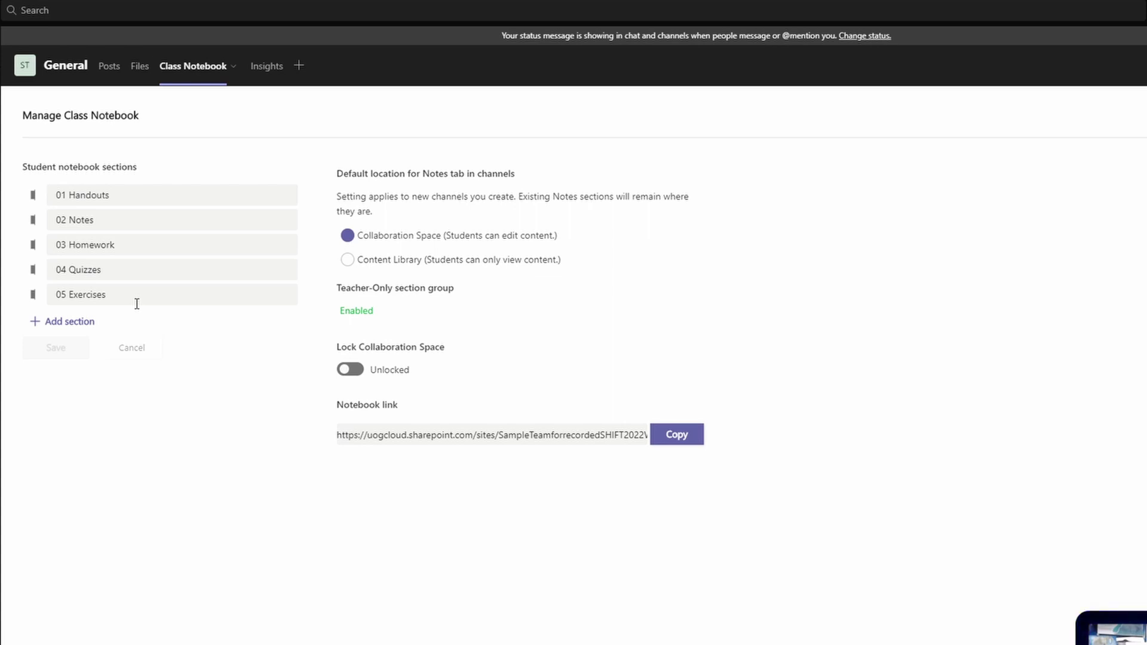
click(121, 295)
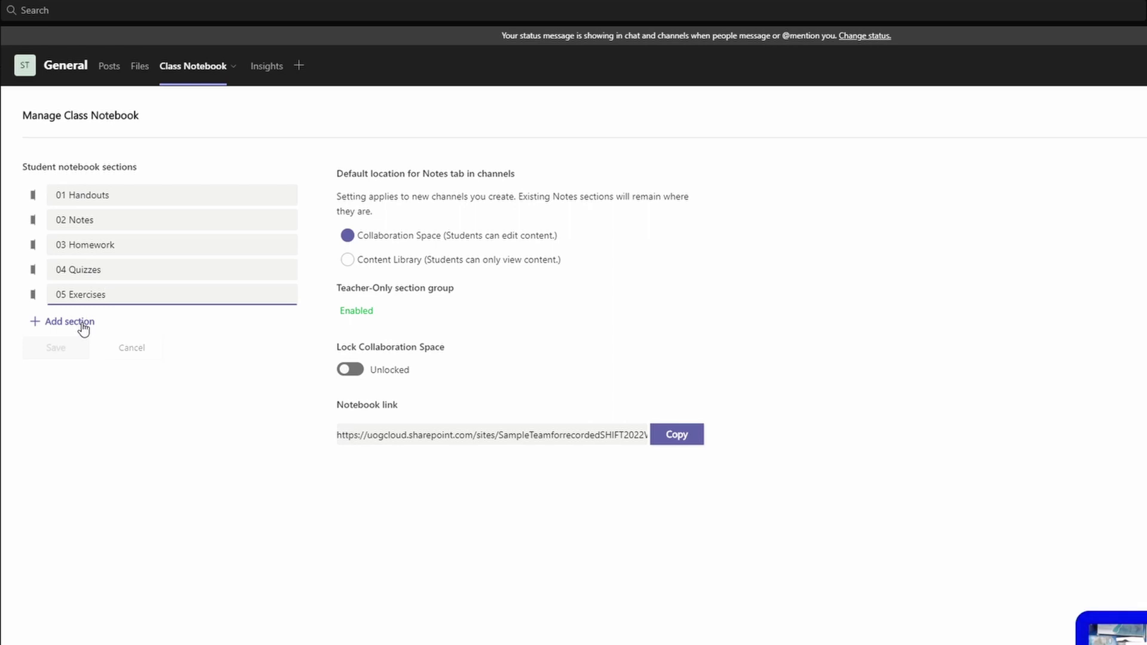
click(64, 320)
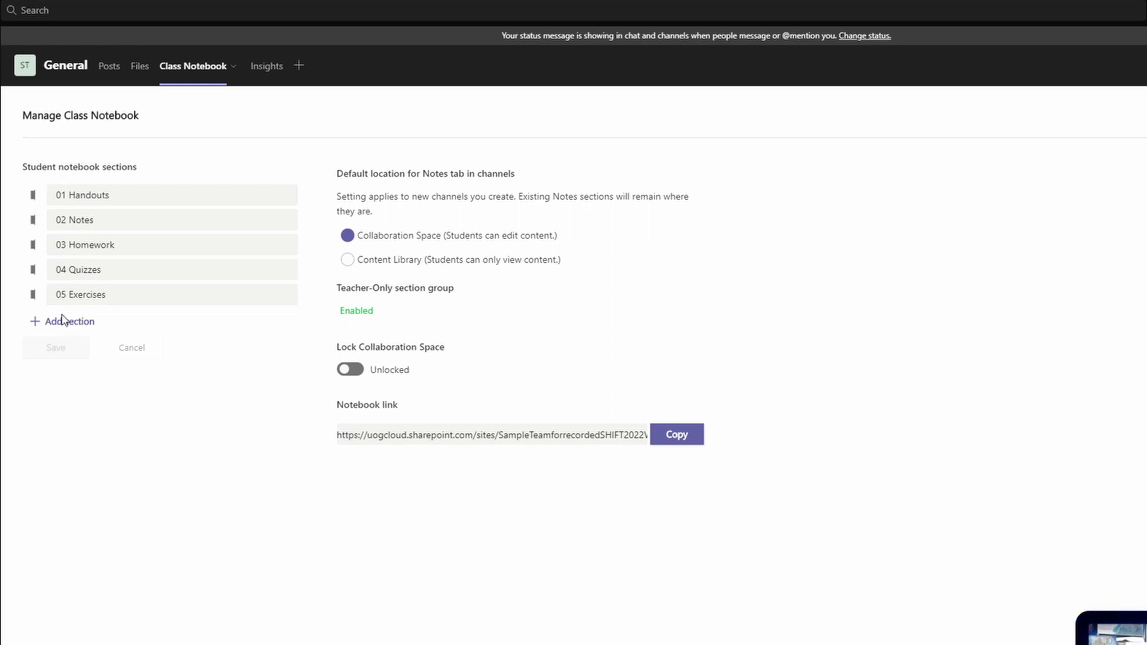
click(82, 324)
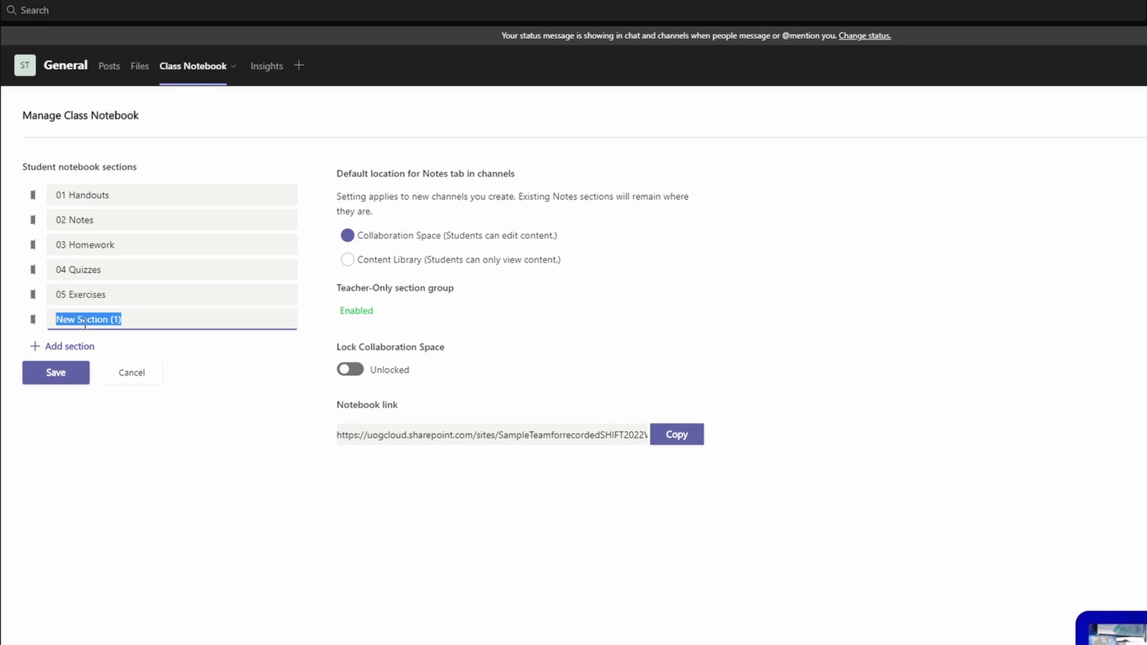
text(06 Fun stuff)
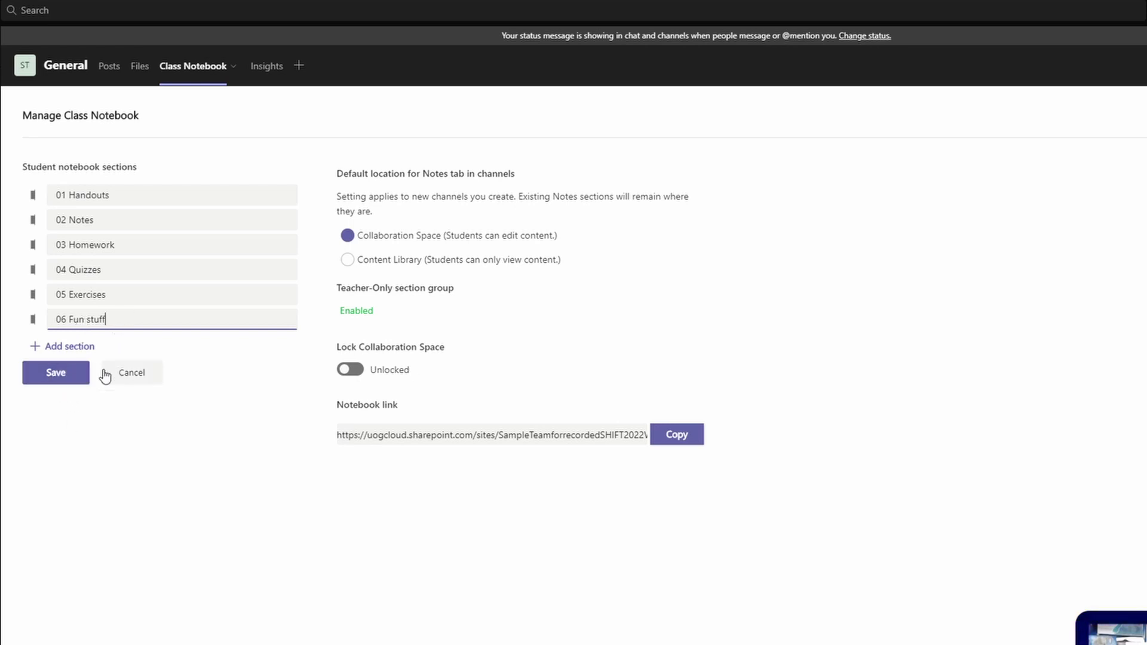
click(46, 376)
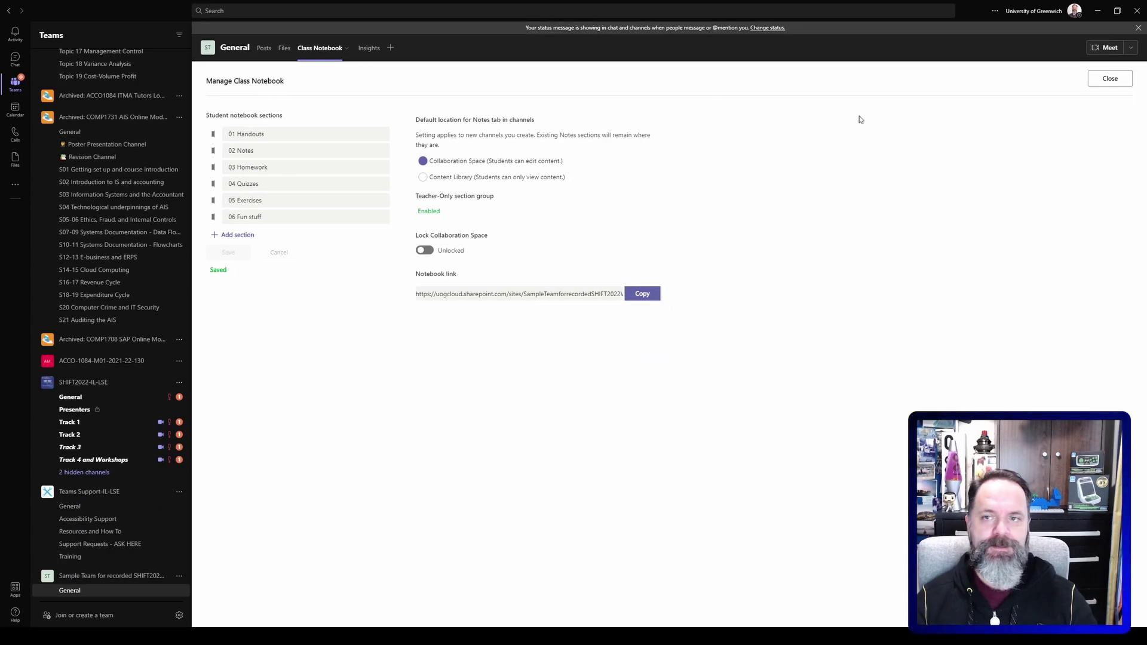
View the new 06 Fun stuff section in the student's notebook, and reopen the Class Notebook management settings.
click(1094, 83)
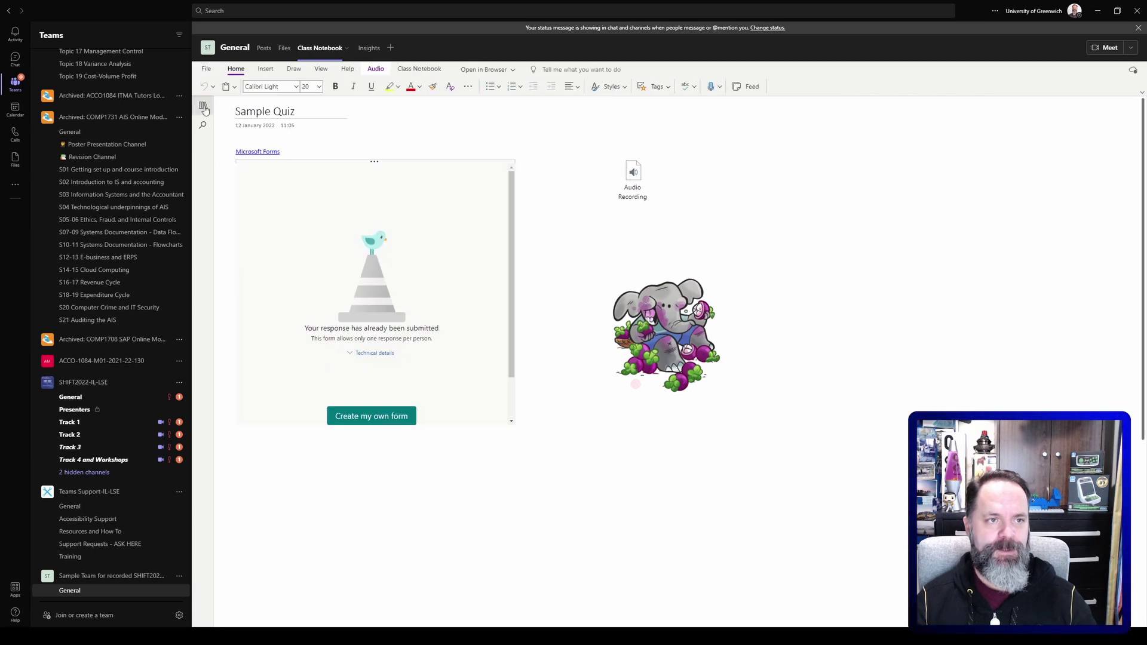
click(204, 108)
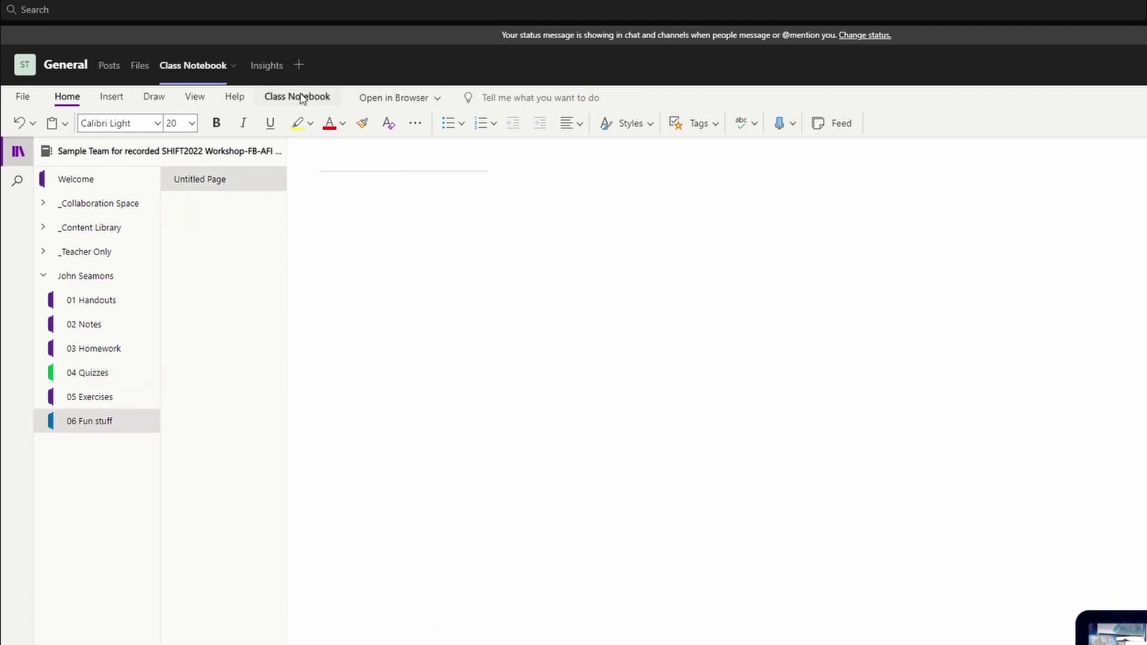
click(302, 97)
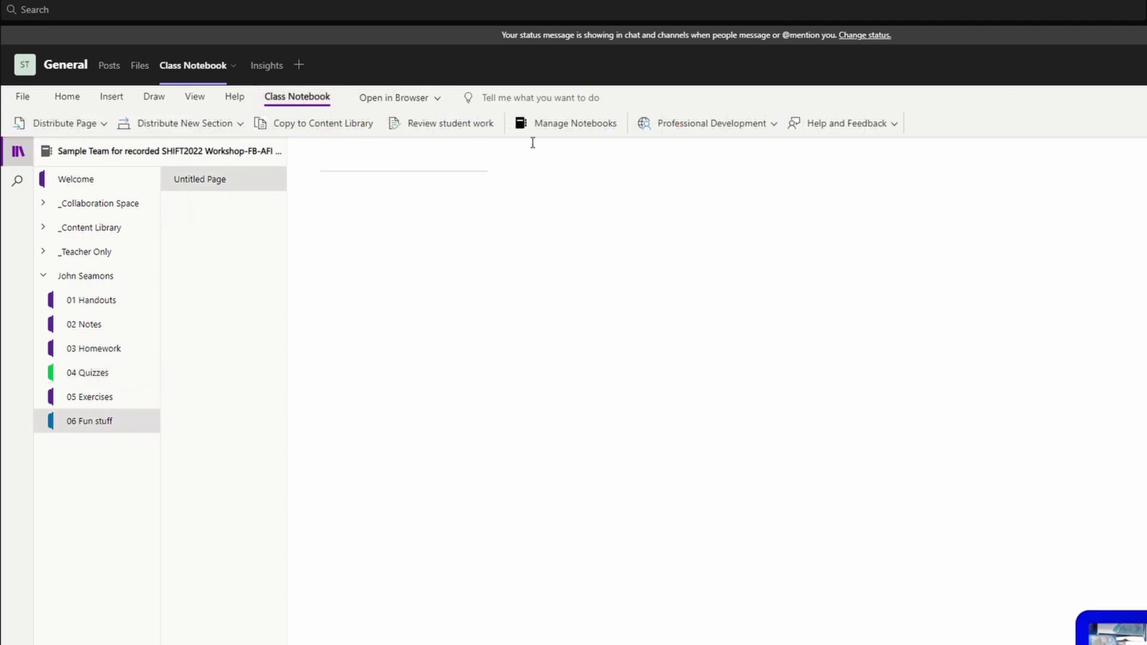
click(542, 126)
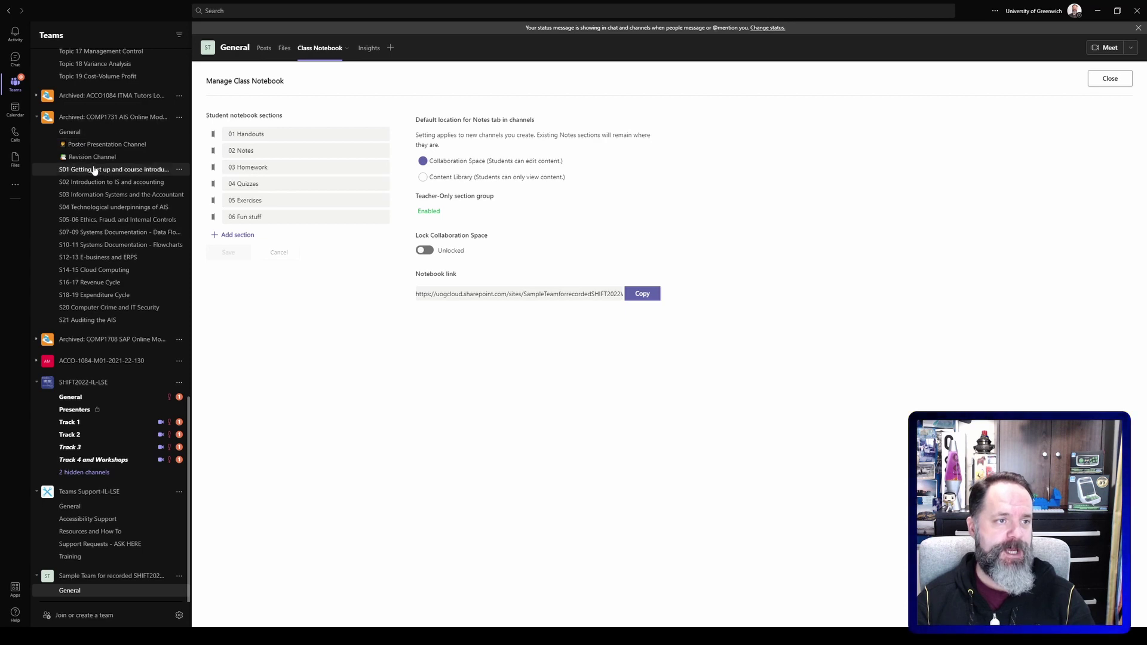
Add a page titled "Another page" with the text "Some content" to the Notes of the S02 Introduction to IS and accounting channel.
click(93, 172)
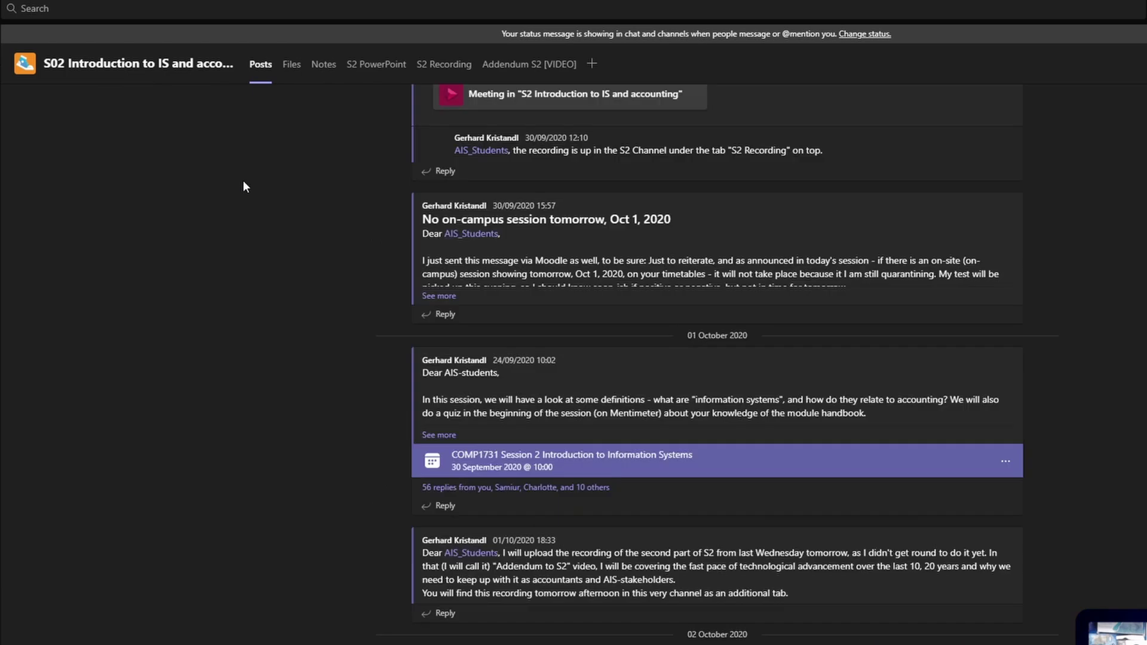
click(325, 67)
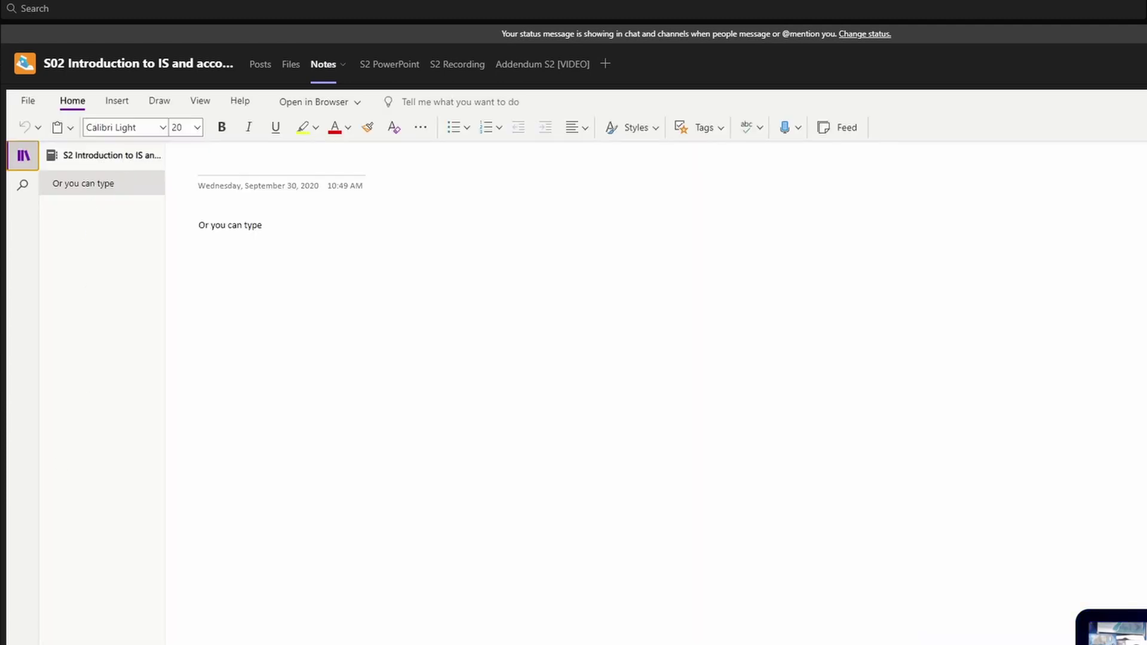
click(134, 643)
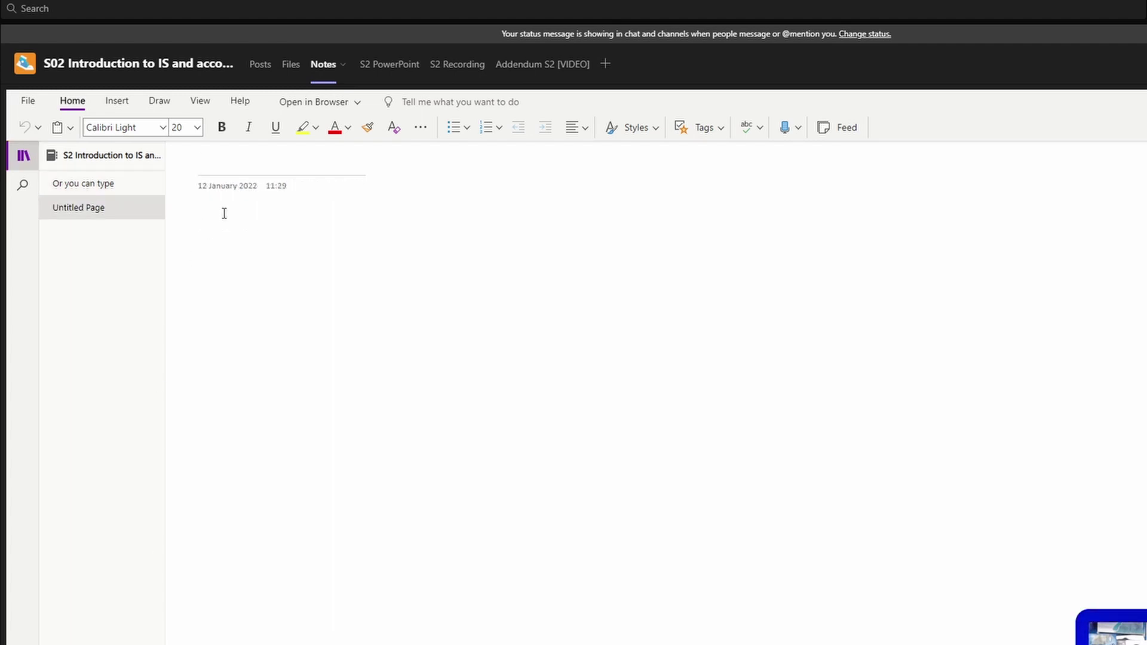
text(AS)
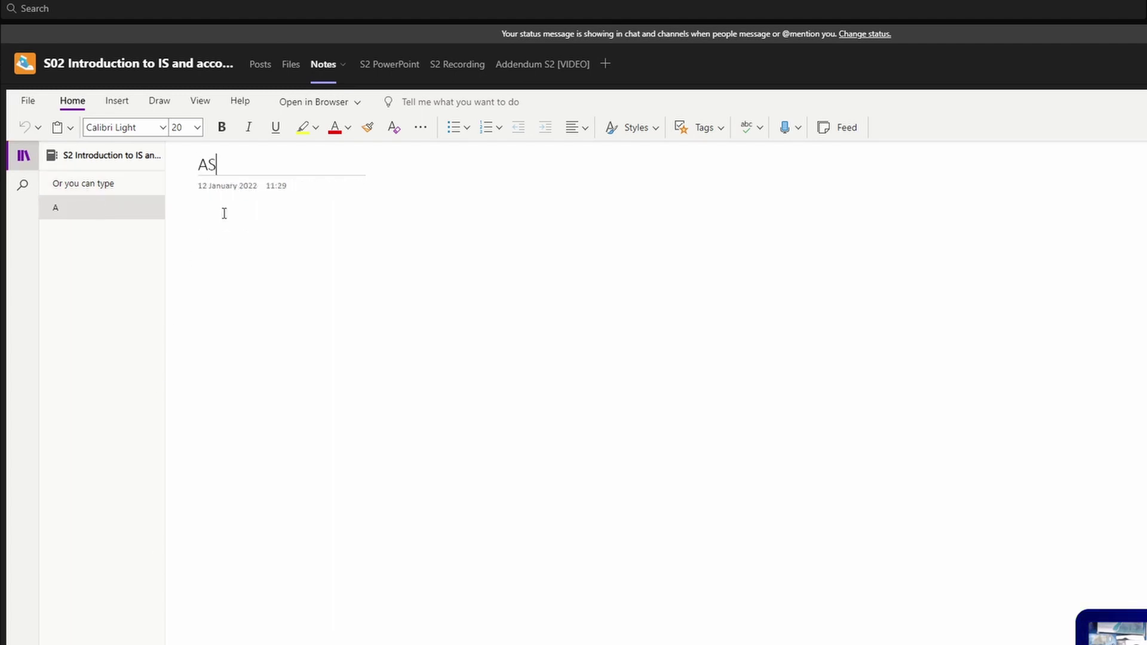
text(notehr pa)
key(BackSpace)
key(BackSpace)
key(BackSpace)
key(BackSpace)
key(BackSpace)
key(BackSpace)
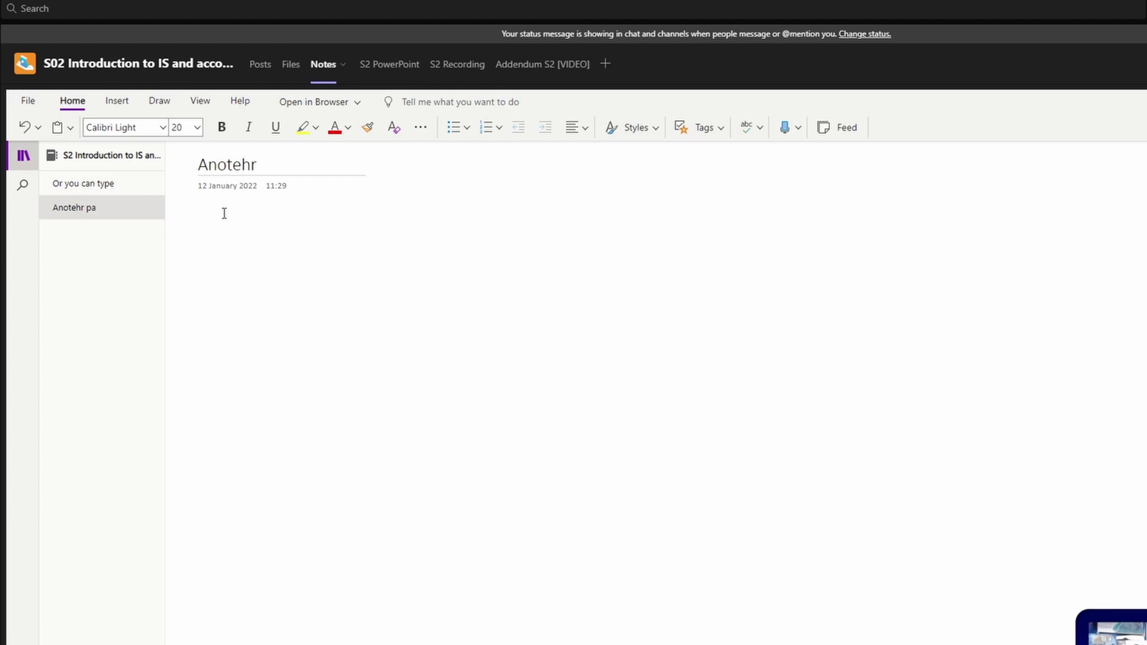
text(her page)
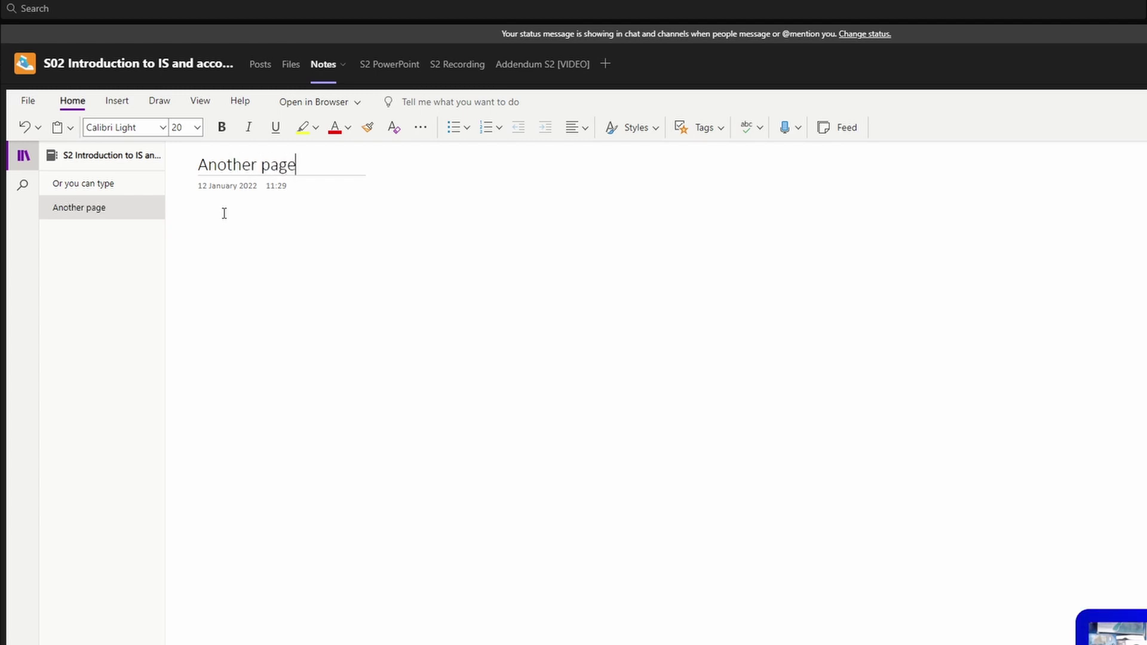
text(ome content)
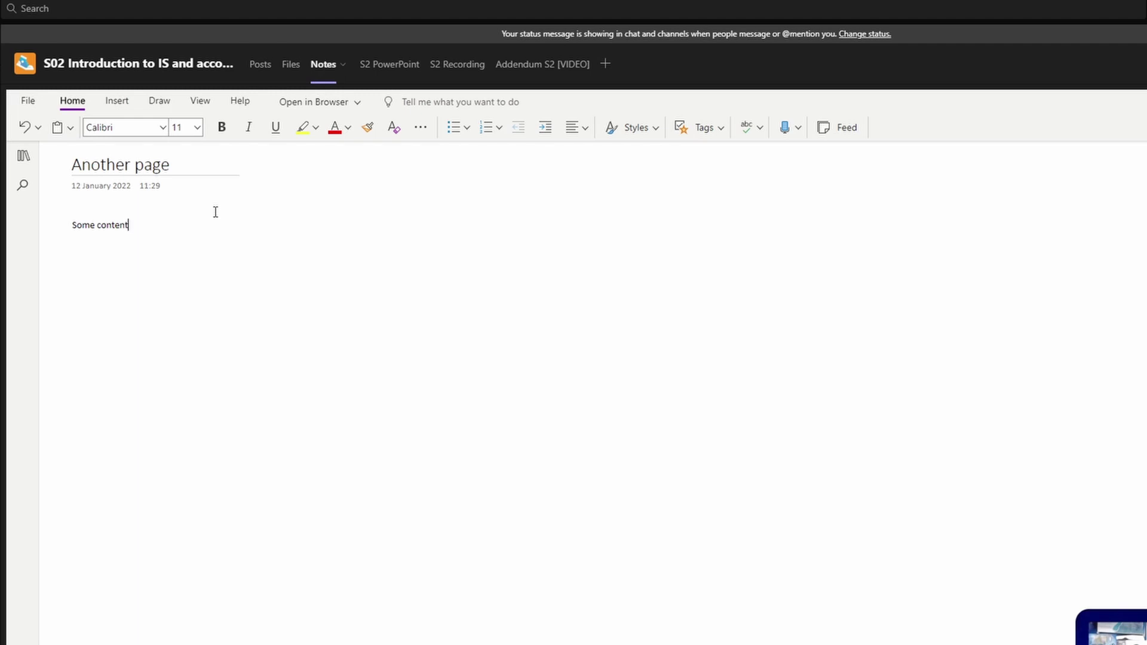
click(11, 167)
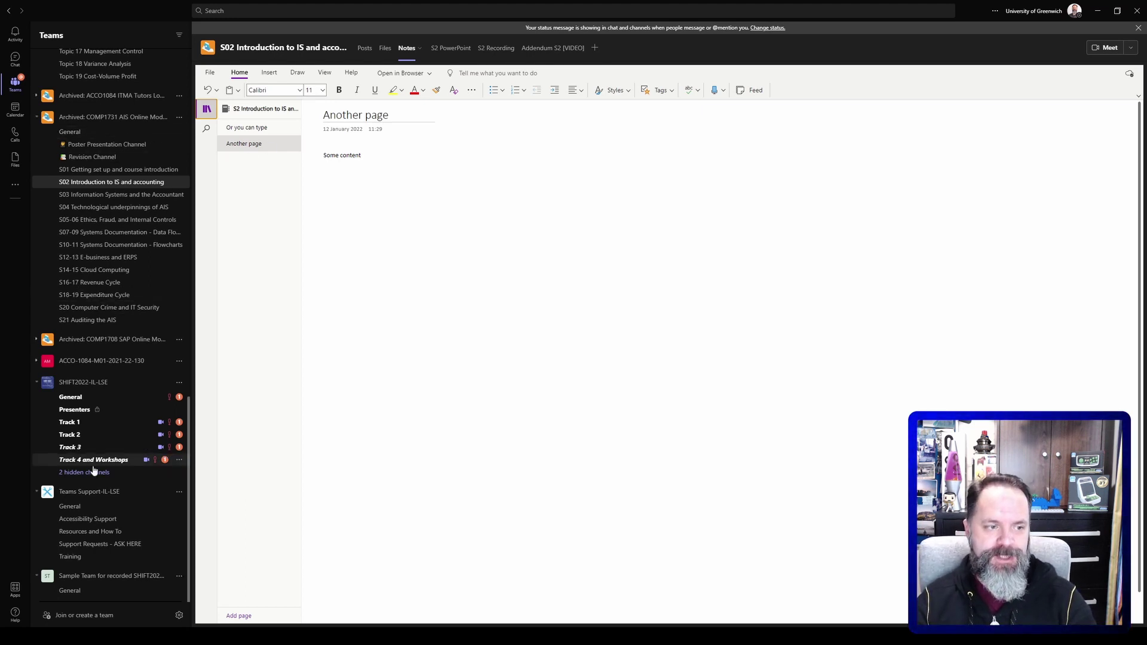
Return to the sample team's General channel and open the management settings of its Class Notebook.
click(71, 590)
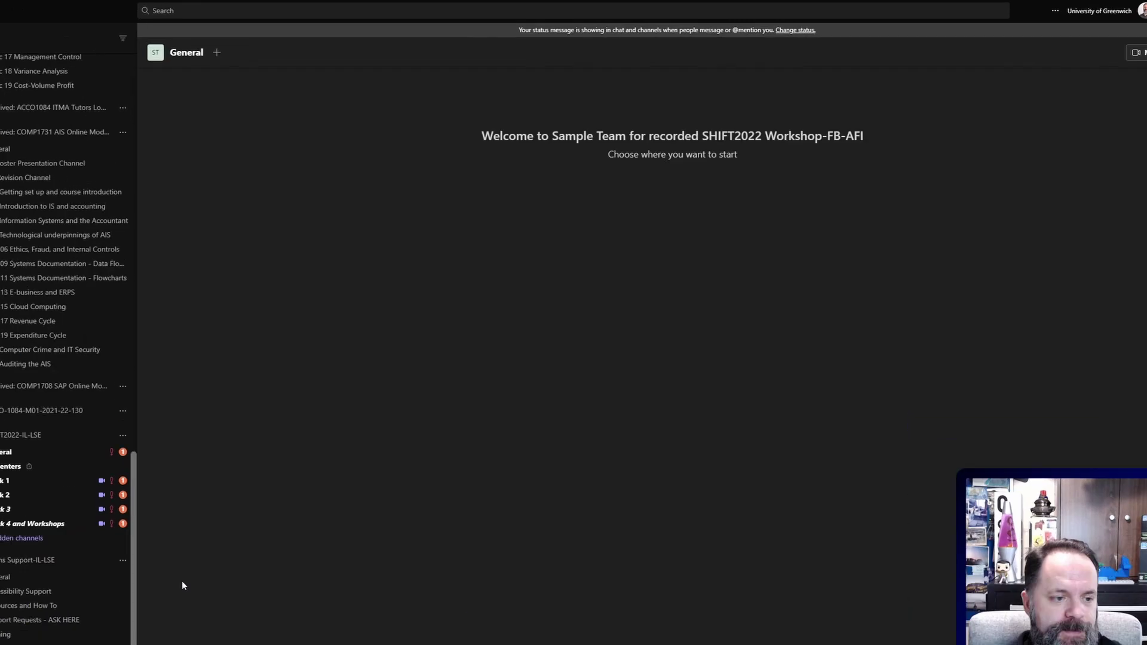
click(187, 67)
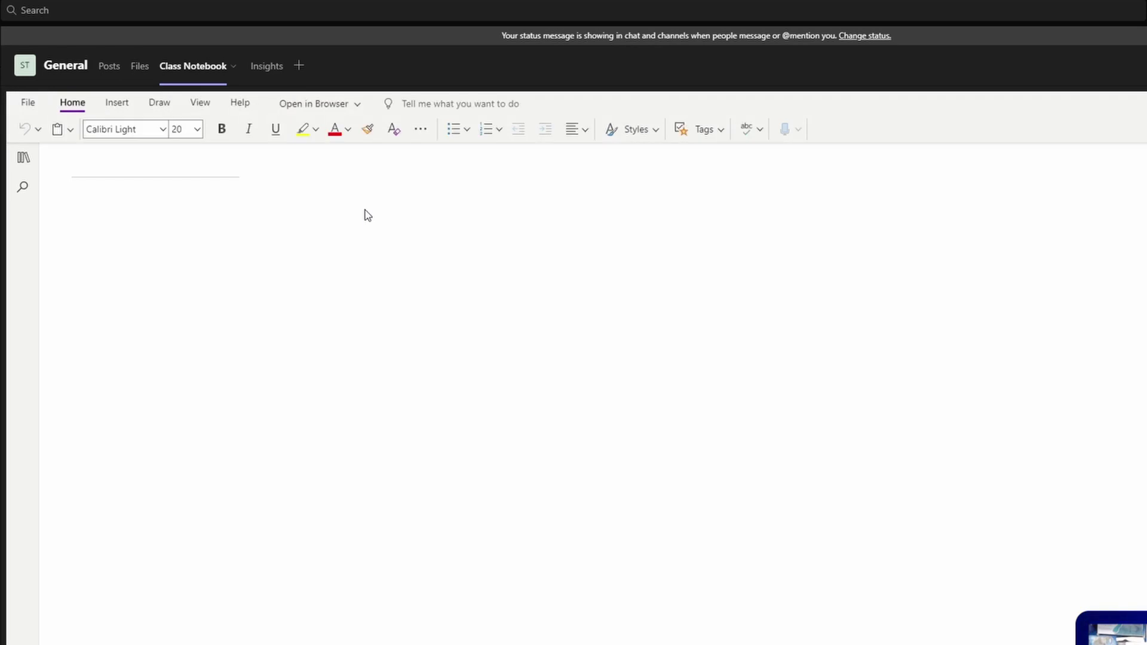
click(23, 163)
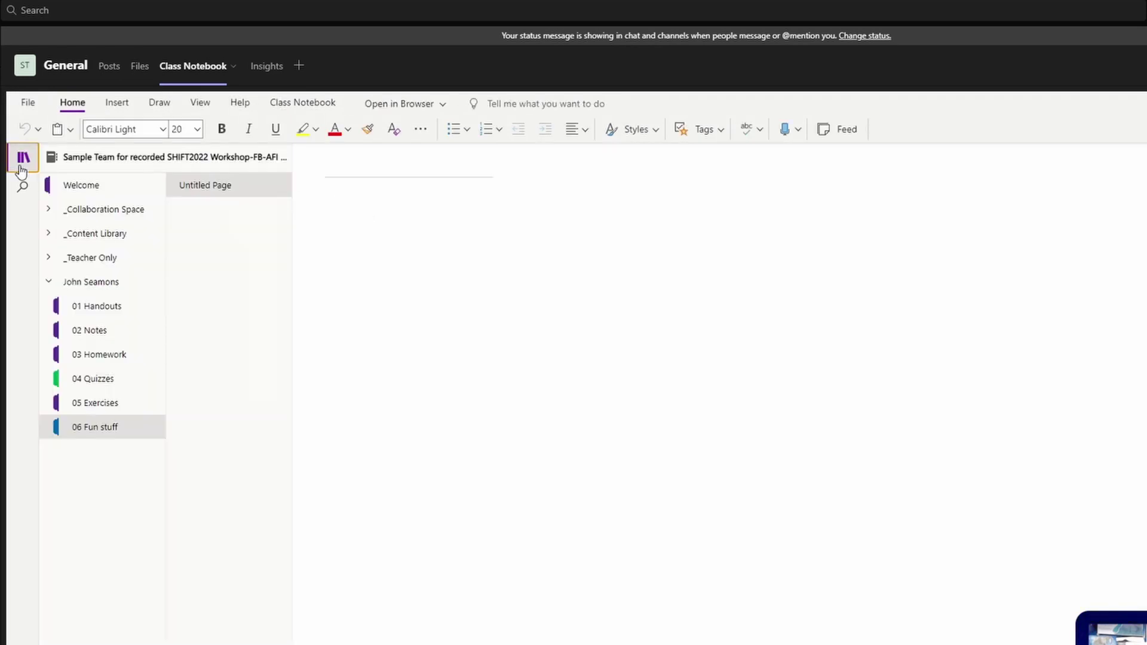
click(339, 112)
click(565, 132)
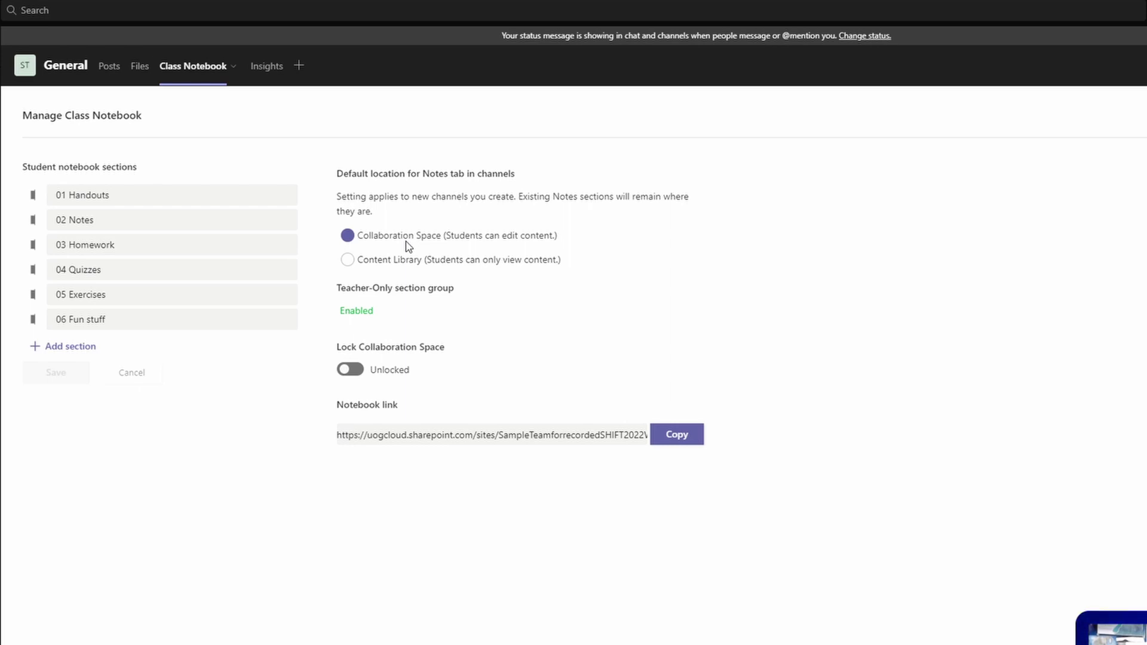
Switch the default Notes location to Content Library and back to Collaboration Space, and copy the notebook link.
click(347, 261)
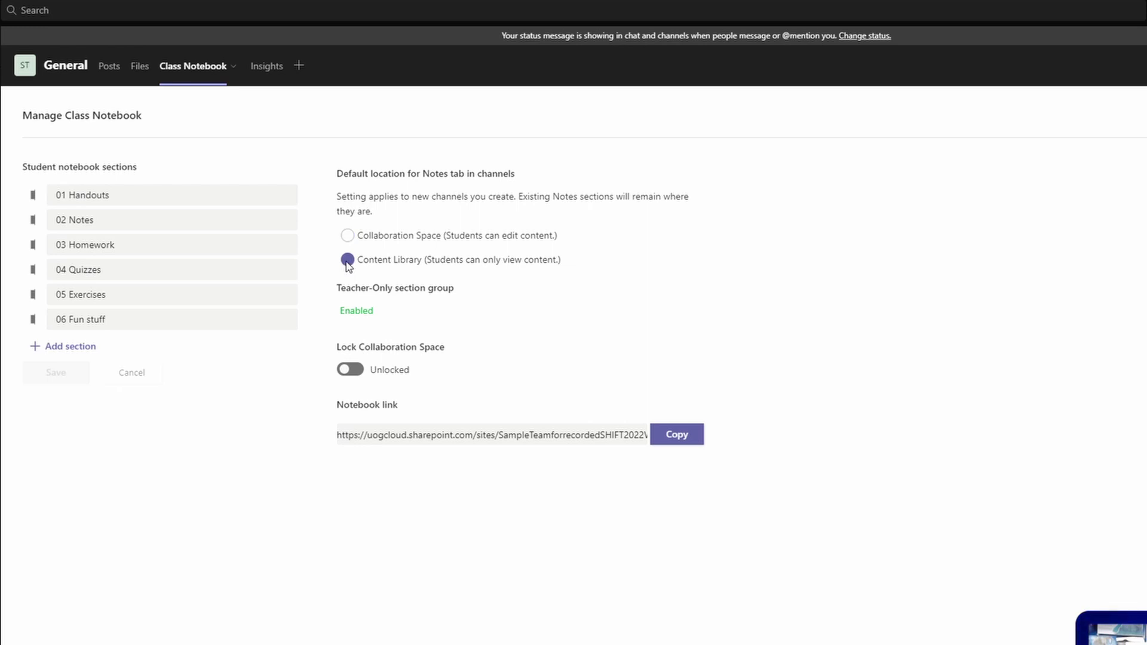
click(348, 236)
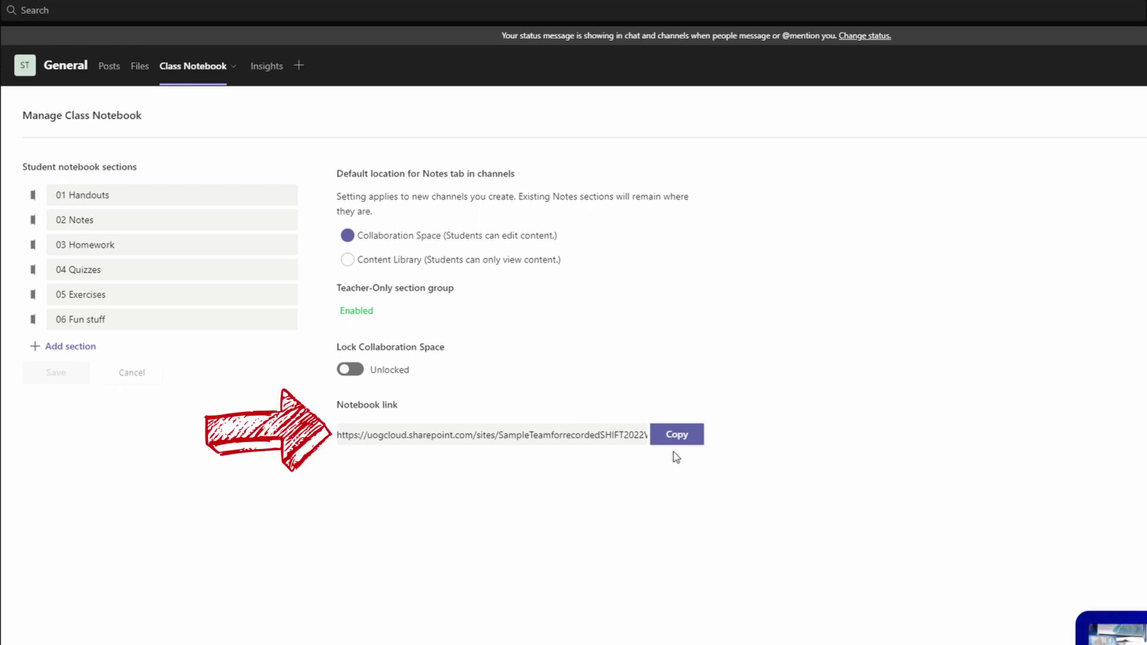
click(677, 437)
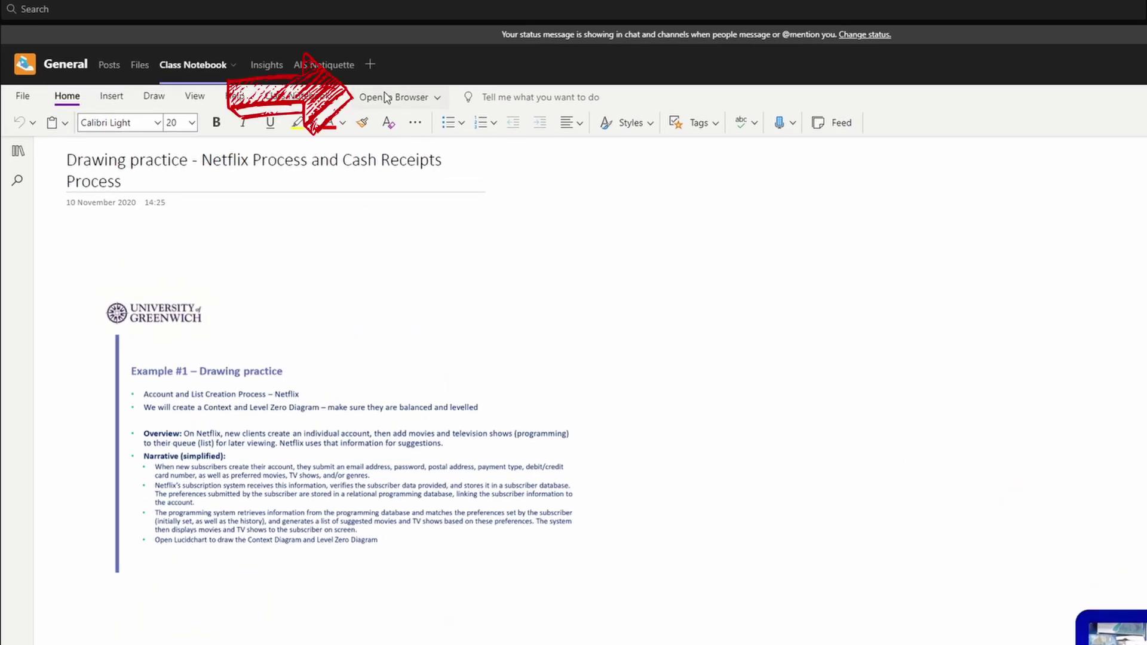
Open the Class Notebook page "Drawing practice - Netflix Process and Cash Receipts Process" in the OneNote desktop app.
click(435, 97)
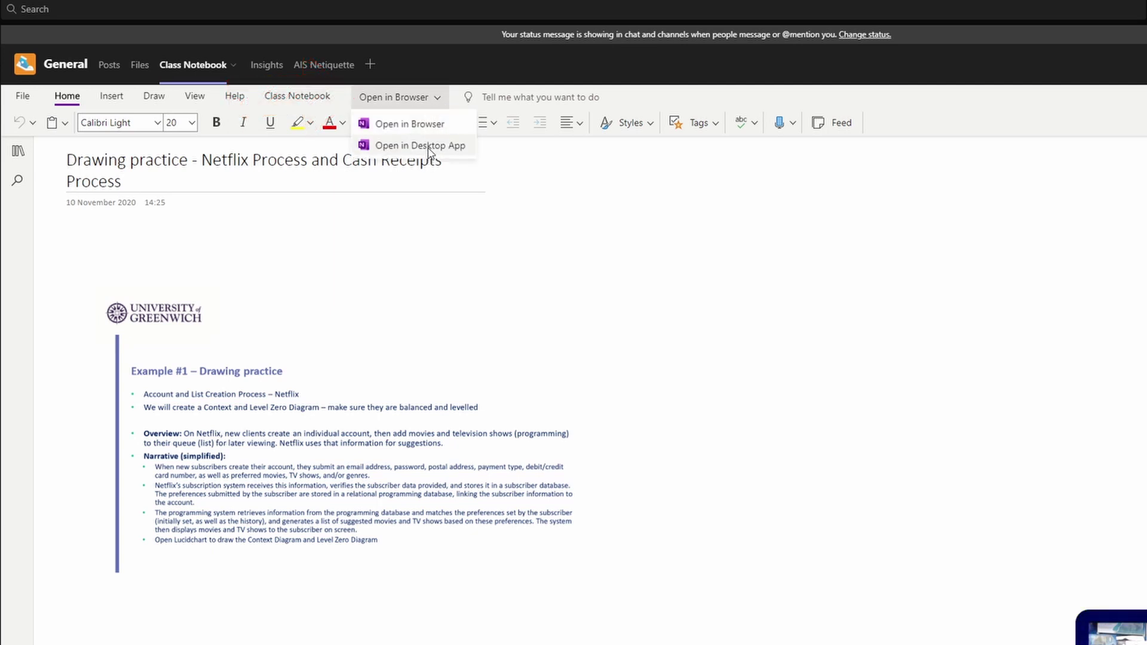
click(428, 148)
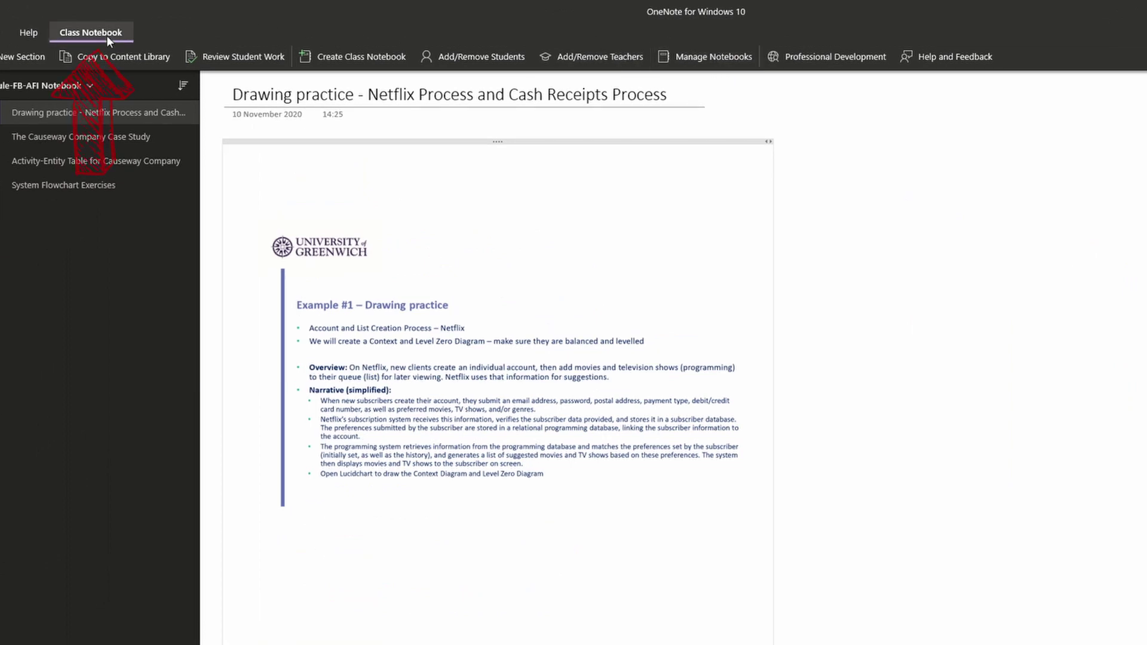
Open the COMP1731 notebook's Collaboration Space permissions and start a new section named "Group project January 12 2022 - Group 3".
click(704, 55)
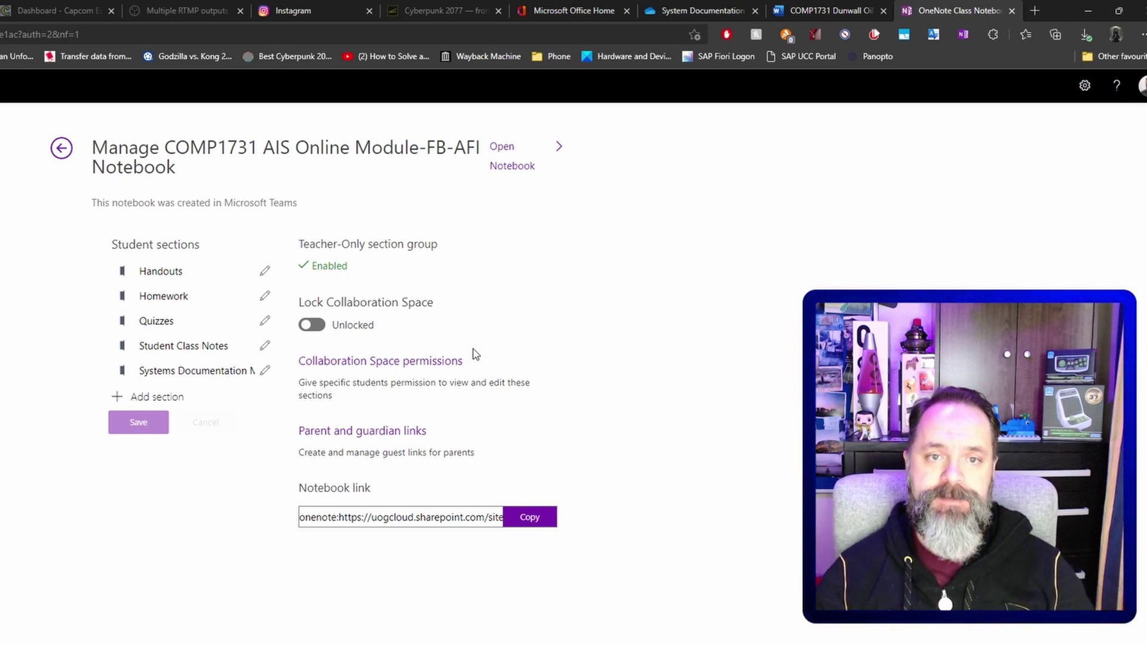
click(368, 361)
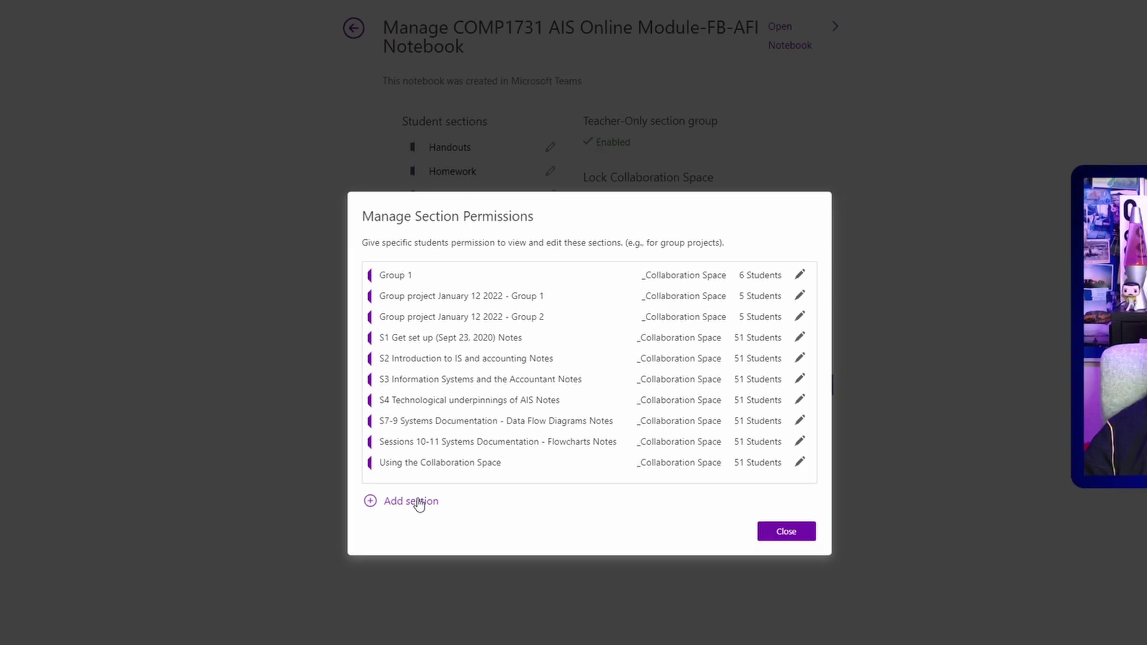
click(419, 503)
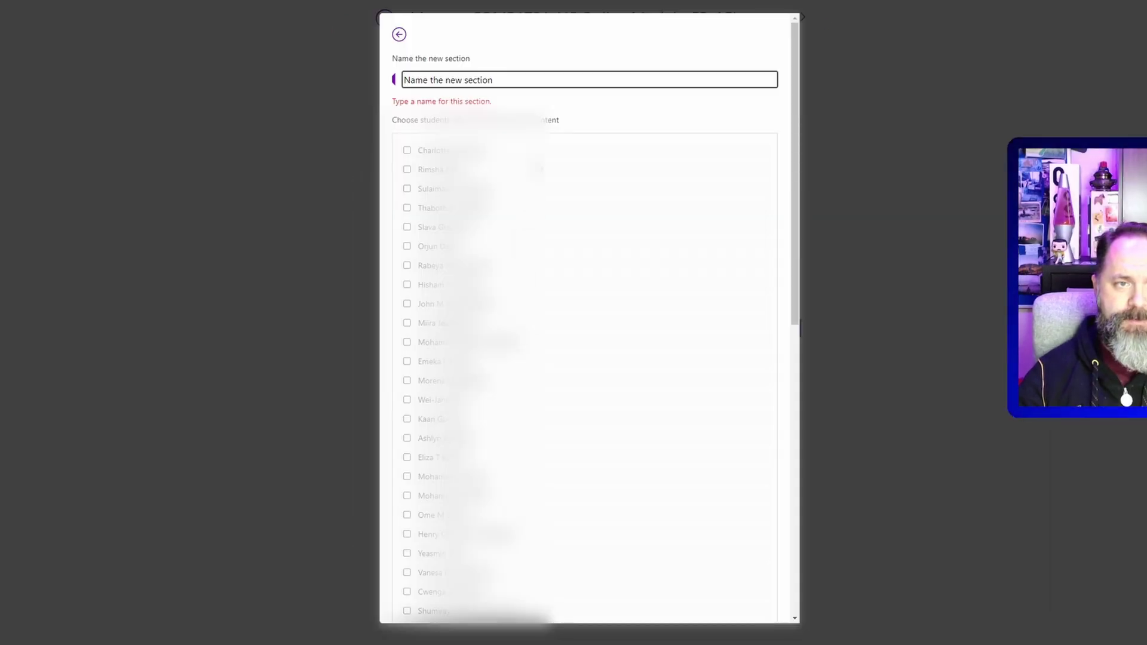
text(Grou)
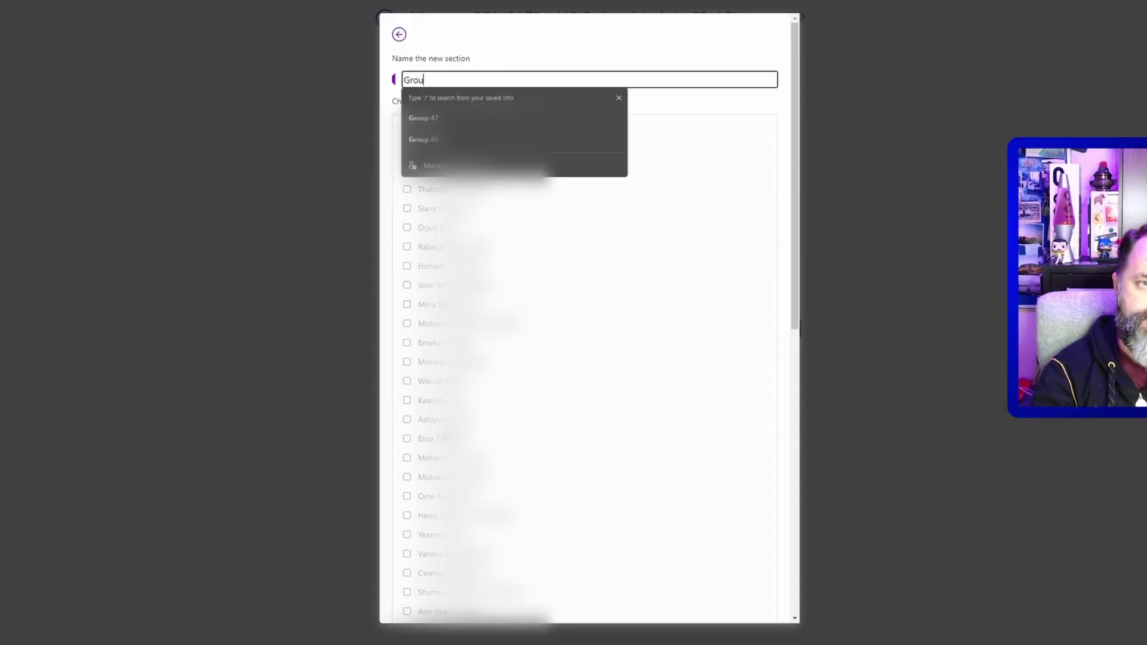
text(p project Jan)
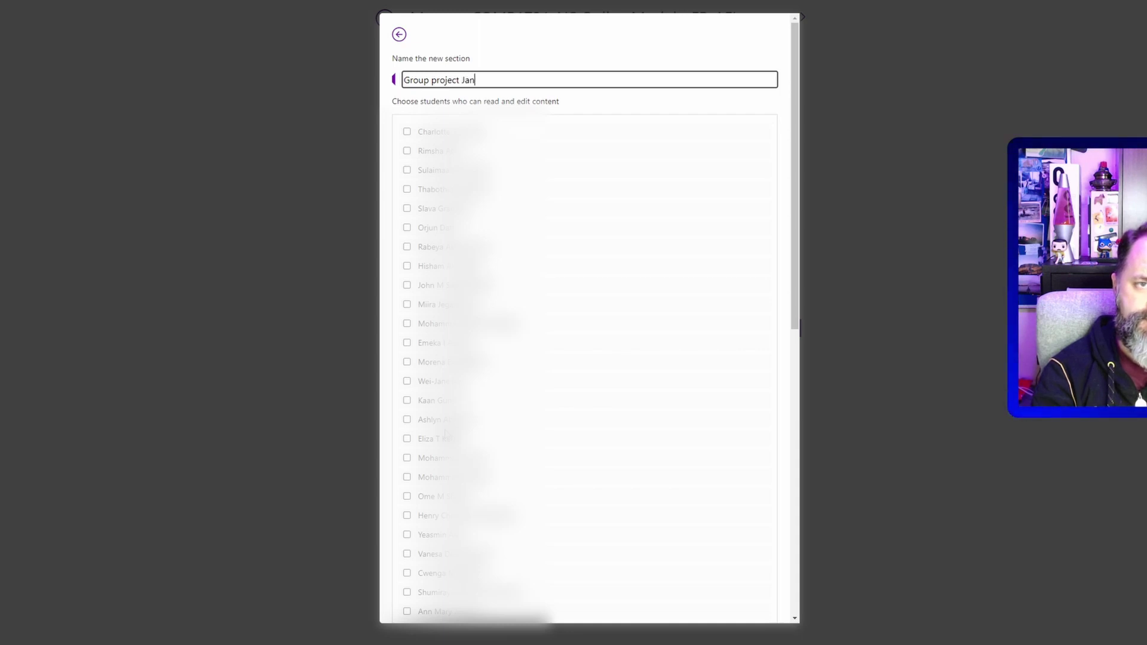
text(uary 12 2022)
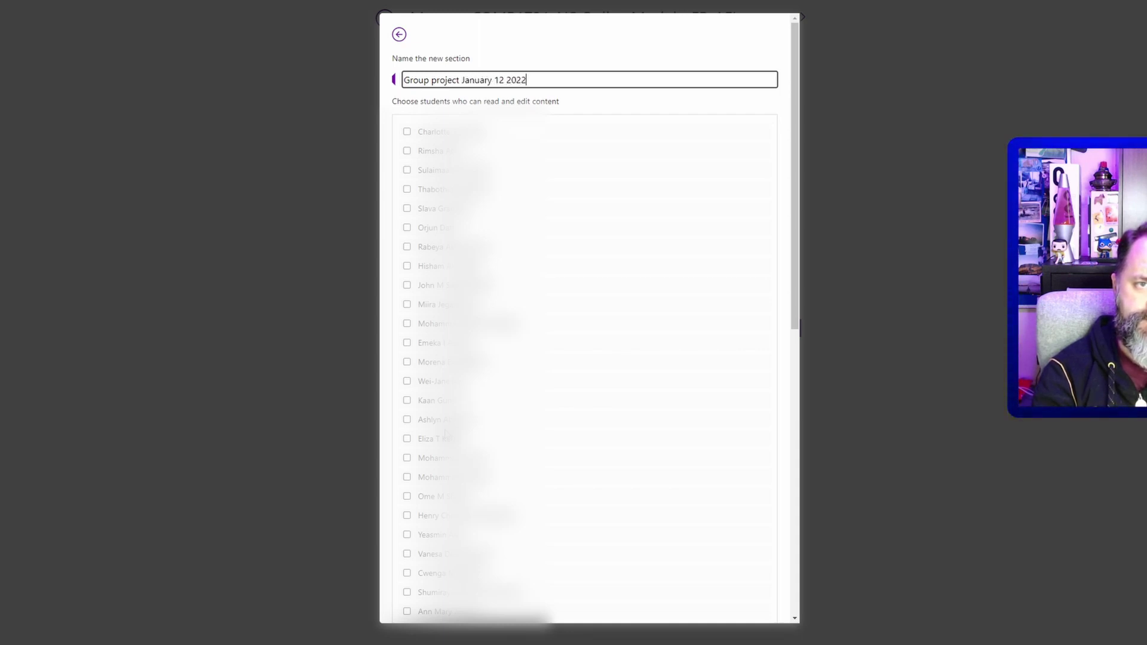
text( - Group )
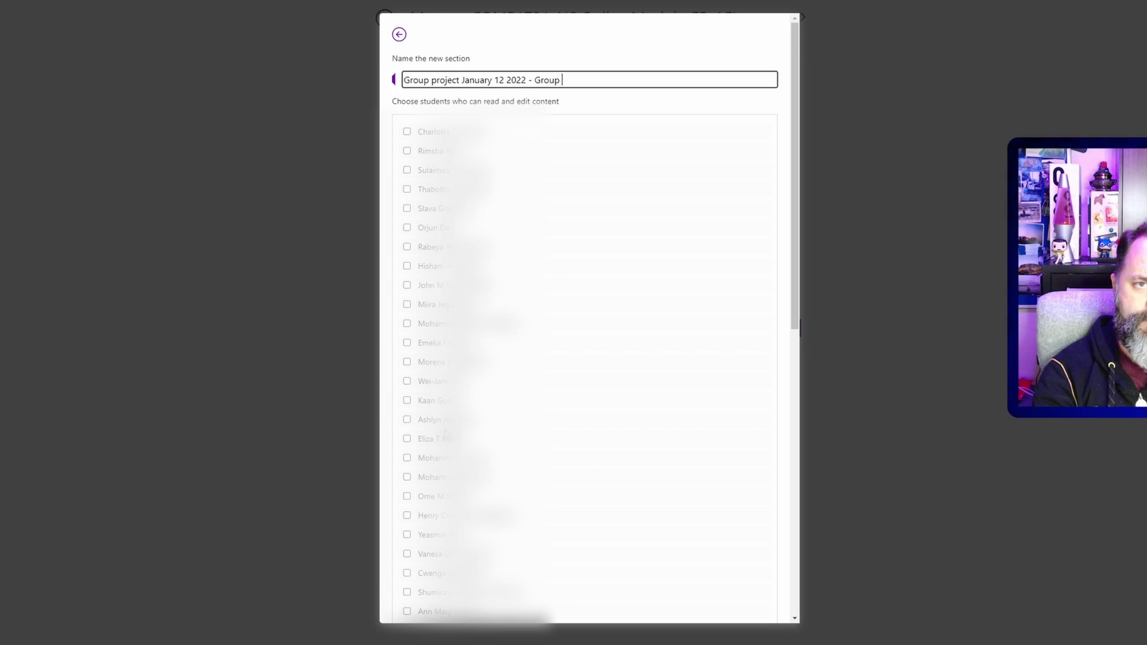
text(3)
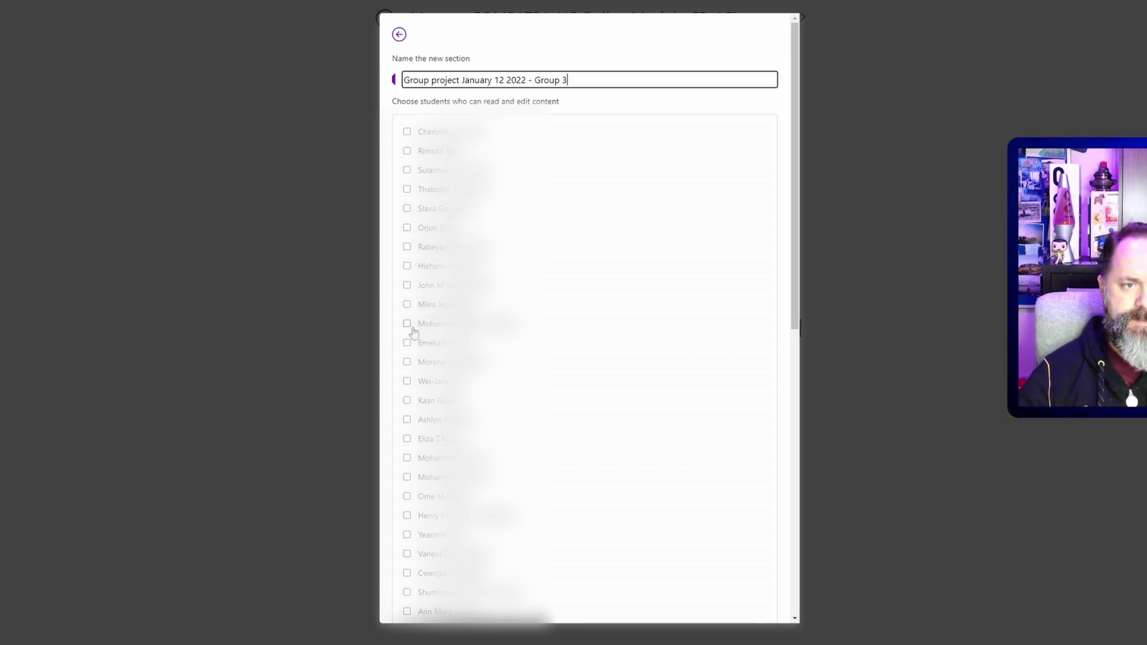
Select five students for the new section and create it in _Collaboration Space.
click(407, 363)
click(407, 382)
click(407, 401)
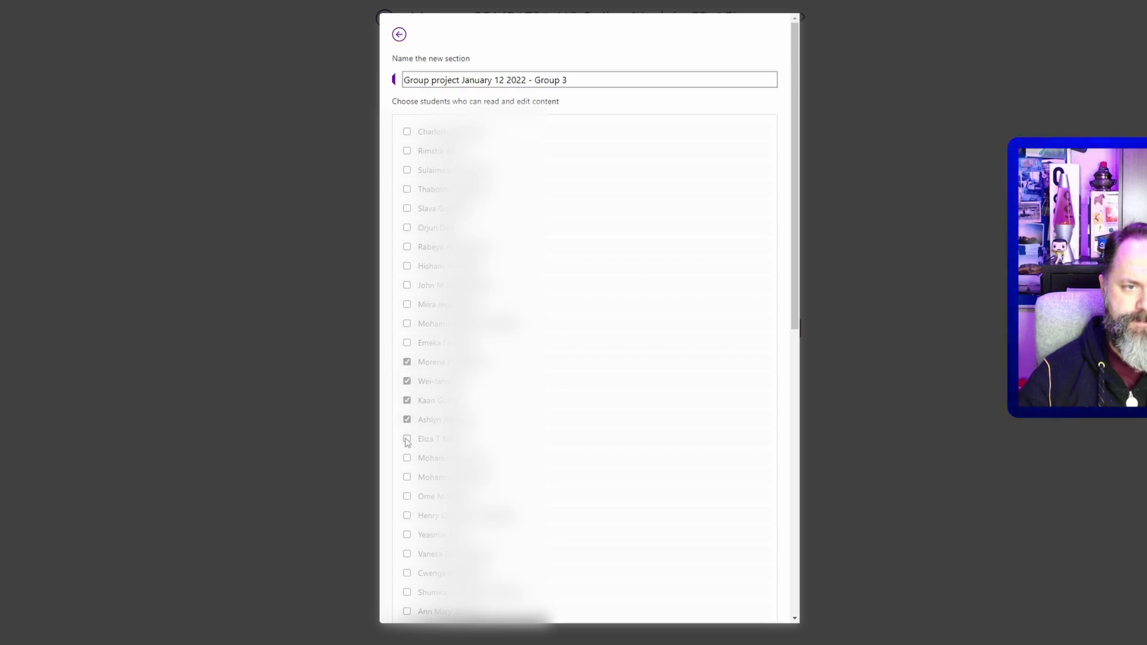
scroll(559, 397, down, 10)
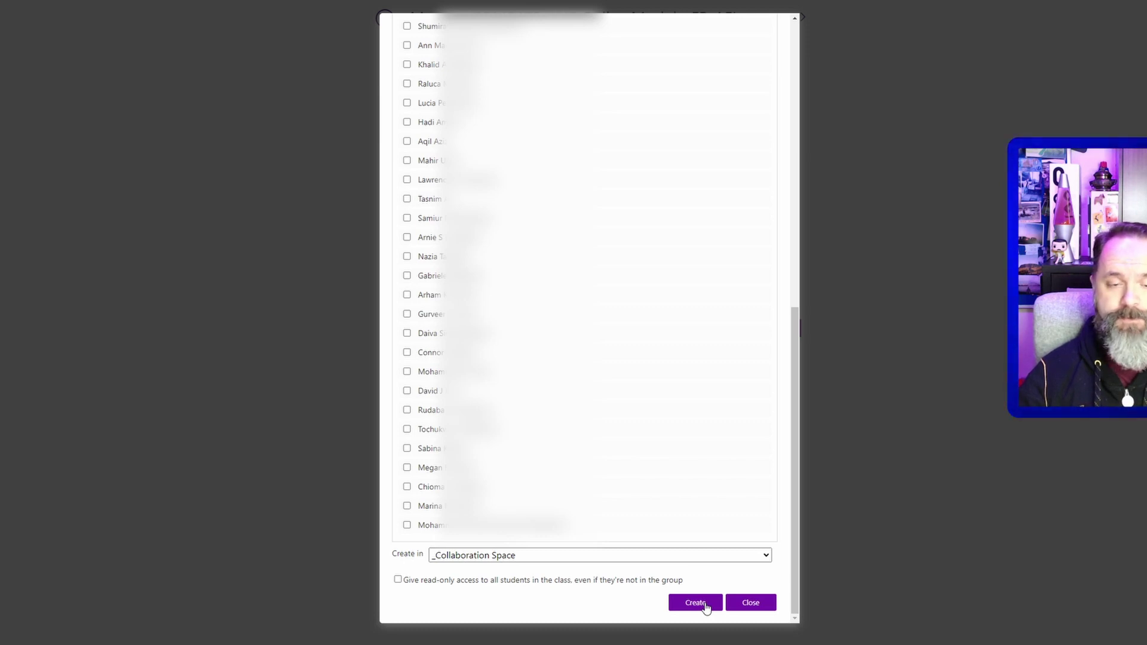
click(706, 606)
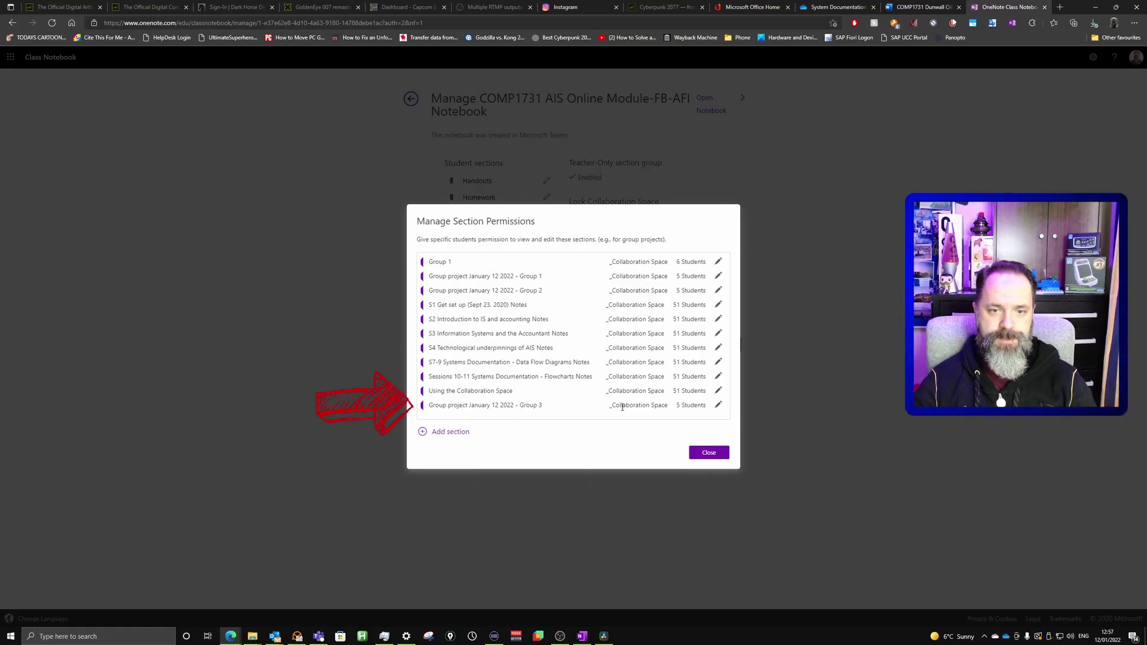
click(707, 454)
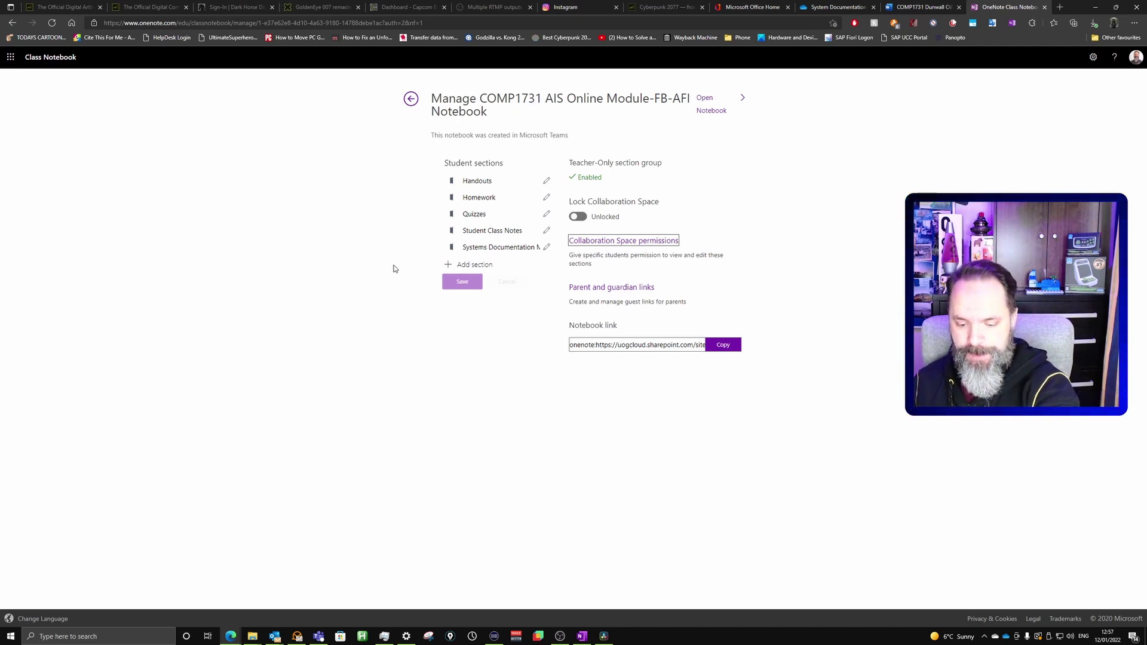
Switch to the OneNote desktop app and sync the COMP1731 AIS Online Module-FB-AFI Notebook.
key(alt+Tab)
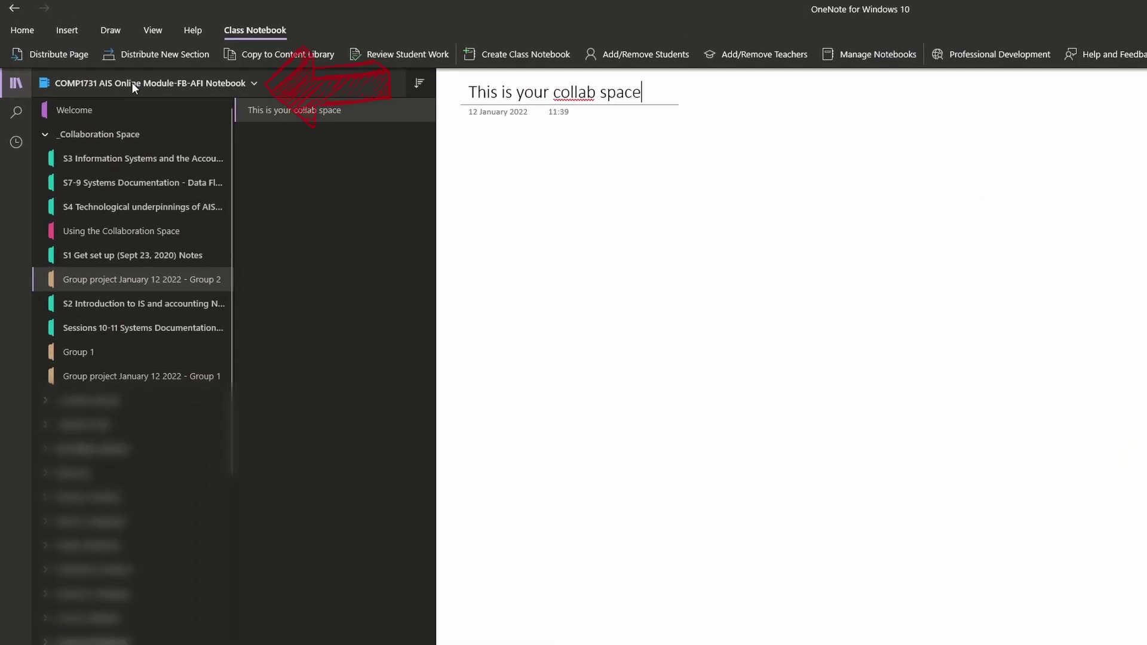
right_click(132, 82)
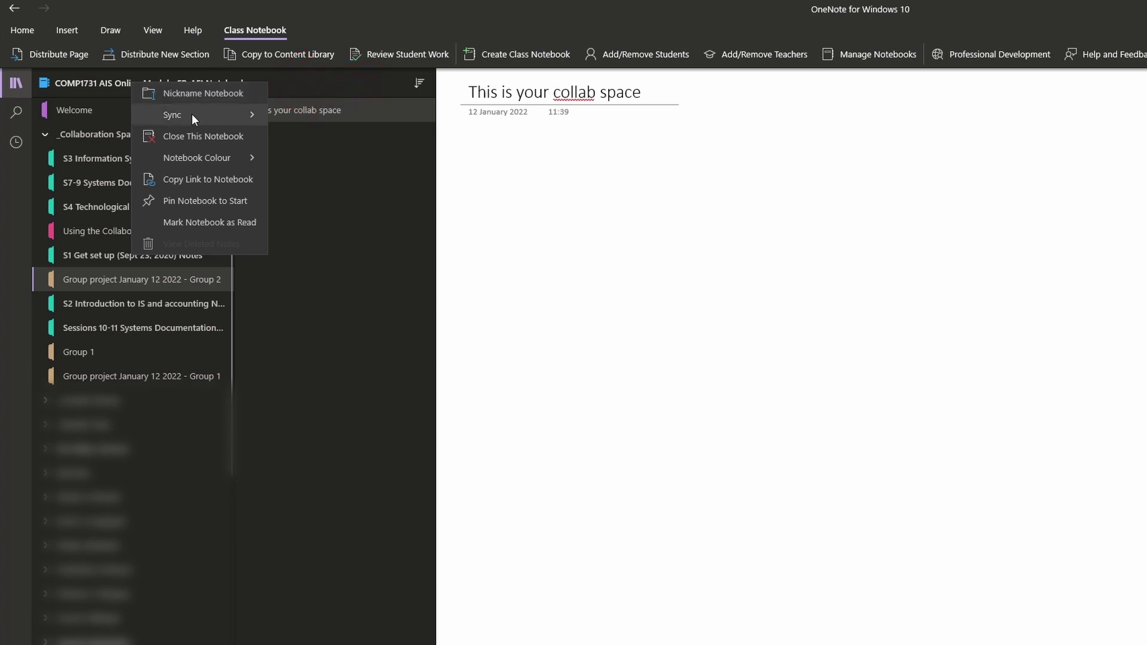
click(250, 117)
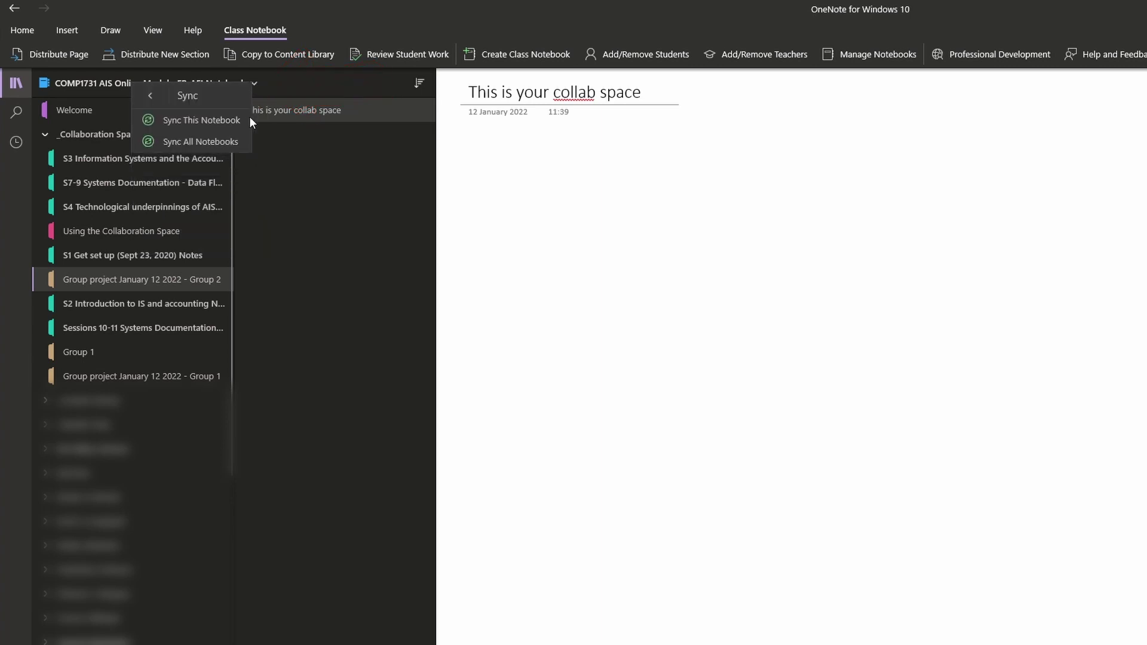
click(209, 122)
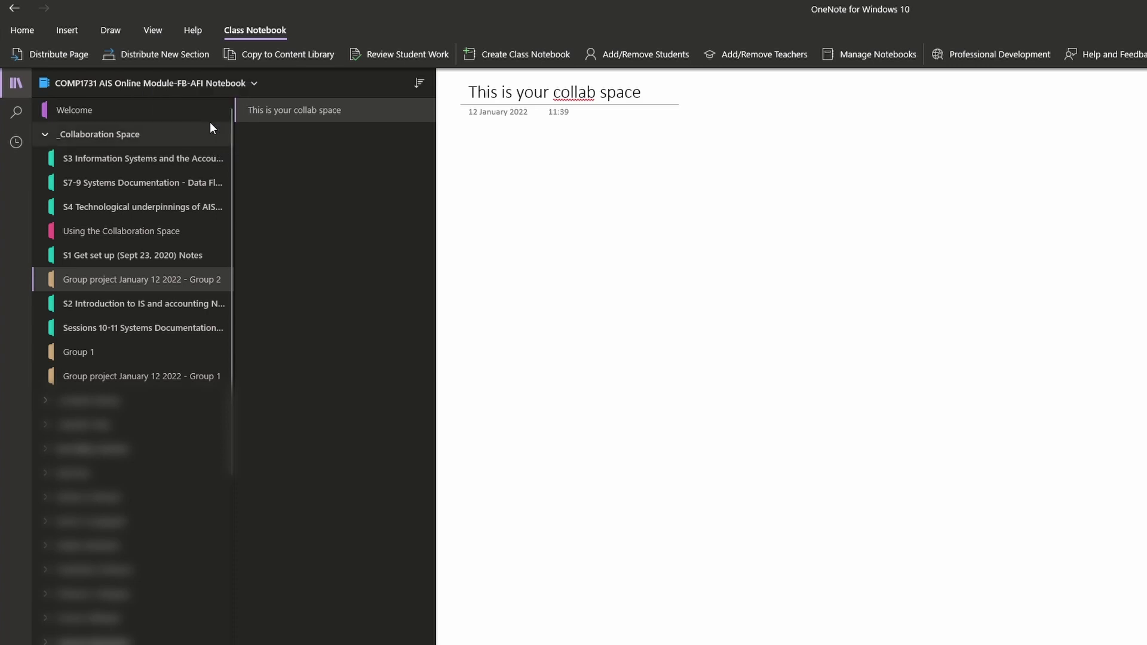
Open the "Group project January 12 2022 - Group 3" section and title its untitled page "Landing page".
click(153, 400)
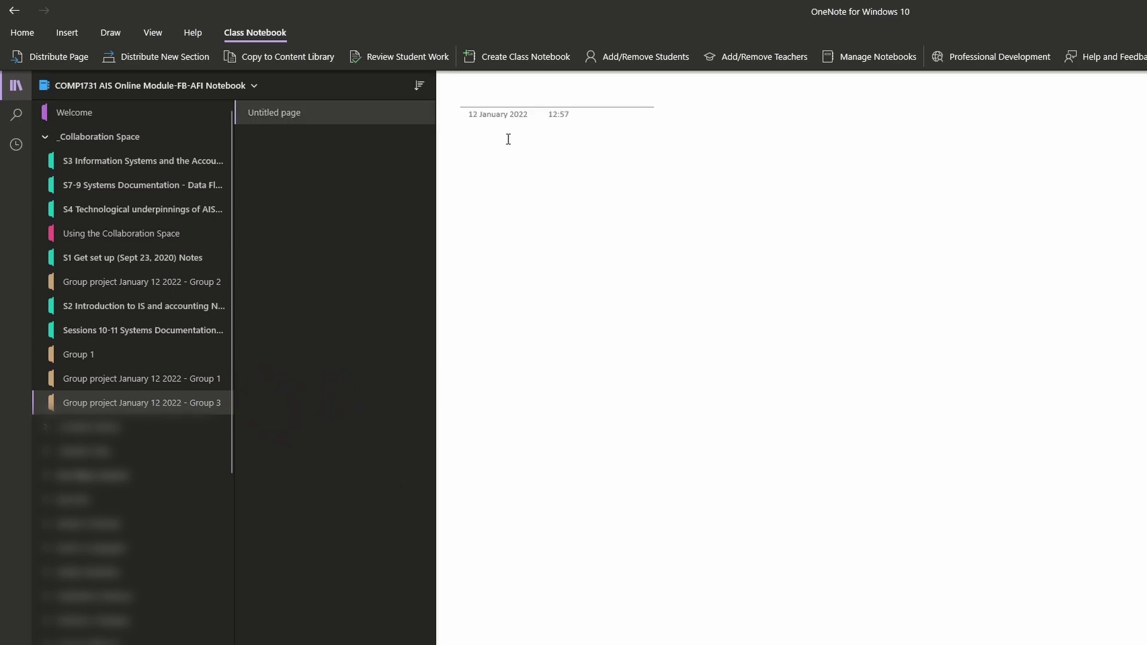
click(521, 86)
text(Landing page)
click(483, 179)
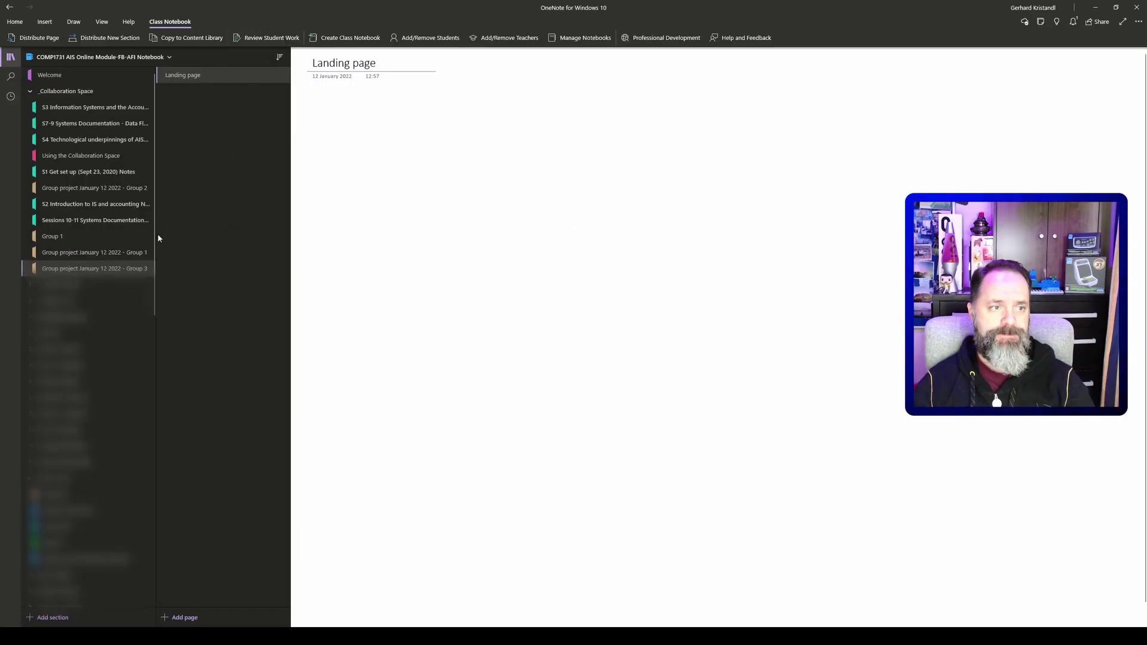
View the Group 1 and Group 2 sections of the January 12 2022 group project in the Collaboration Space.
click(200, 380)
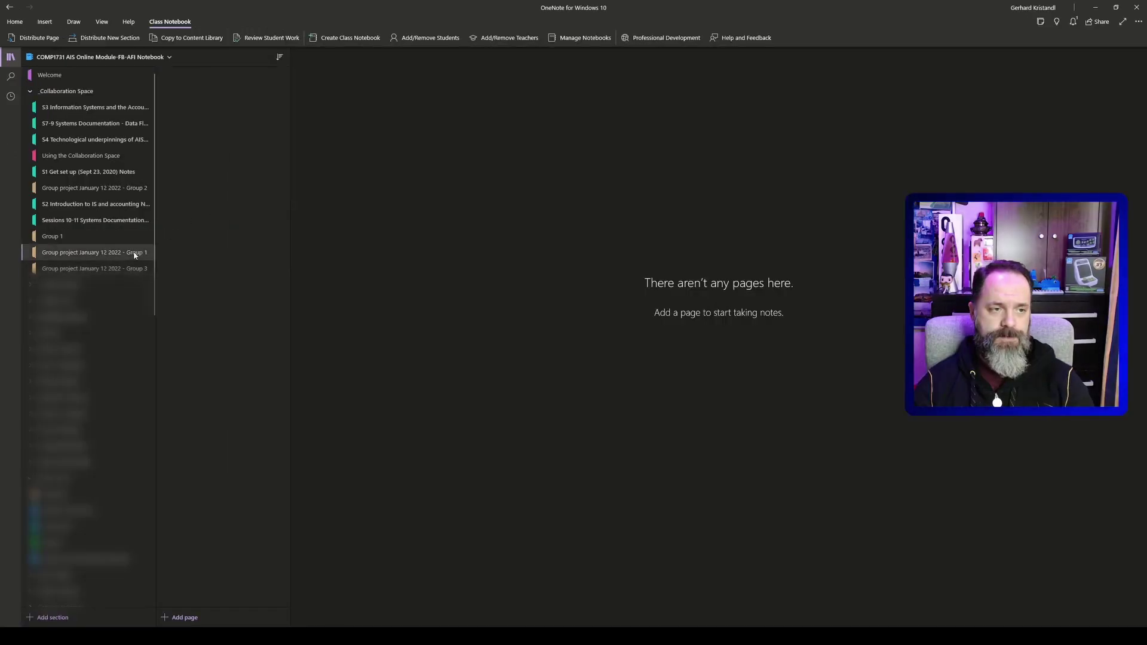
click(111, 188)
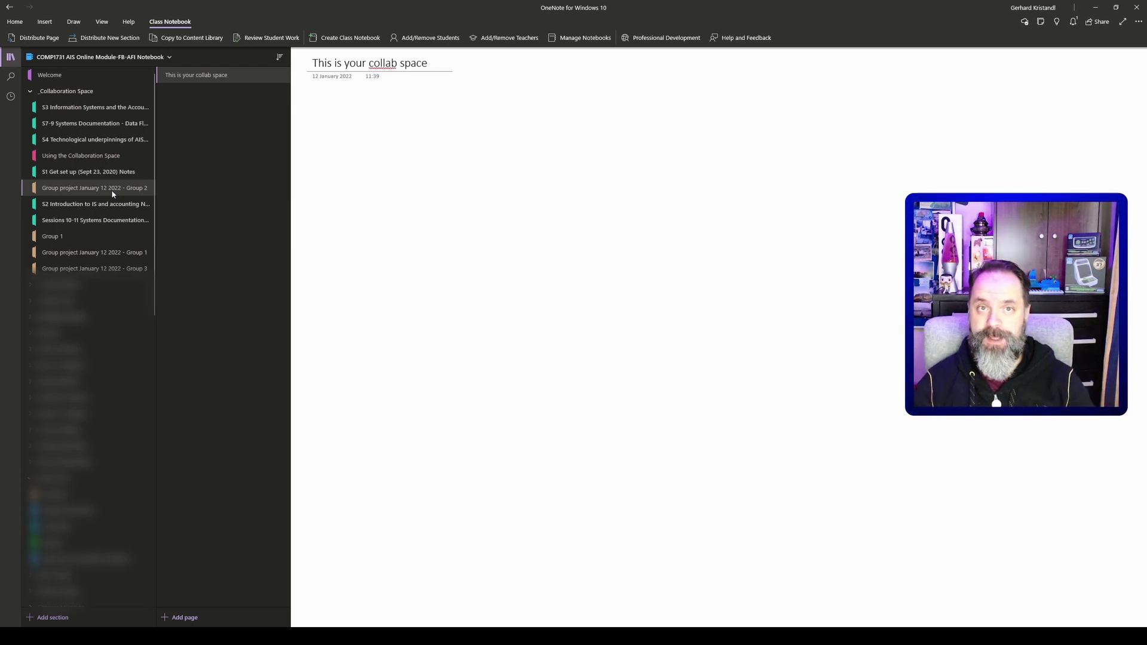